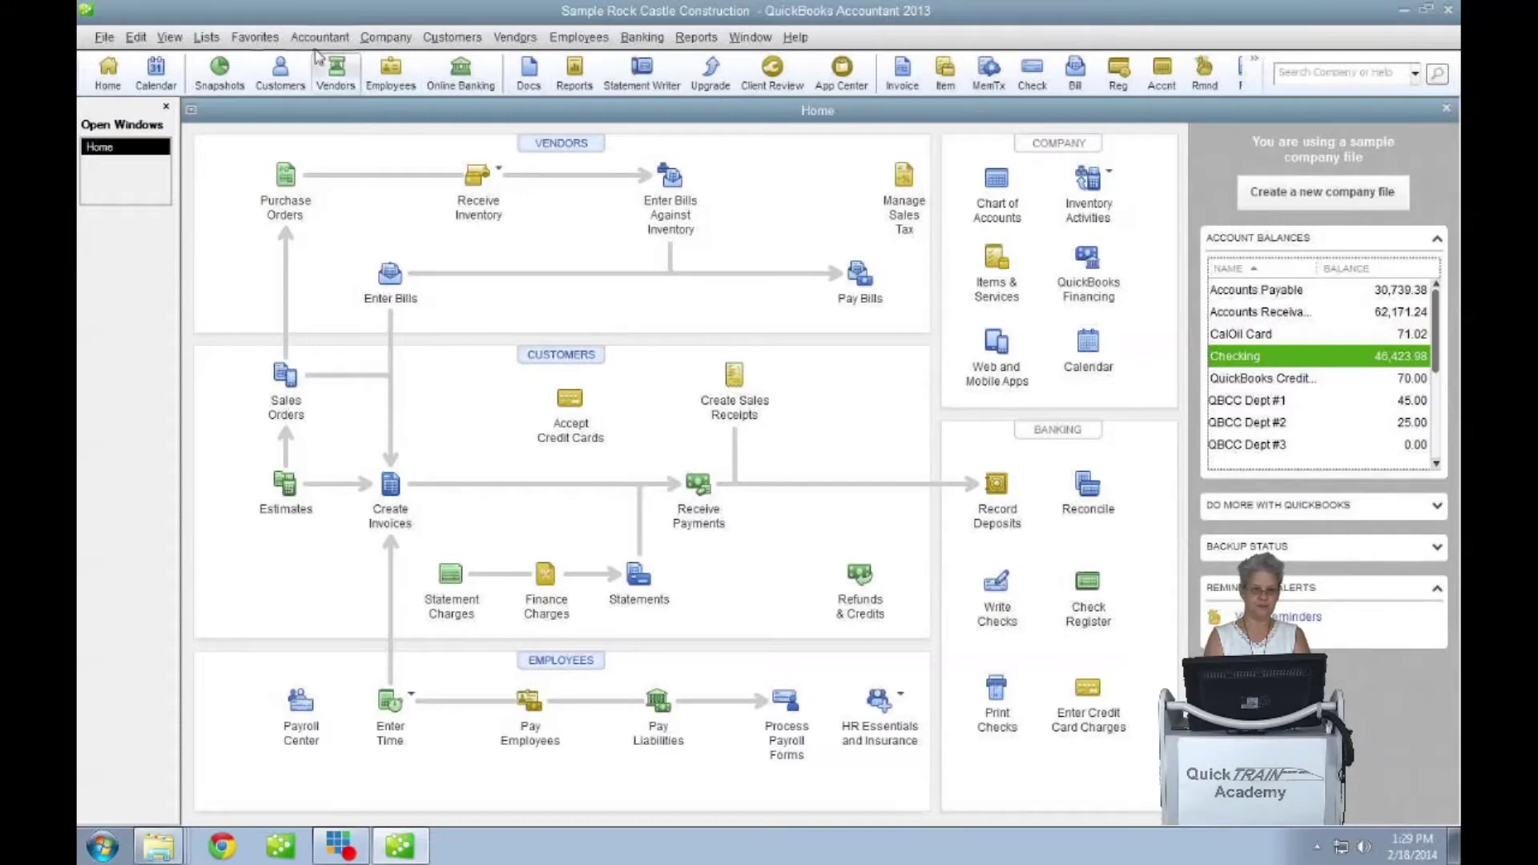
From the Item List, start a new item of type Other Charge
{"action": "left_click", "coordinate": [206, 37]}
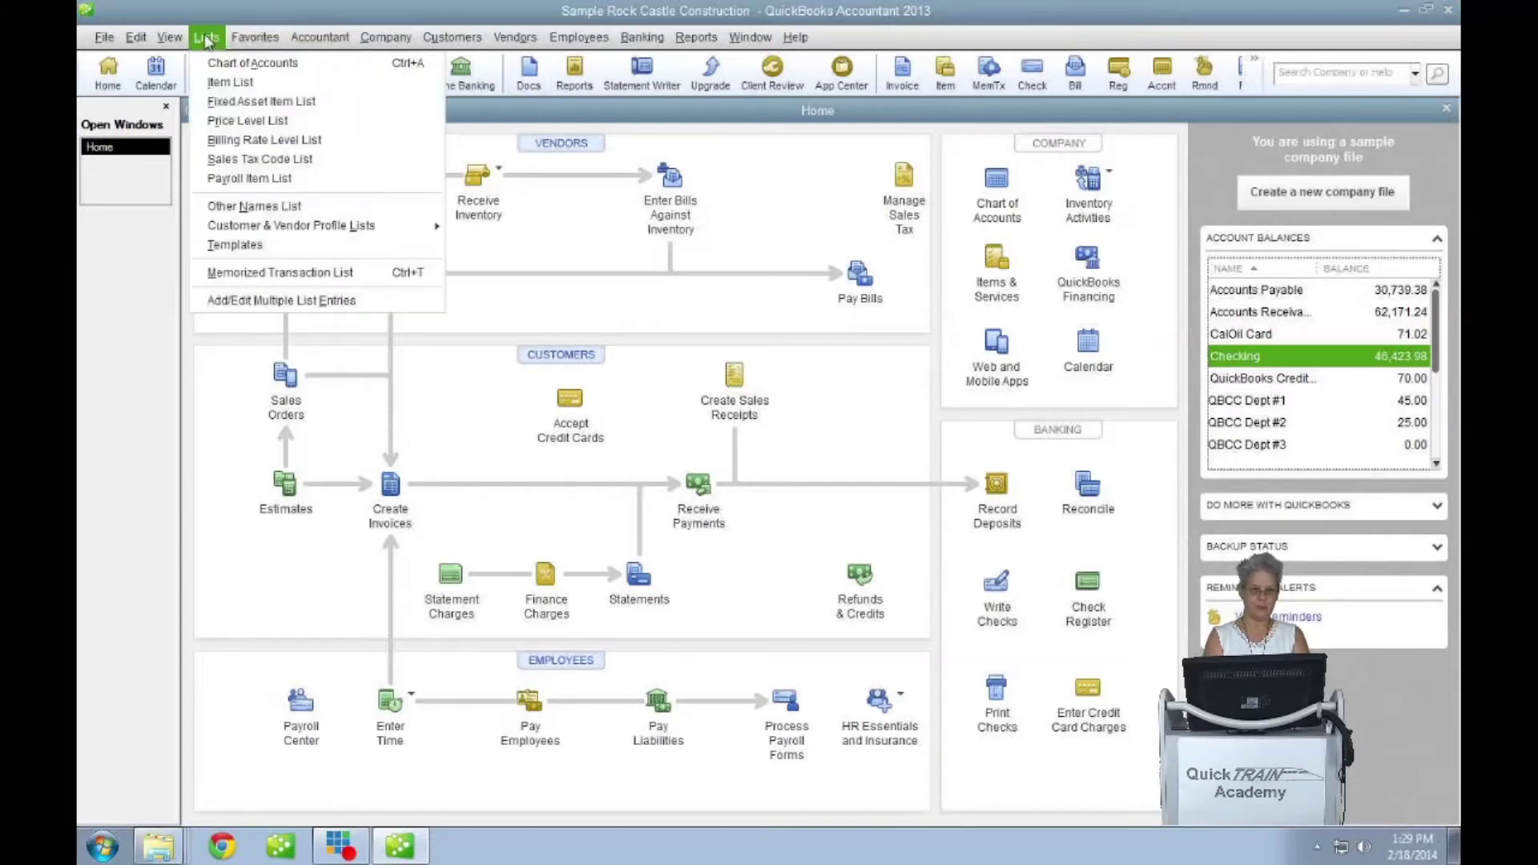
{"action": "left_click", "coordinate": [216, 82]}
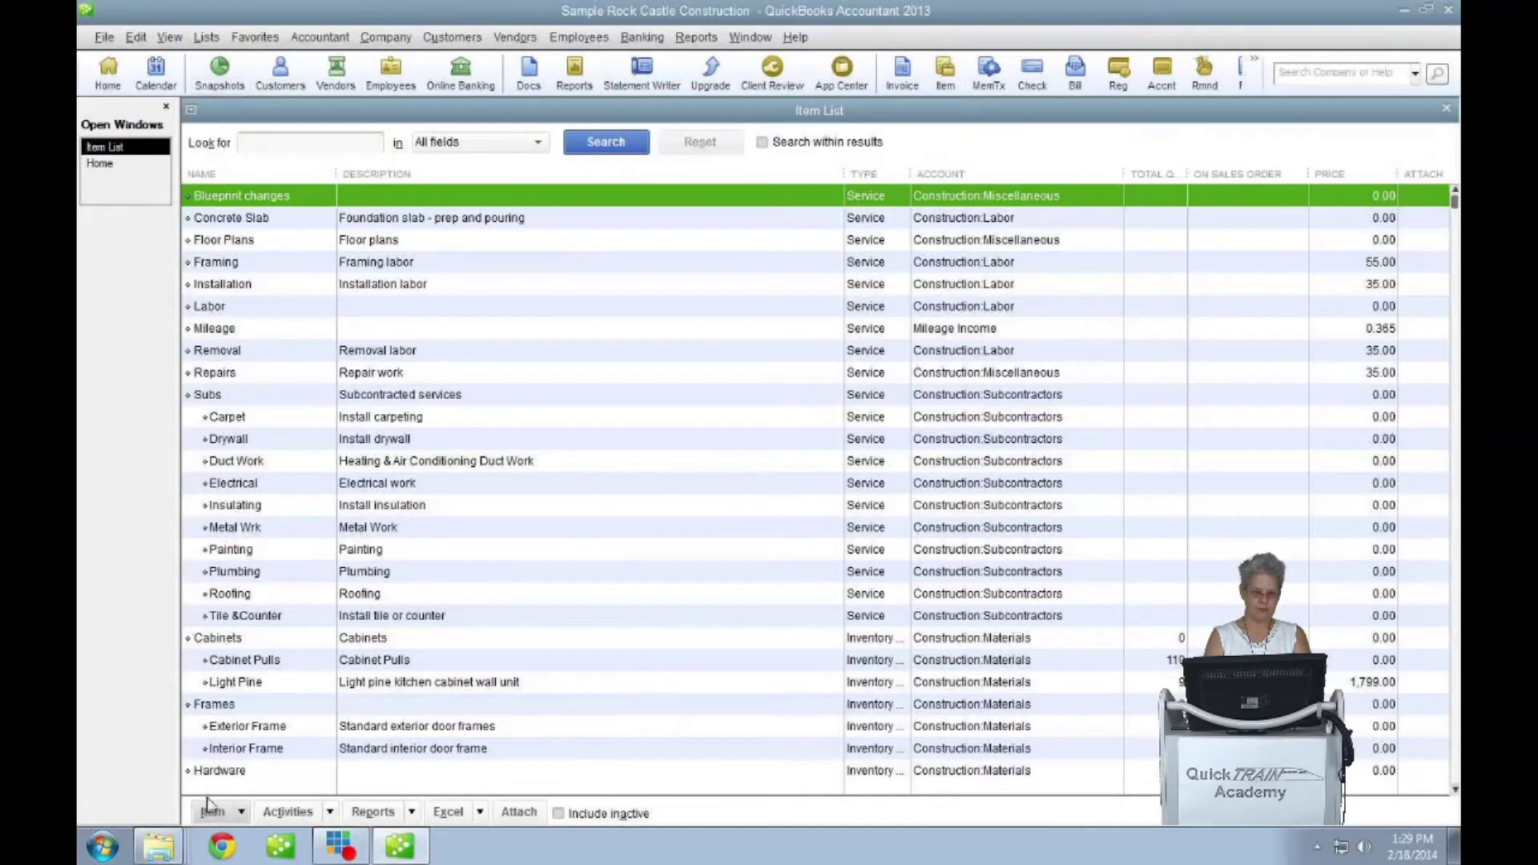
{"action": "left_click", "coordinate": [241, 813]}
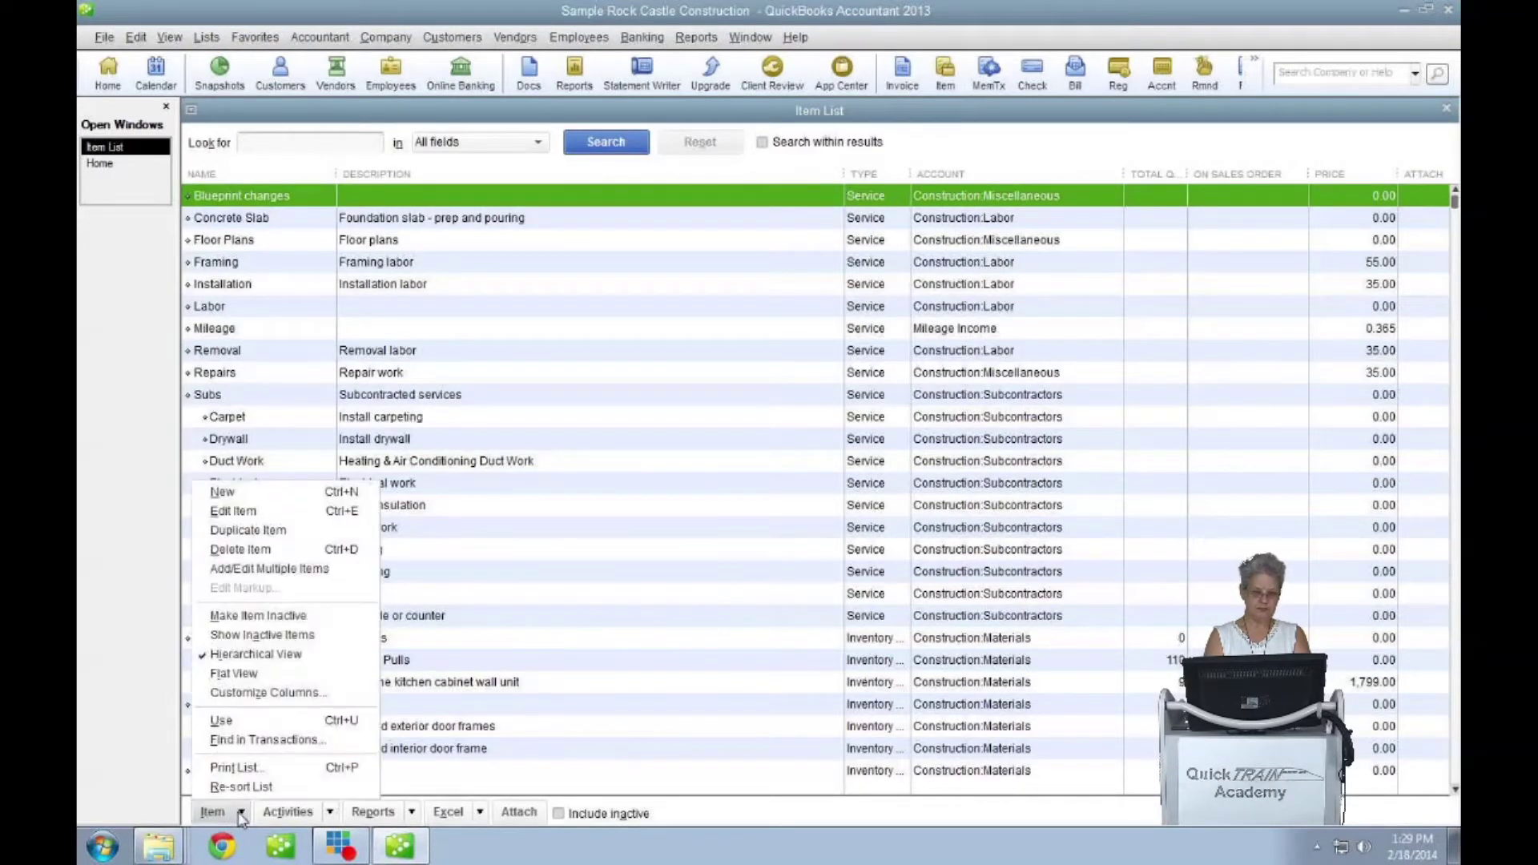
{"action": "left_click", "coordinate": [255, 492]}
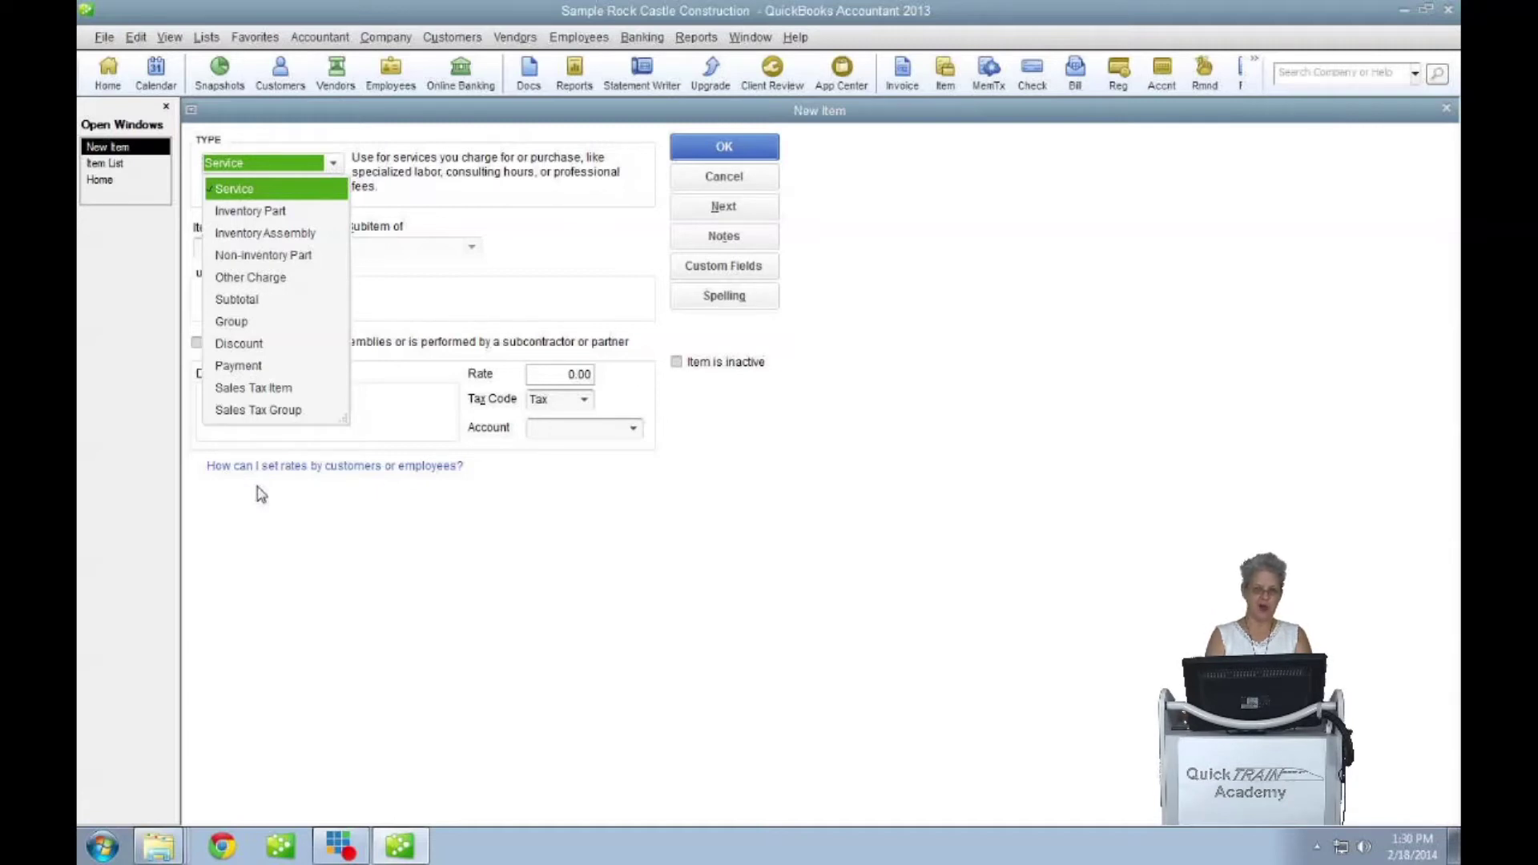
{"action": "left_click", "coordinate": [281, 280]}
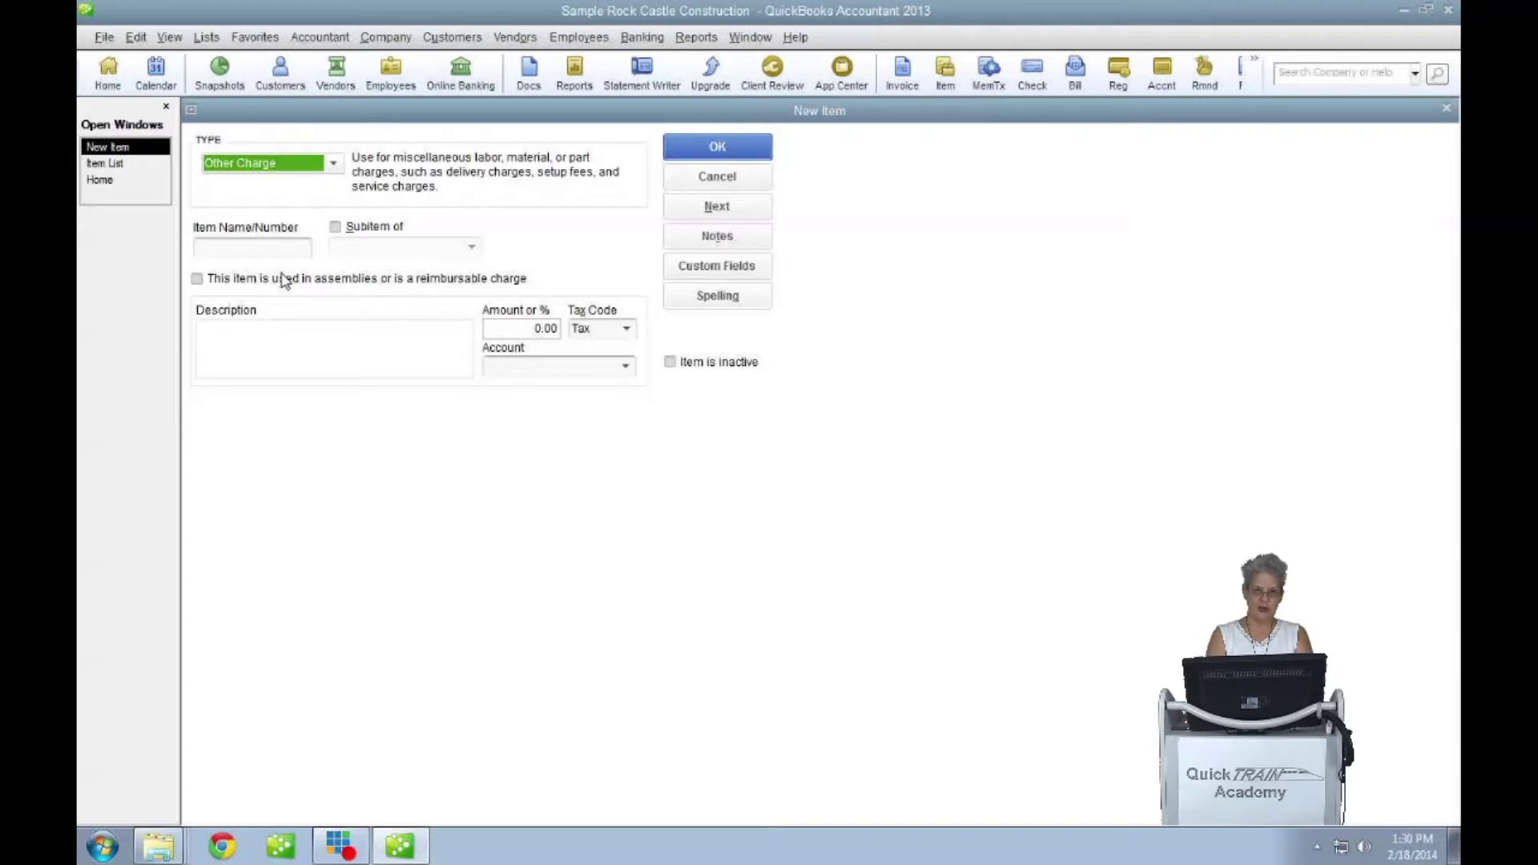
{"action": "left_click", "coordinate": [216, 250]}
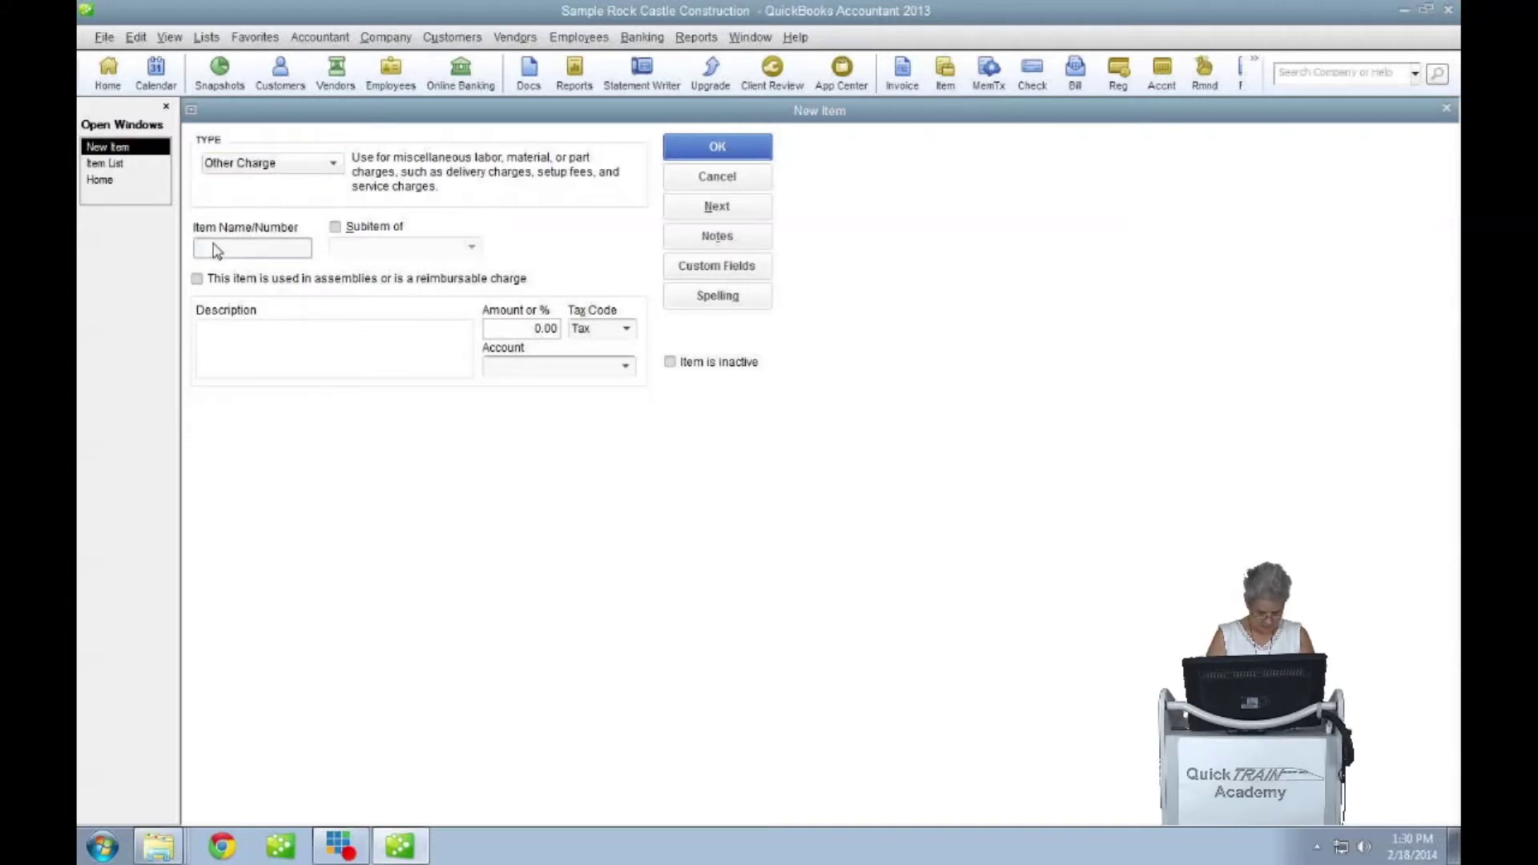
Name the item NSF Check with the description 'Check returned by bank.'
{"action": "type", "text": "NSF C"}
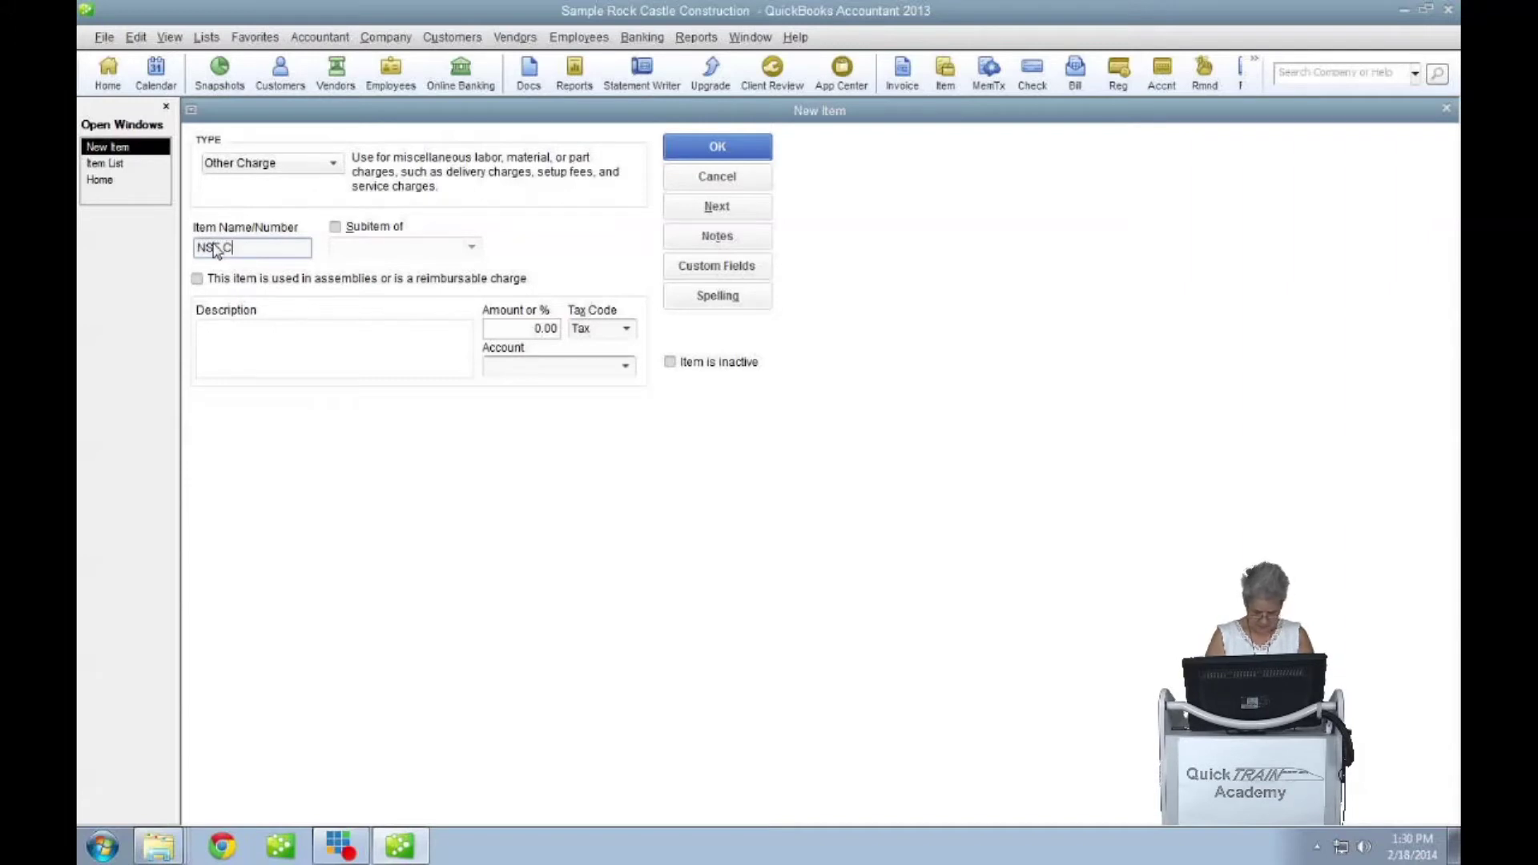
{"action": "type", "text": "heck"}
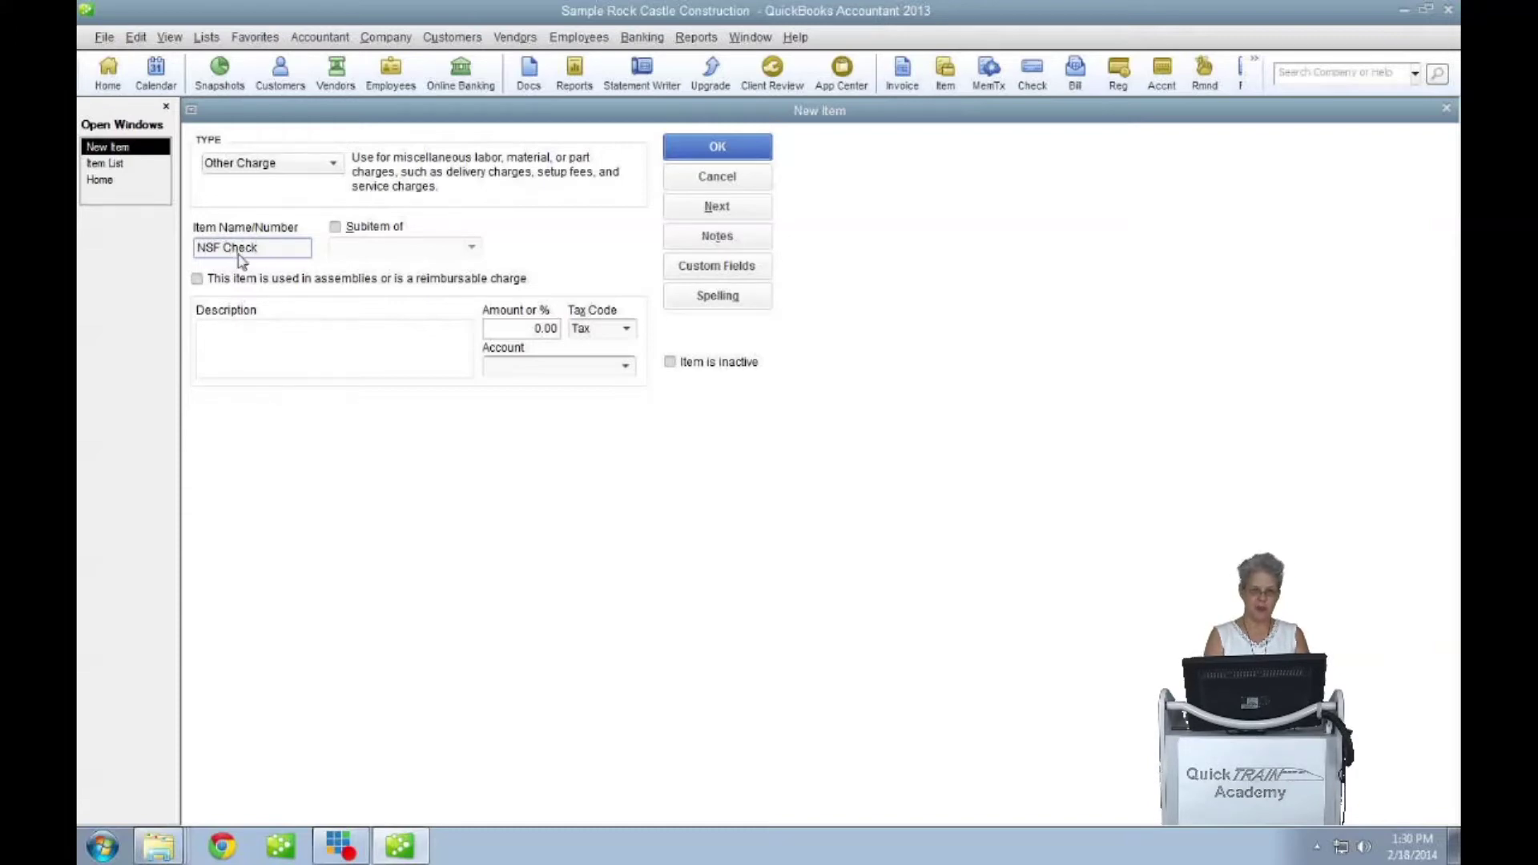
{"action": "left_click", "coordinate": [213, 335]}
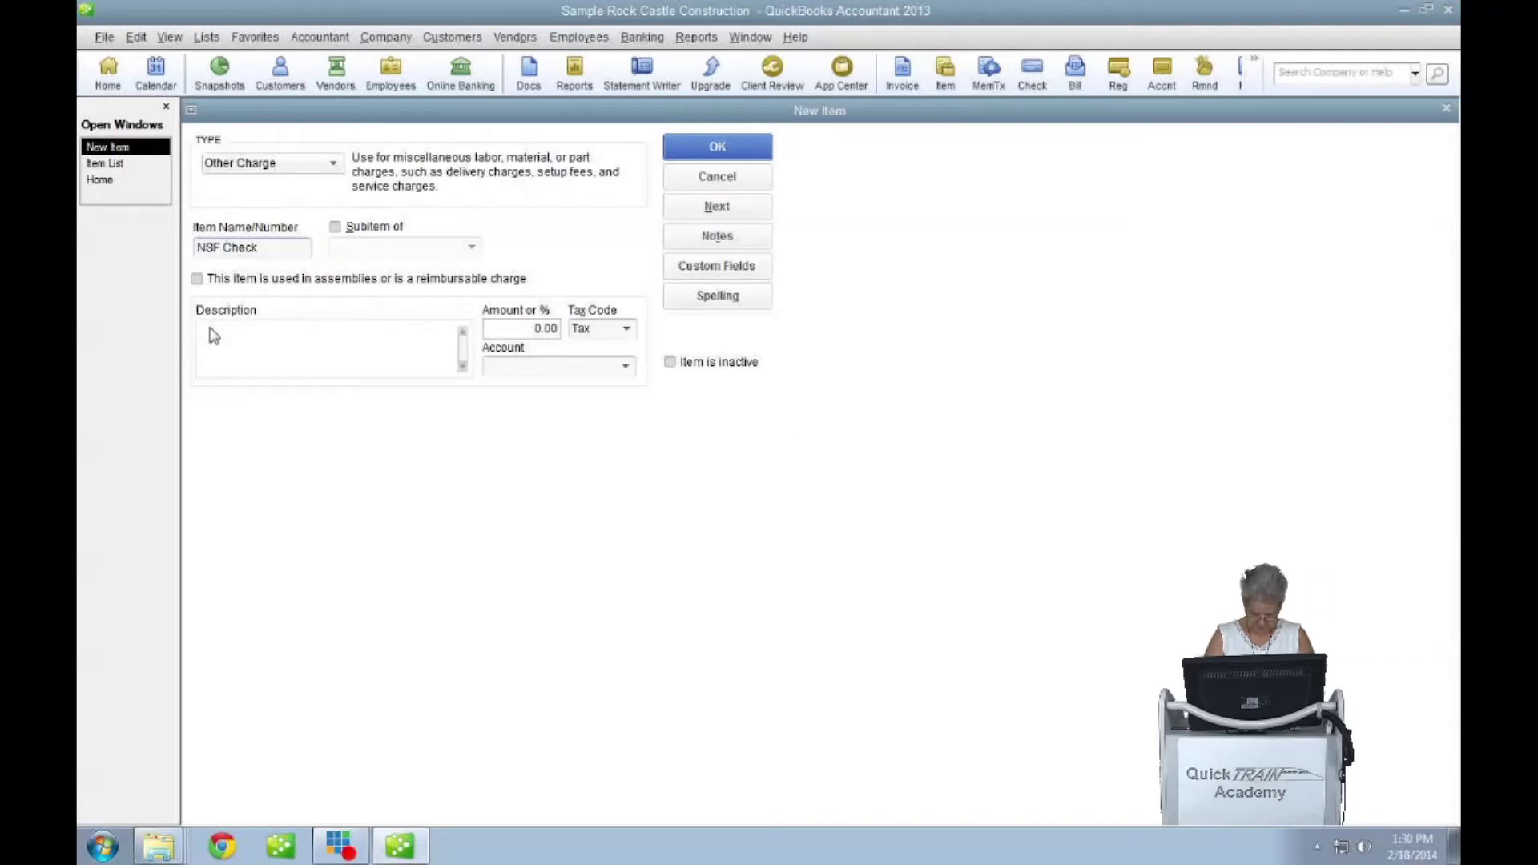
{"action": "type", "text": "Check returne"}
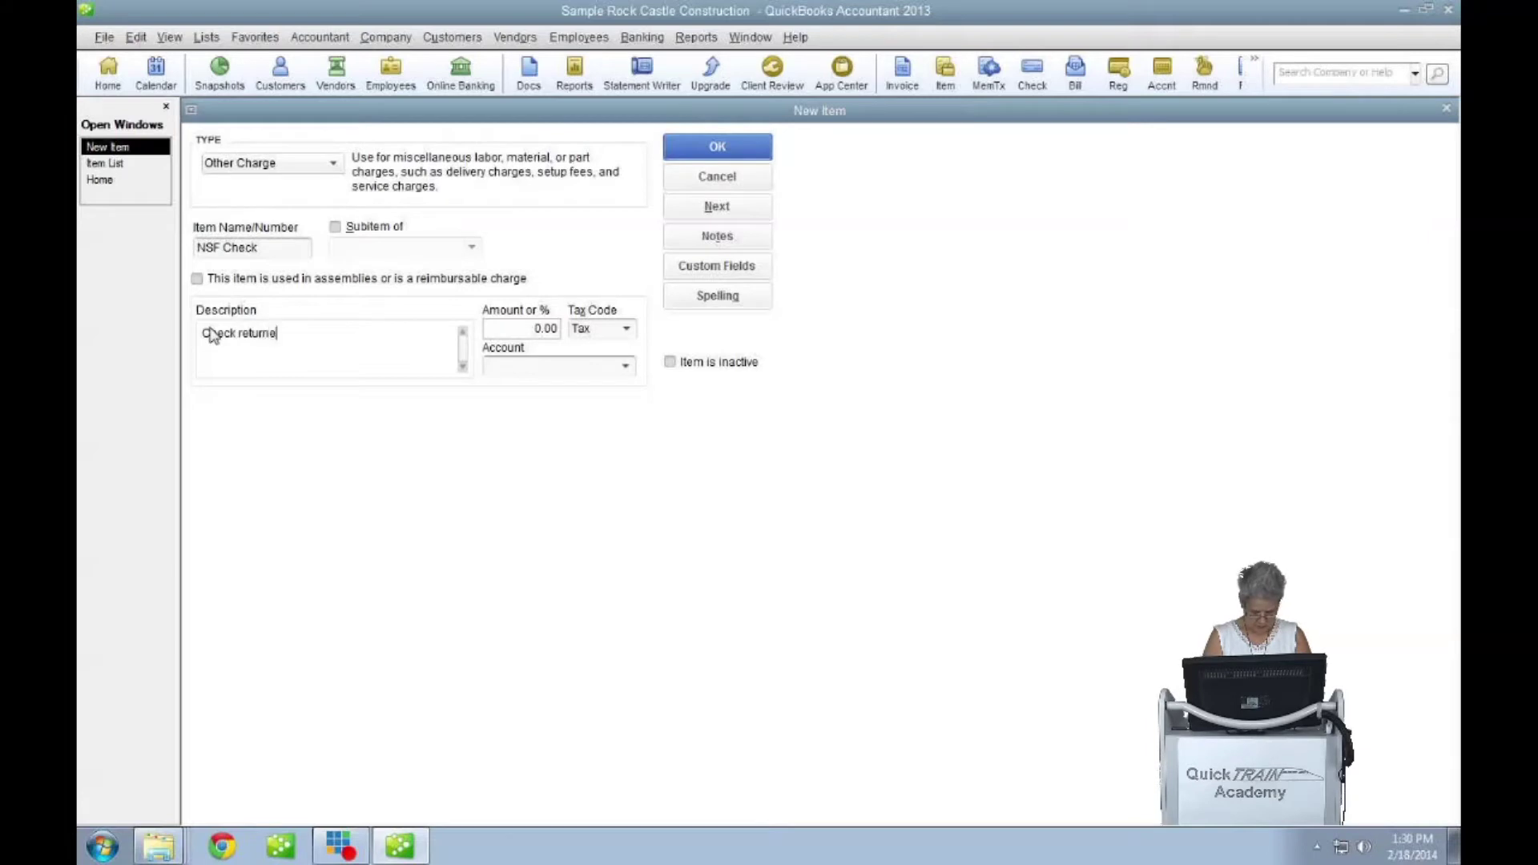
{"action": "type", "text": "d by ban"}
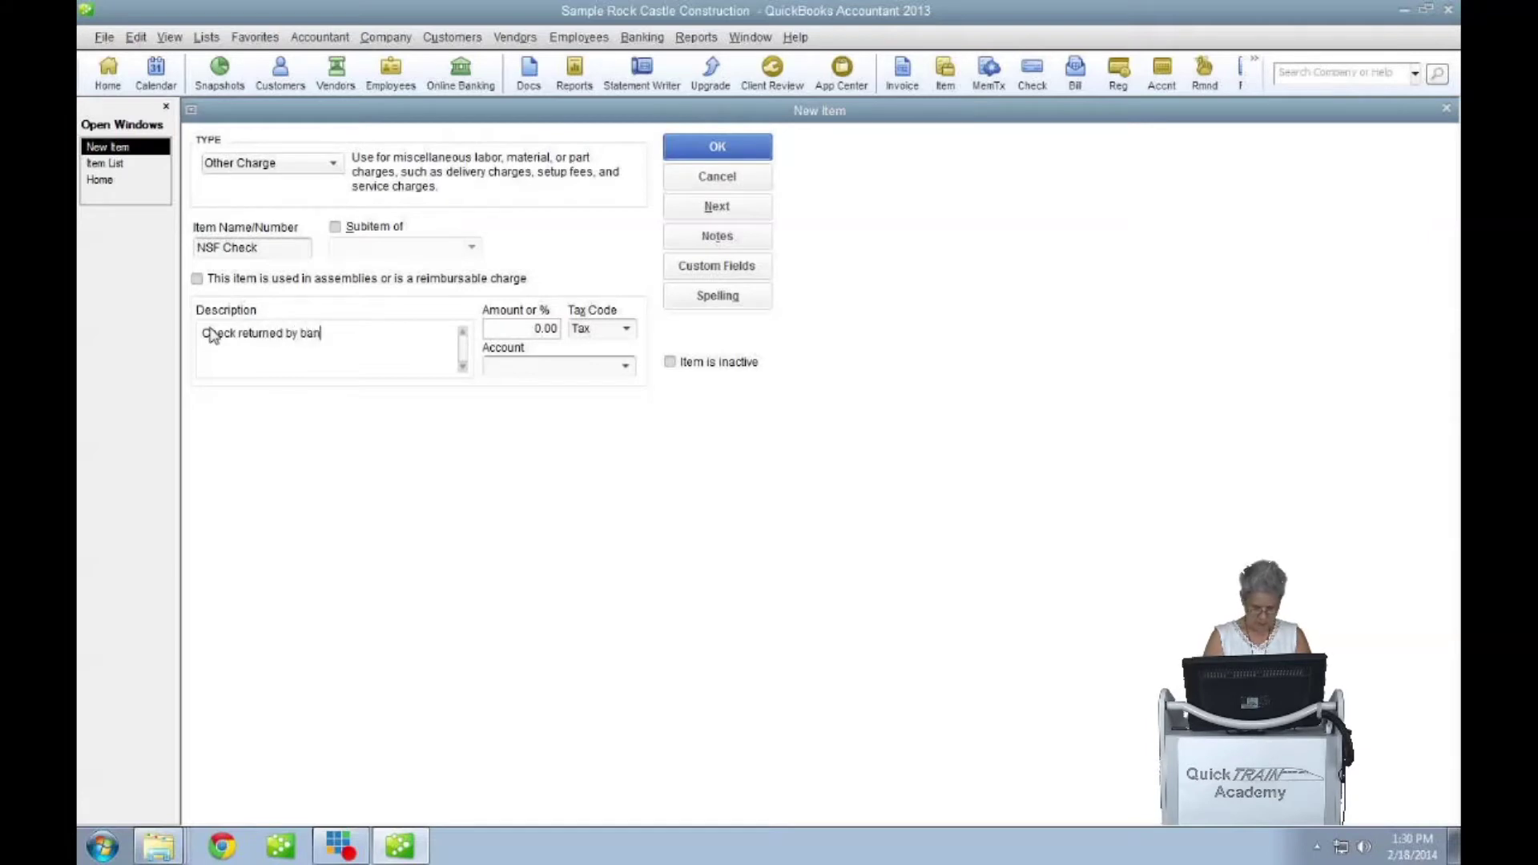
{"action": "type", "text": "k."}
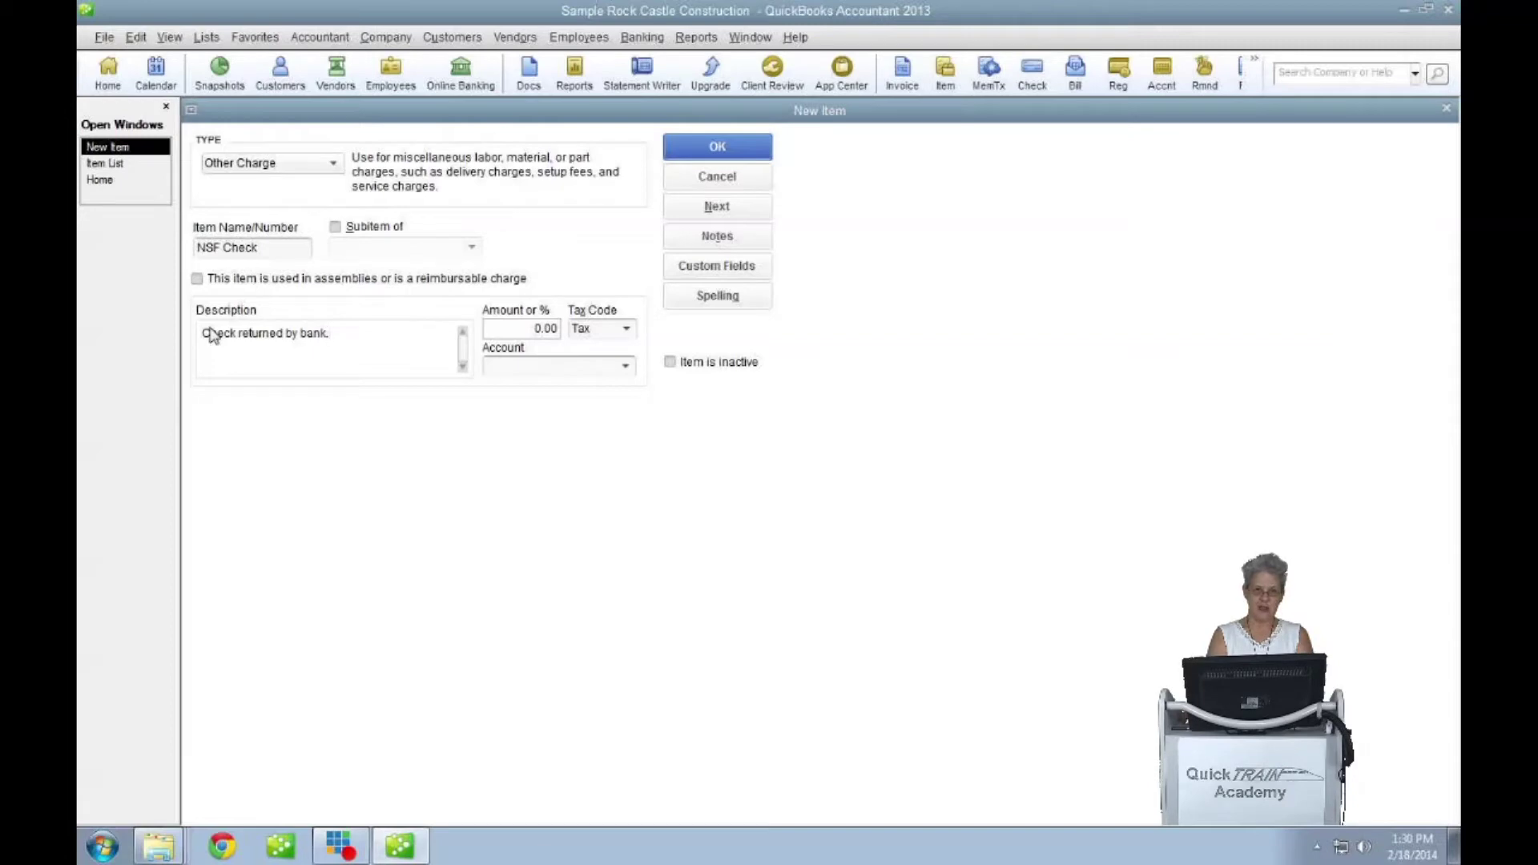
Make NSF Check non-taxable, link it to Checking, and save it with Next
{"action": "left_click", "coordinate": [628, 329]}
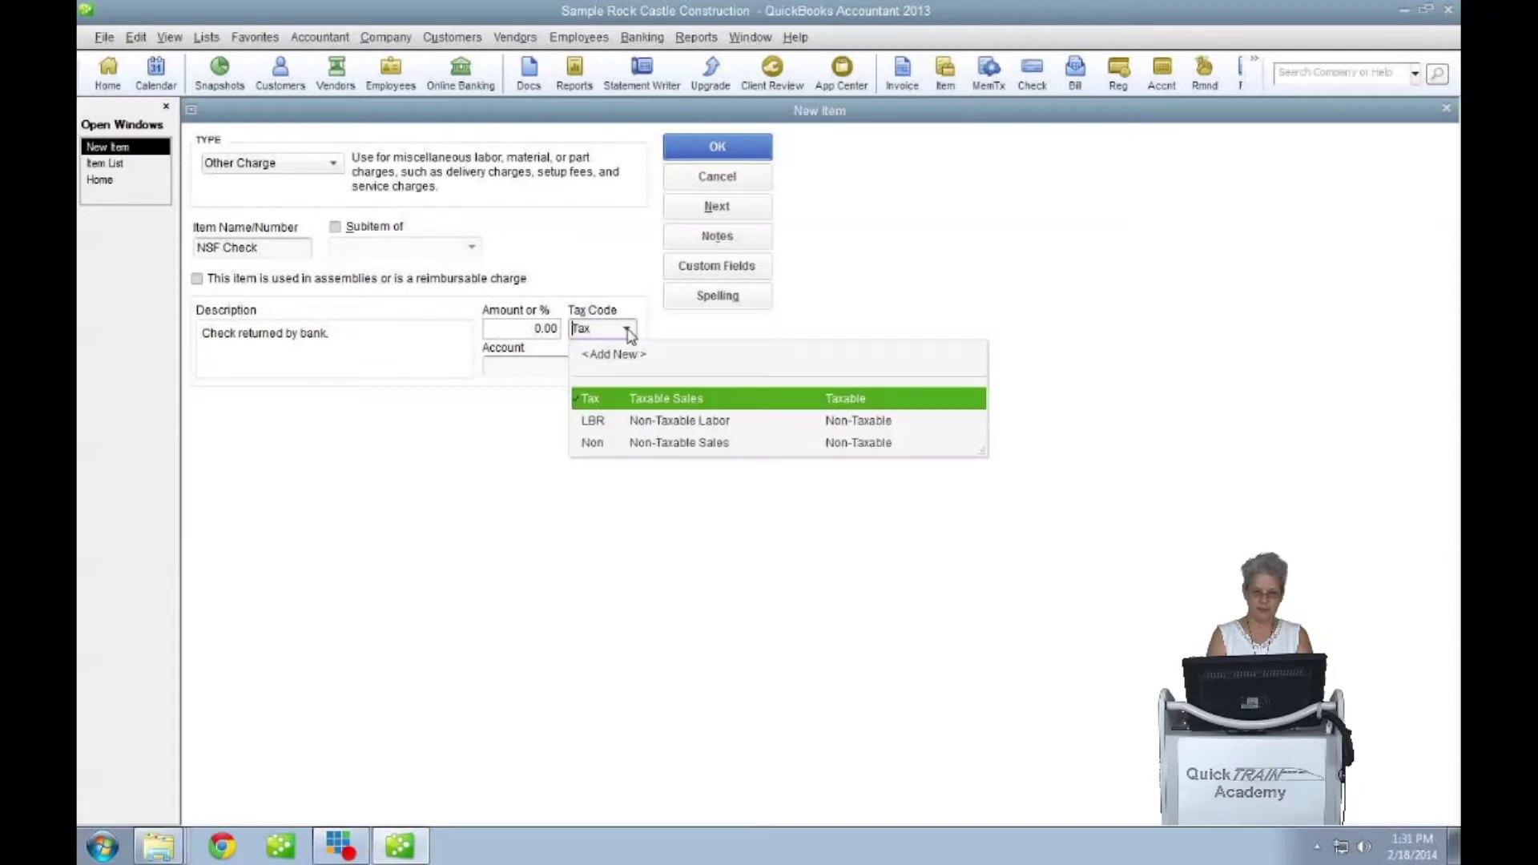
{"action": "left_click", "coordinate": [593, 445]}
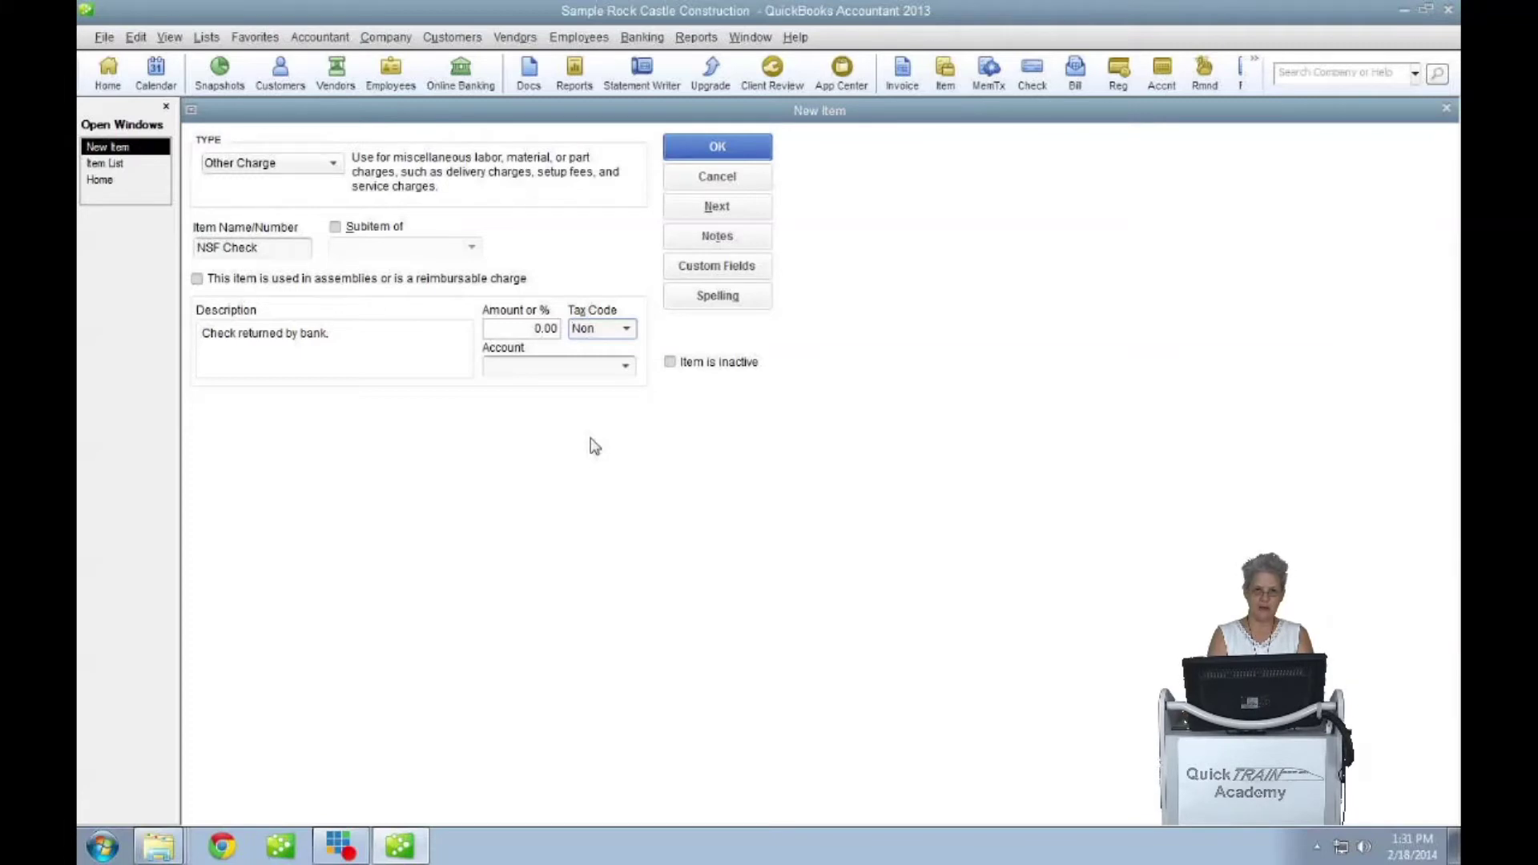
{"action": "left_click", "coordinate": [627, 366]}
{"action": "scroll", "coordinate": [630, 480], "scroll_direction": "up", "scroll_amount": 10}
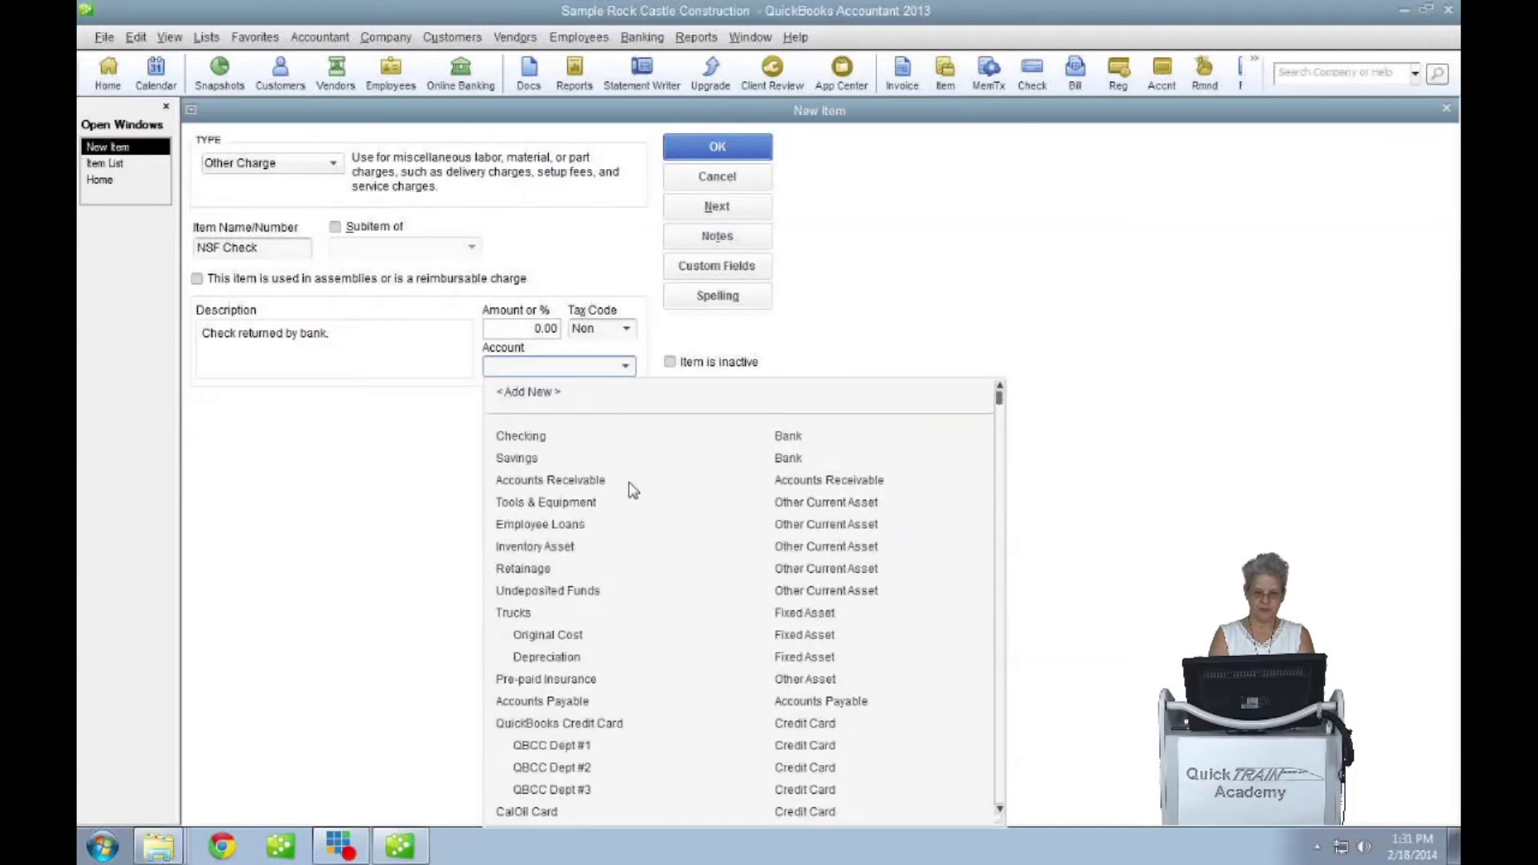
{"action": "left_click", "coordinate": [542, 439]}
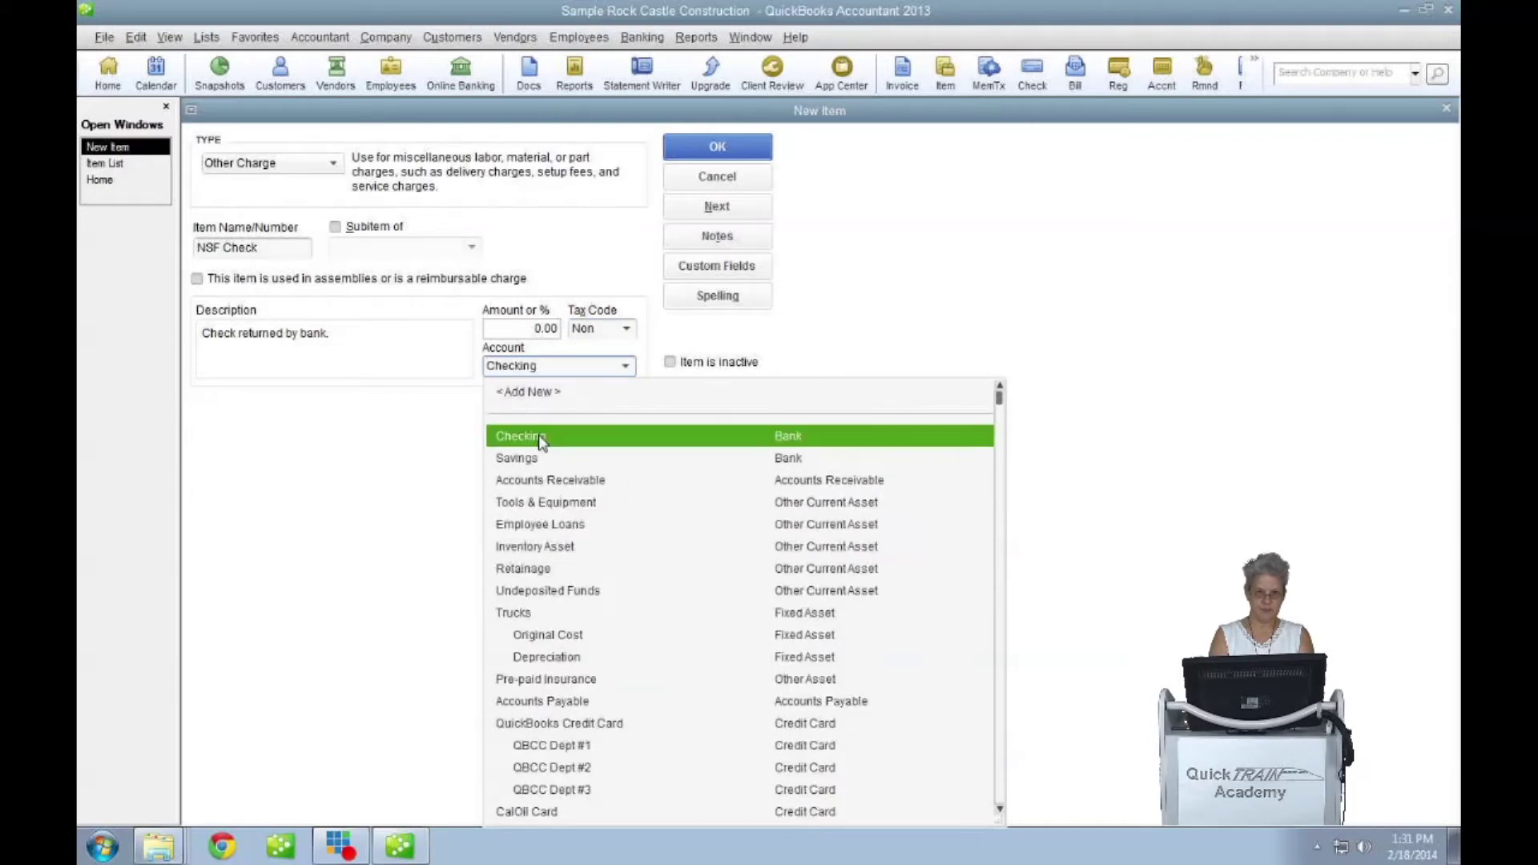
{"action": "left_click", "coordinate": [542, 440]}
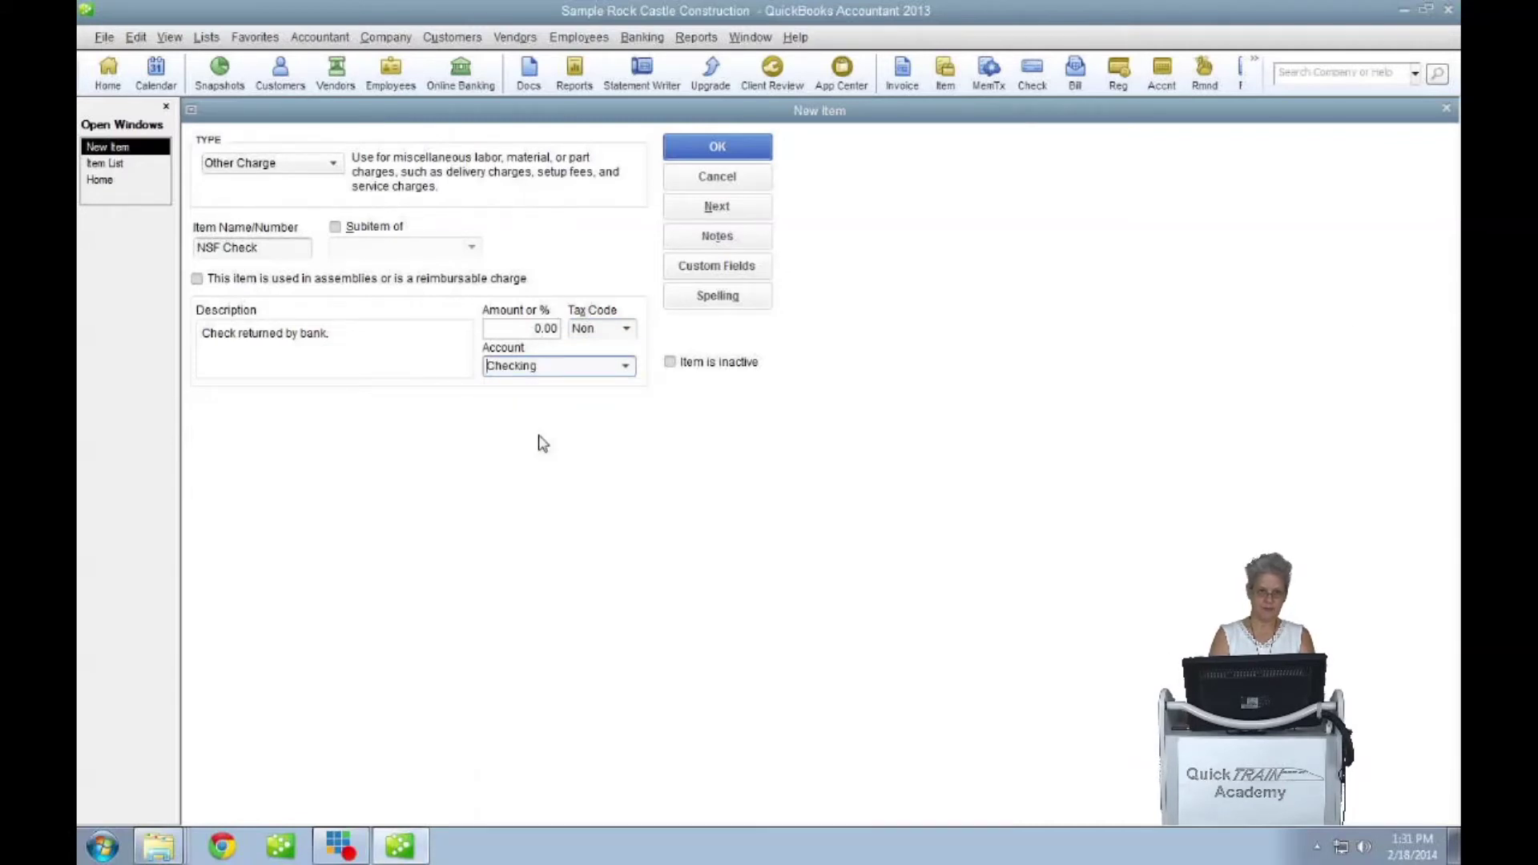
{"action": "left_click", "coordinate": [717, 206]}
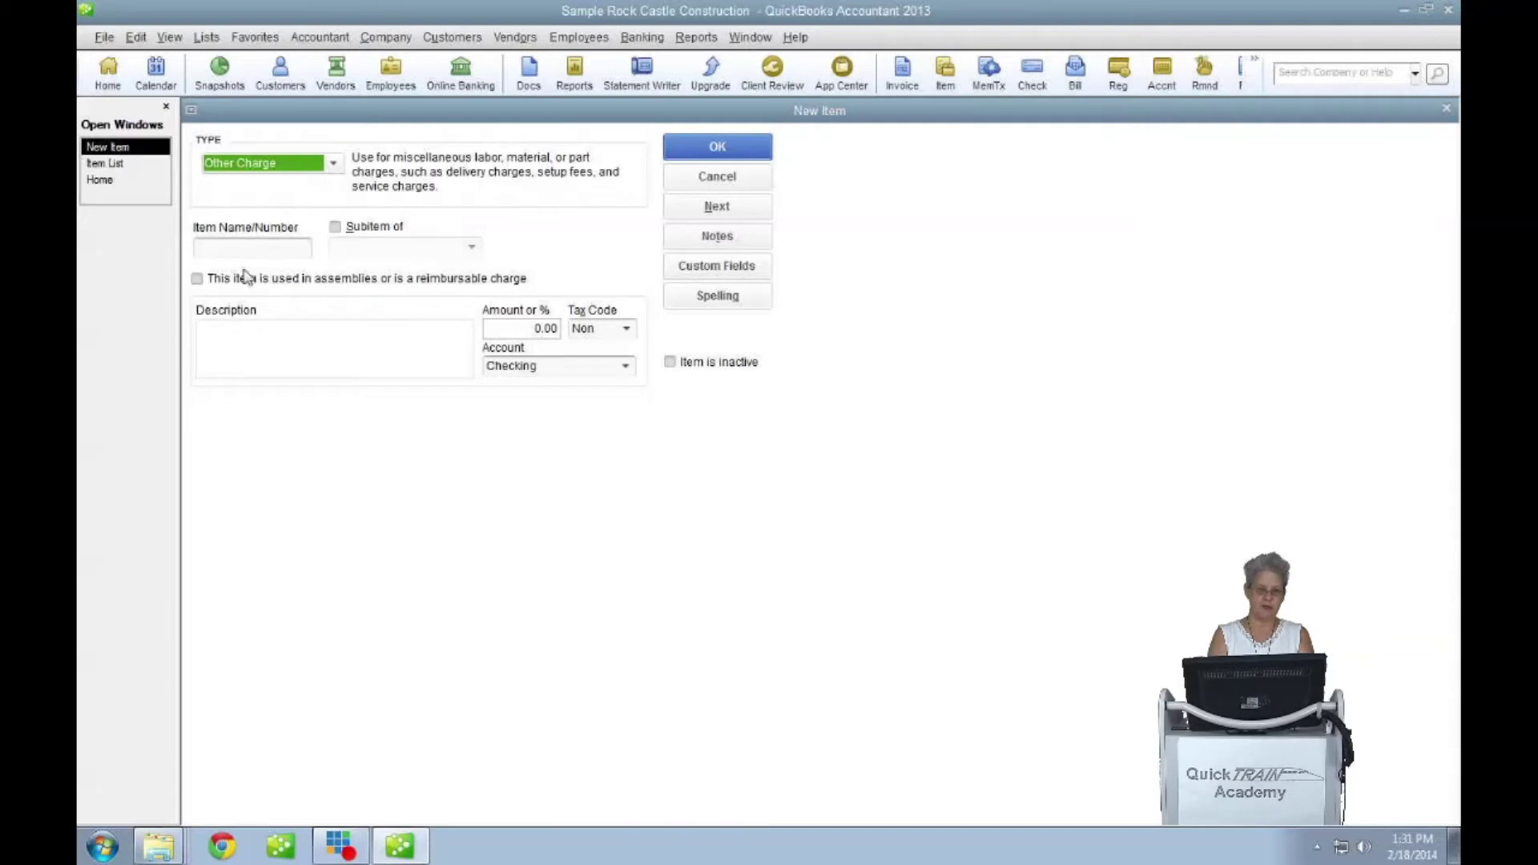
Name the second Other Charge item NSF fees with the description 'Bank fees'
{"action": "left_click", "coordinate": [211, 253]}
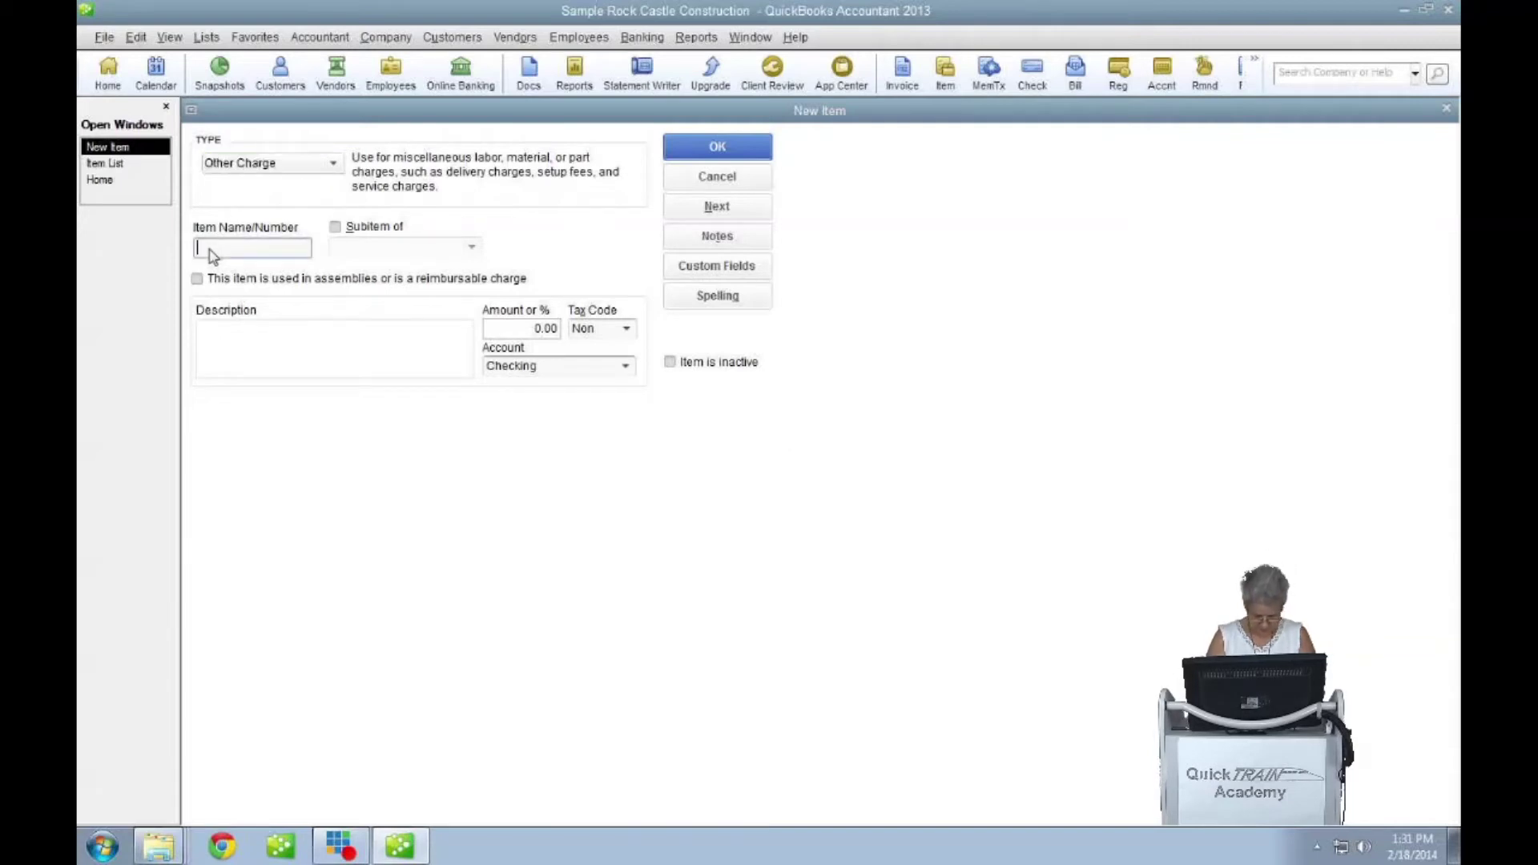
{"action": "type", "text": "NSF "}
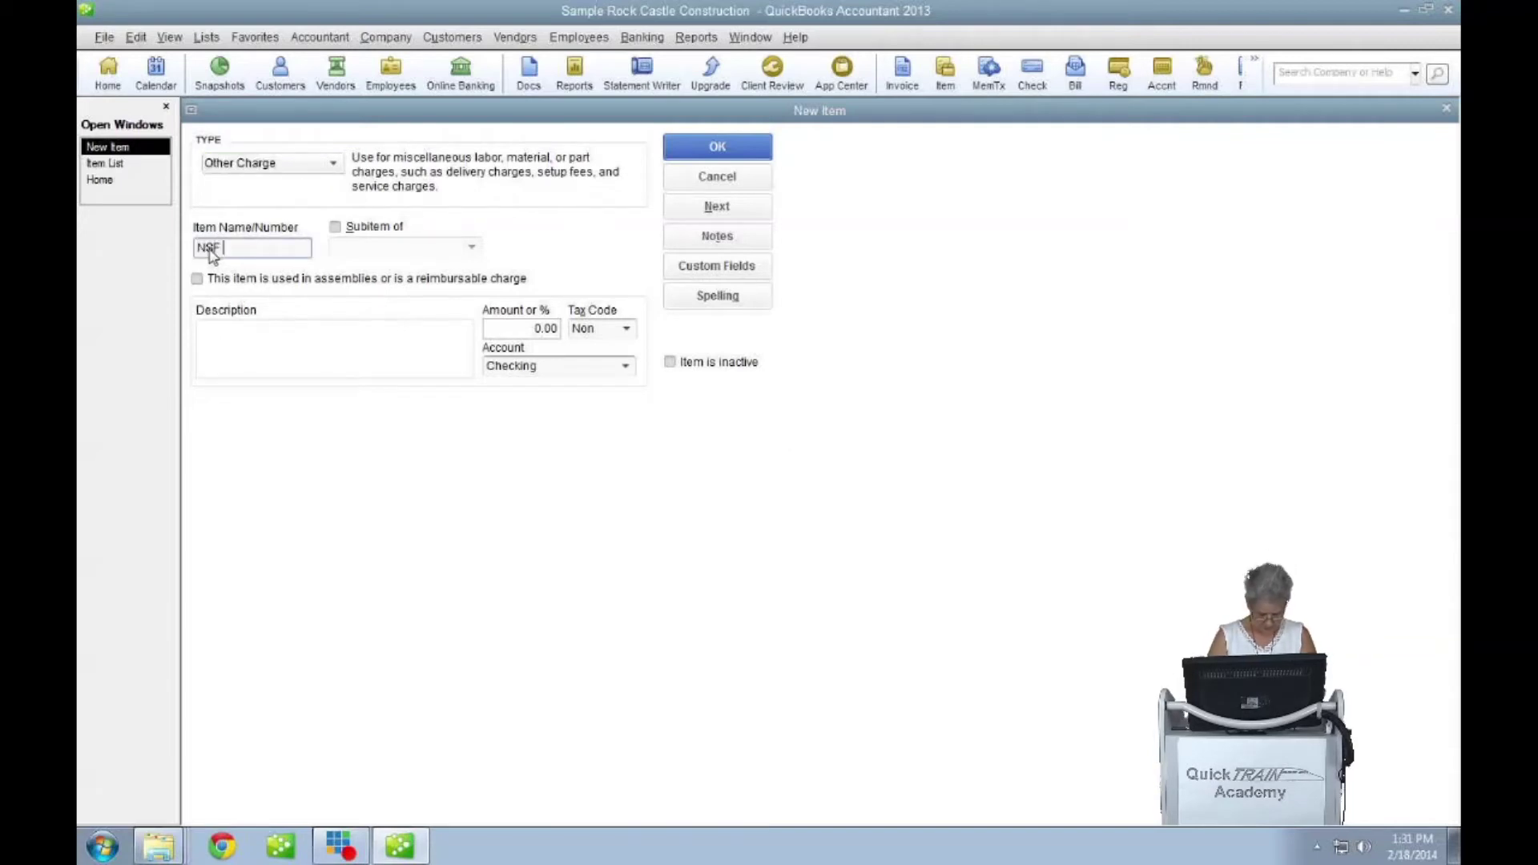
{"action": "type", "text": "fees"}
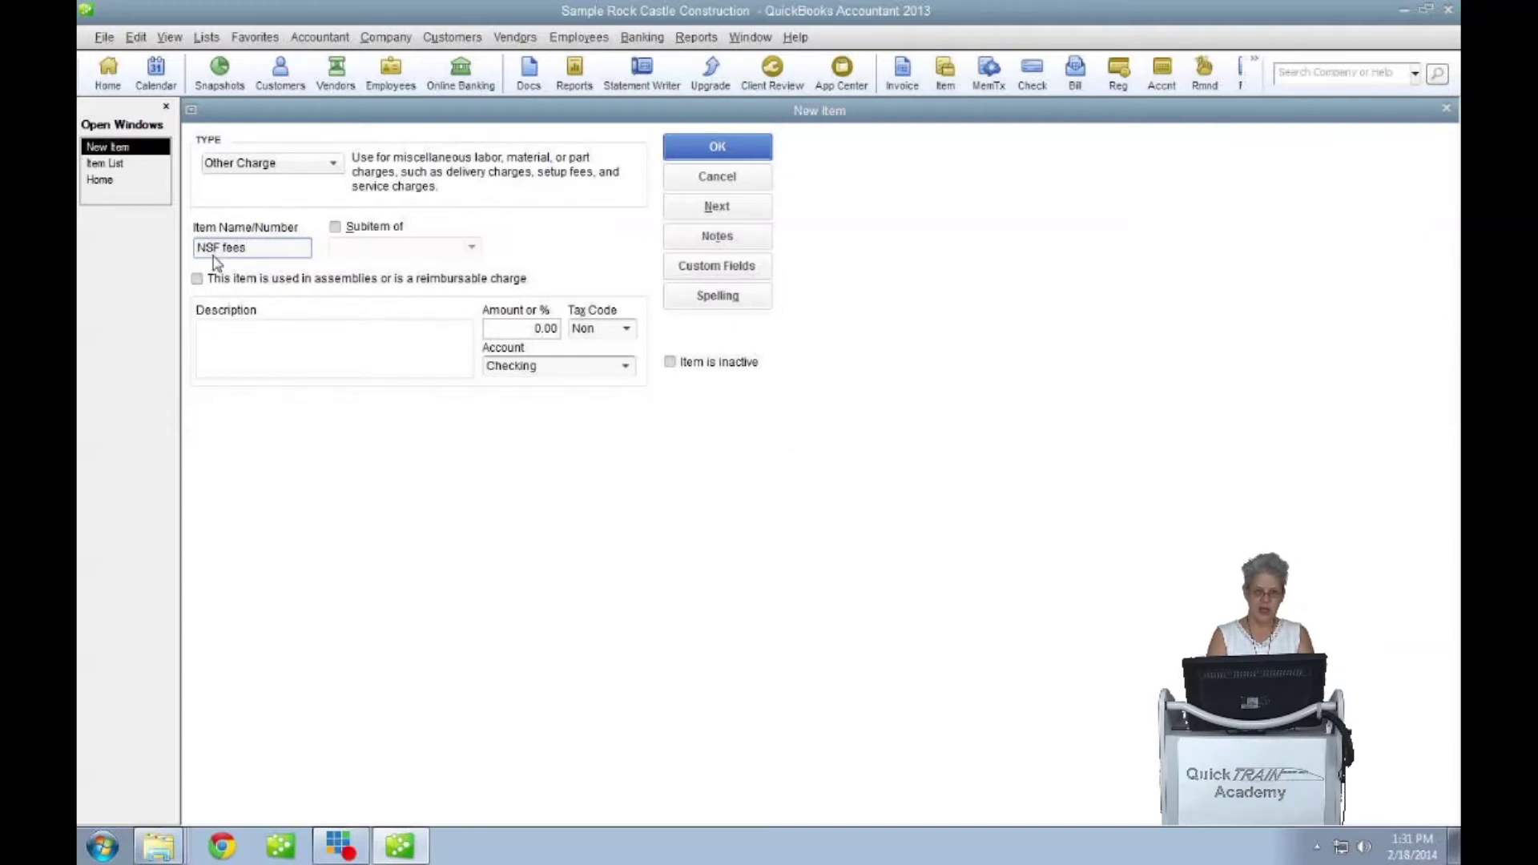
{"action": "left_click", "coordinate": [212, 341]}
{"action": "type", "text": "Bank f"}
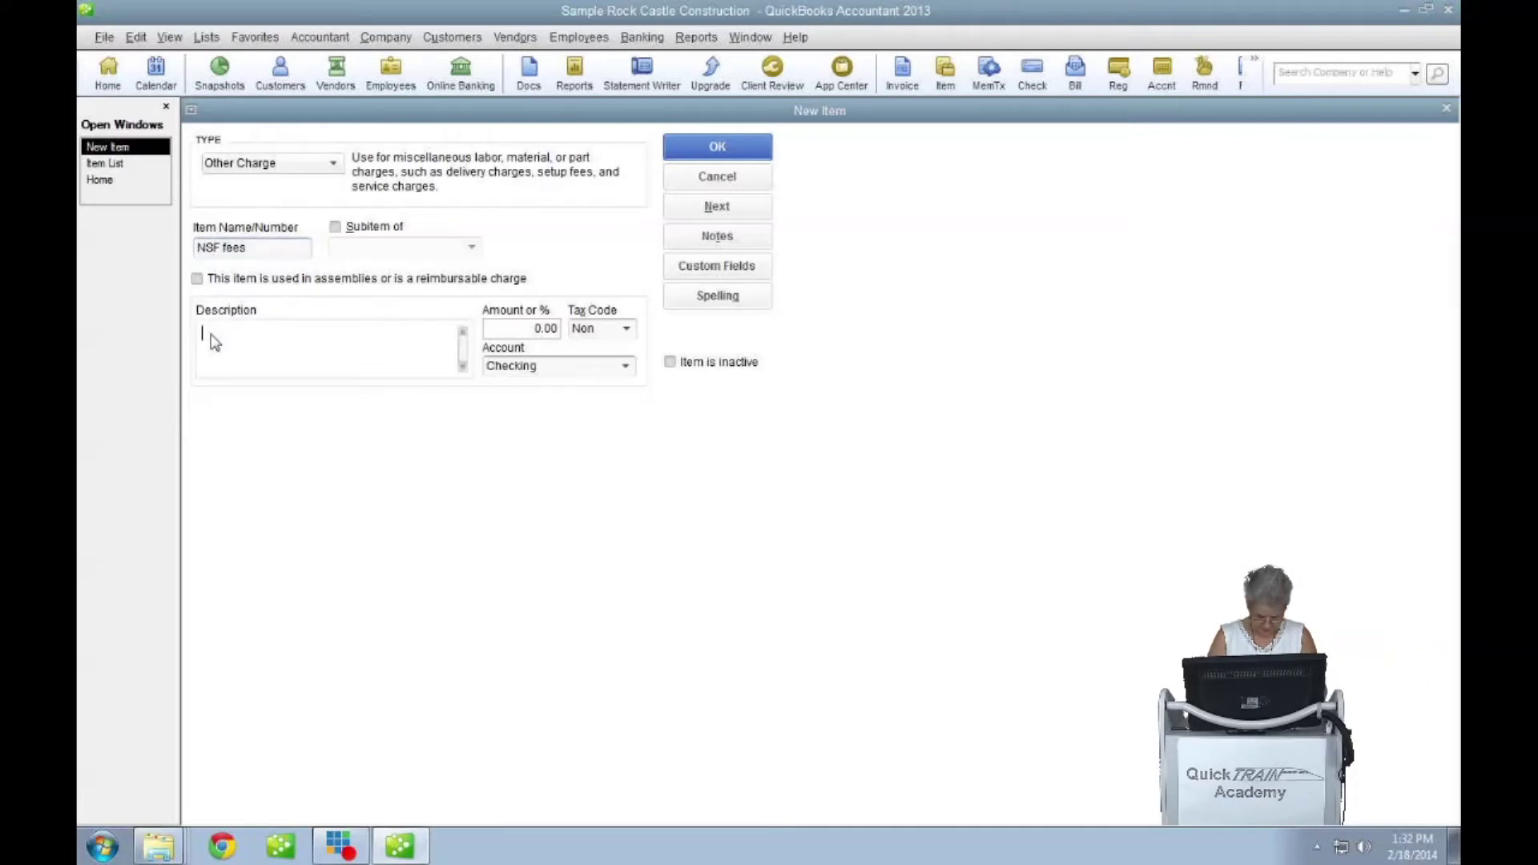
{"action": "type", "text": "ees"}
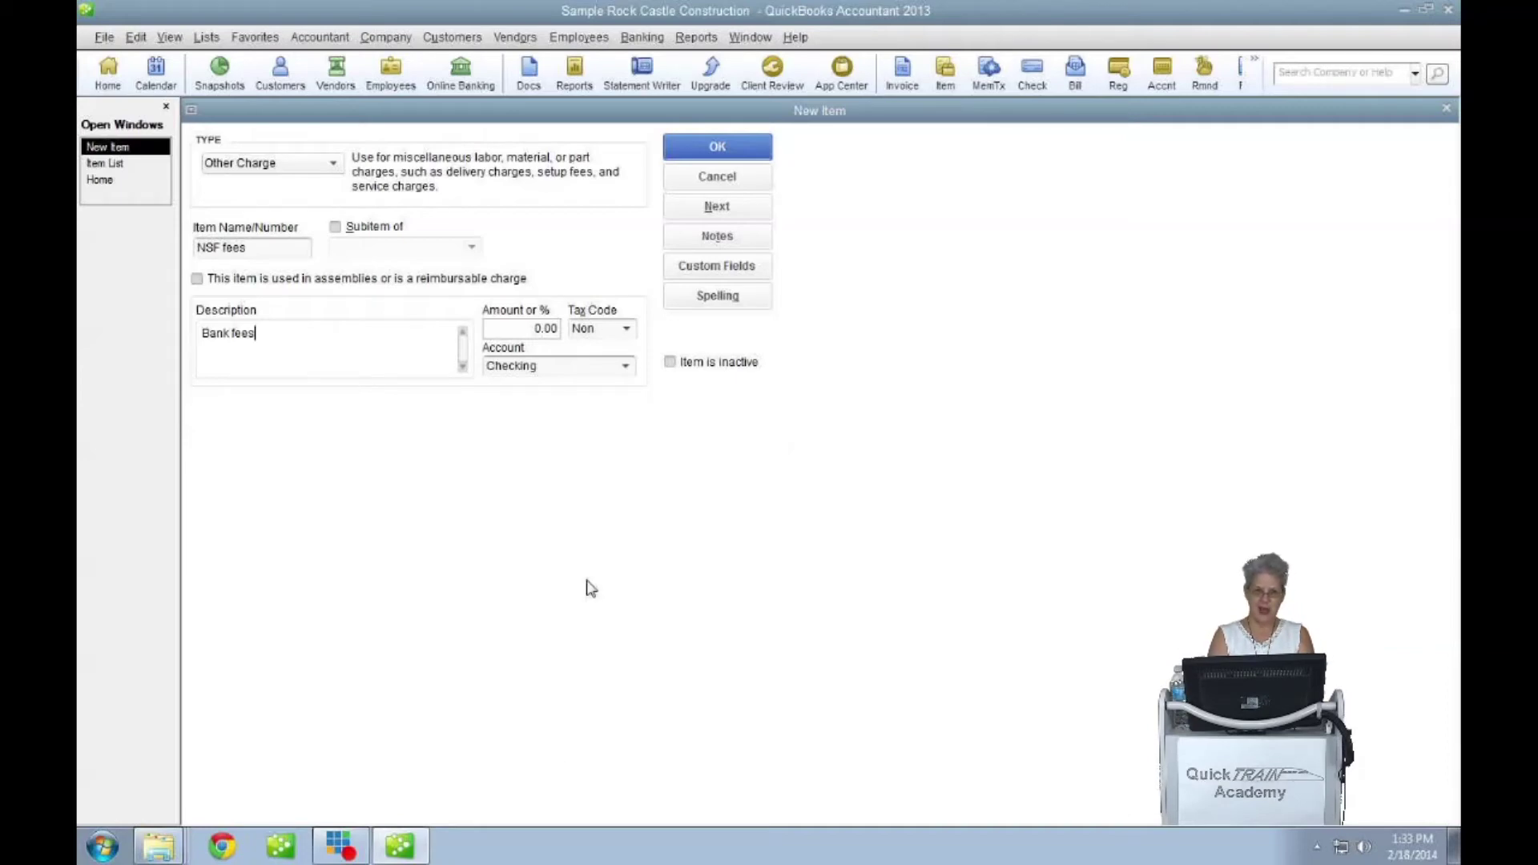
Set the NSF fees account to Bank Service Charges, save the item, and close the Item List
{"action": "left_click", "coordinate": [627, 368]}
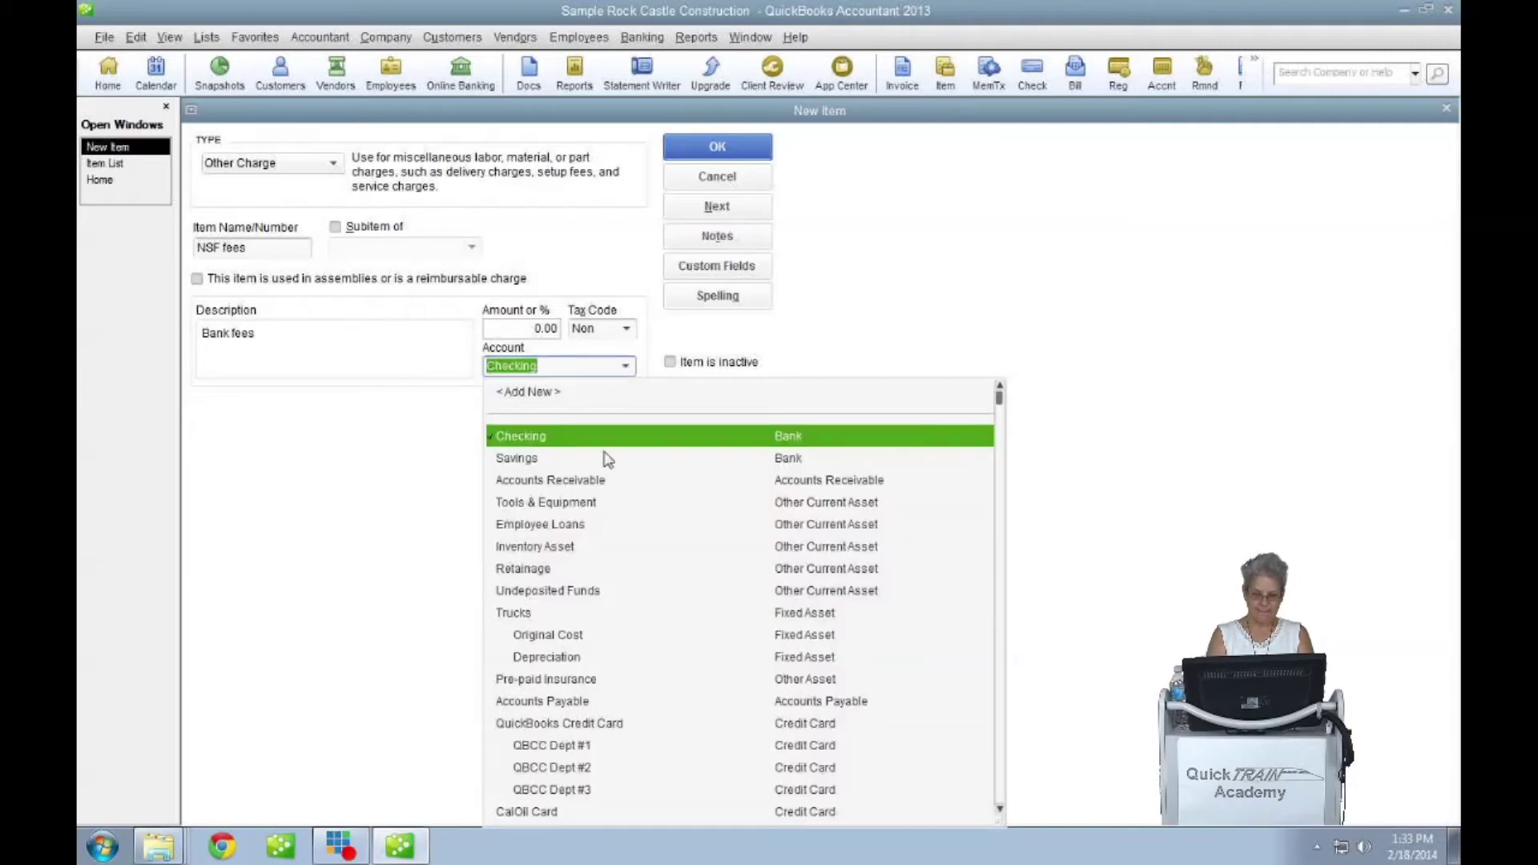
{"action": "scroll", "coordinate": [609, 459], "scroll_direction": "down", "scroll_amount": 9}
{"action": "scroll", "coordinate": [607, 459], "scroll_direction": "down", "scroll_amount": 4}
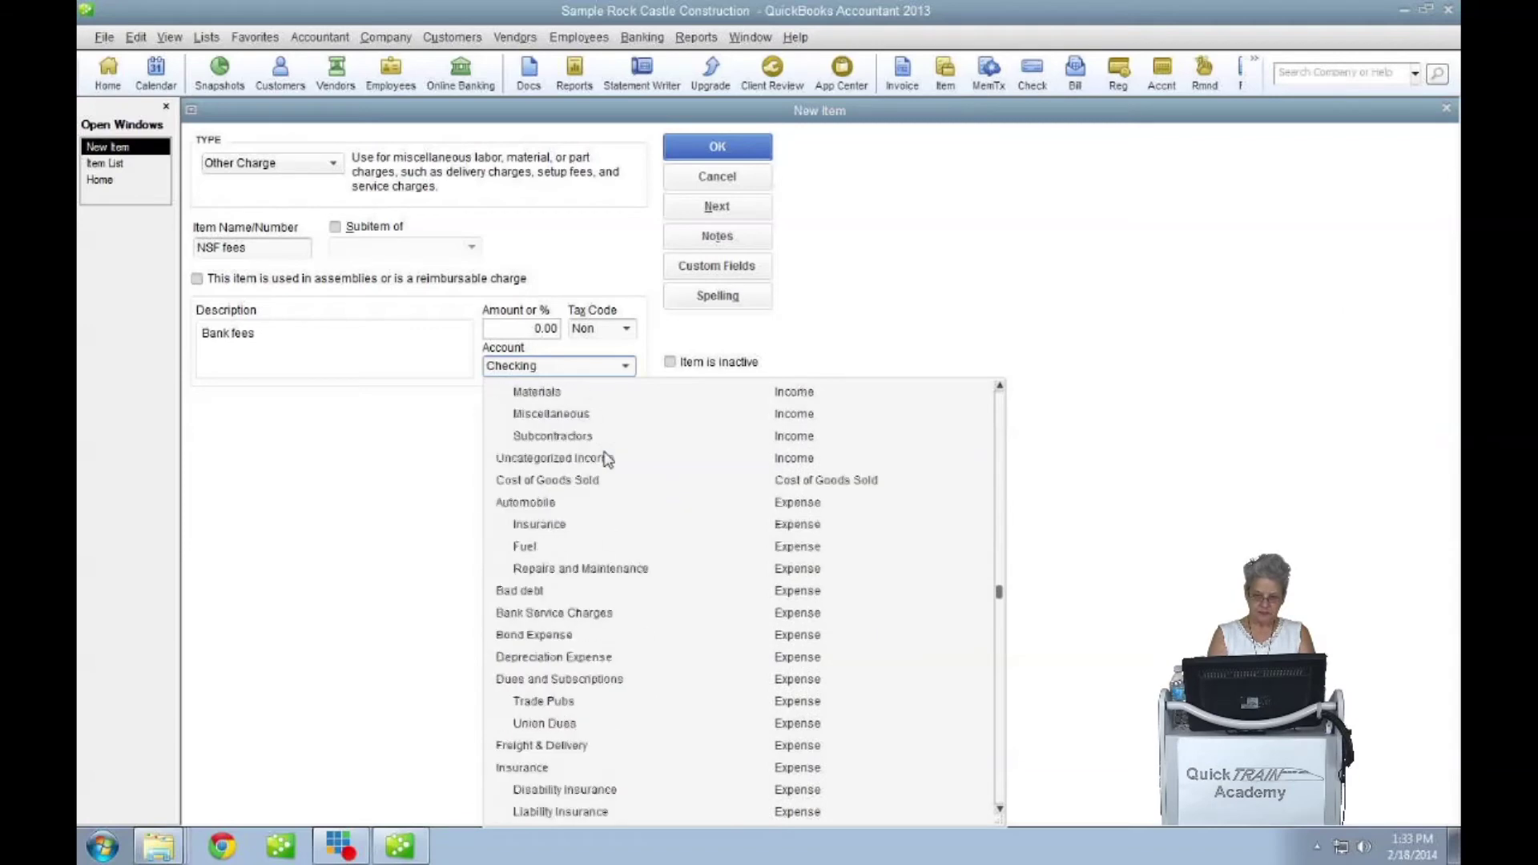
{"action": "left_click", "coordinate": [590, 552]}
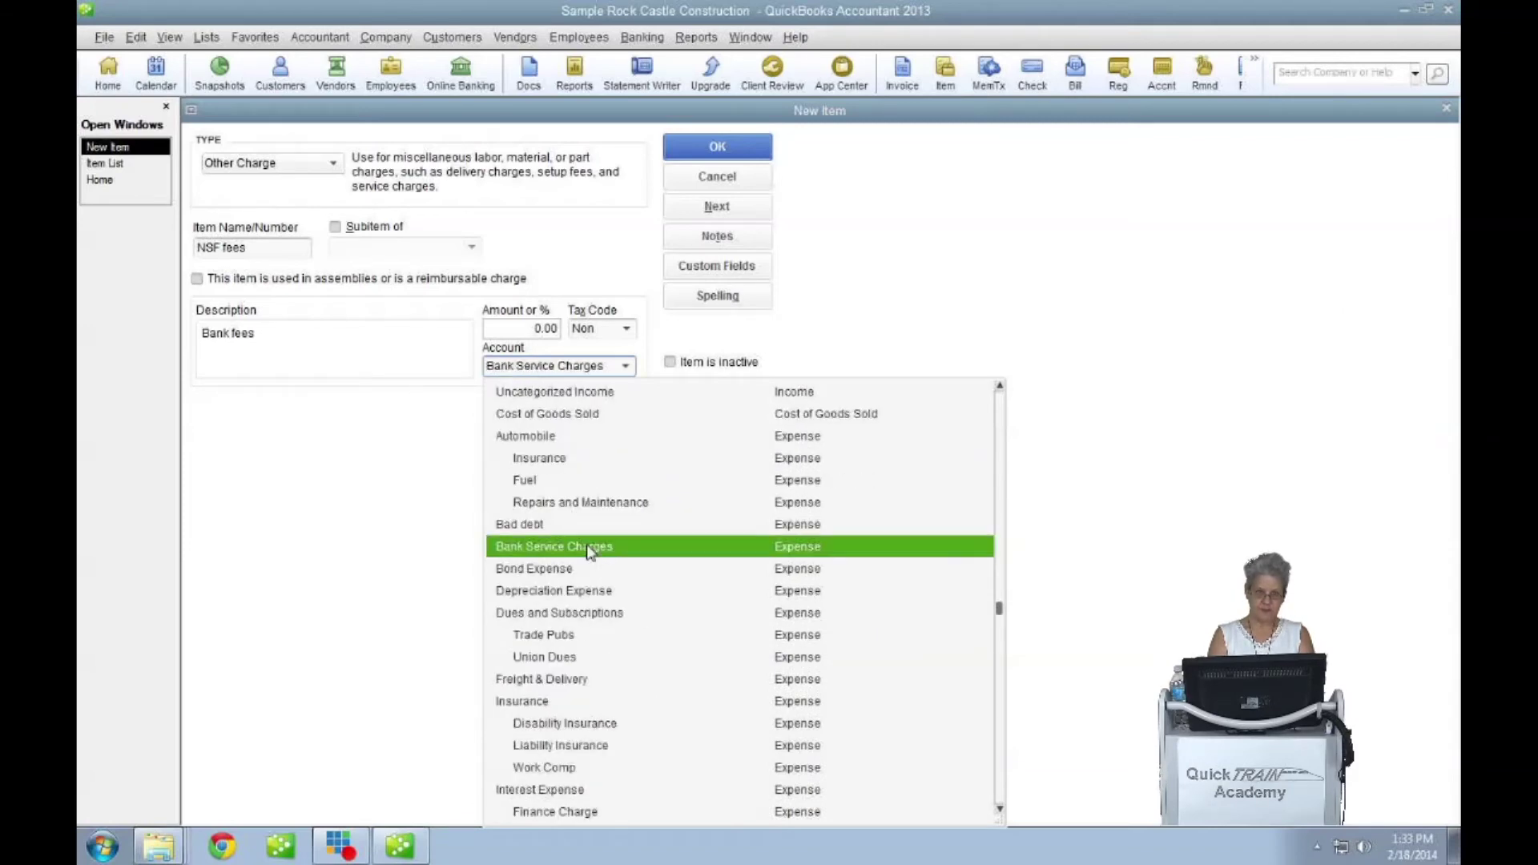
{"action": "left_click", "coordinate": [590, 552]}
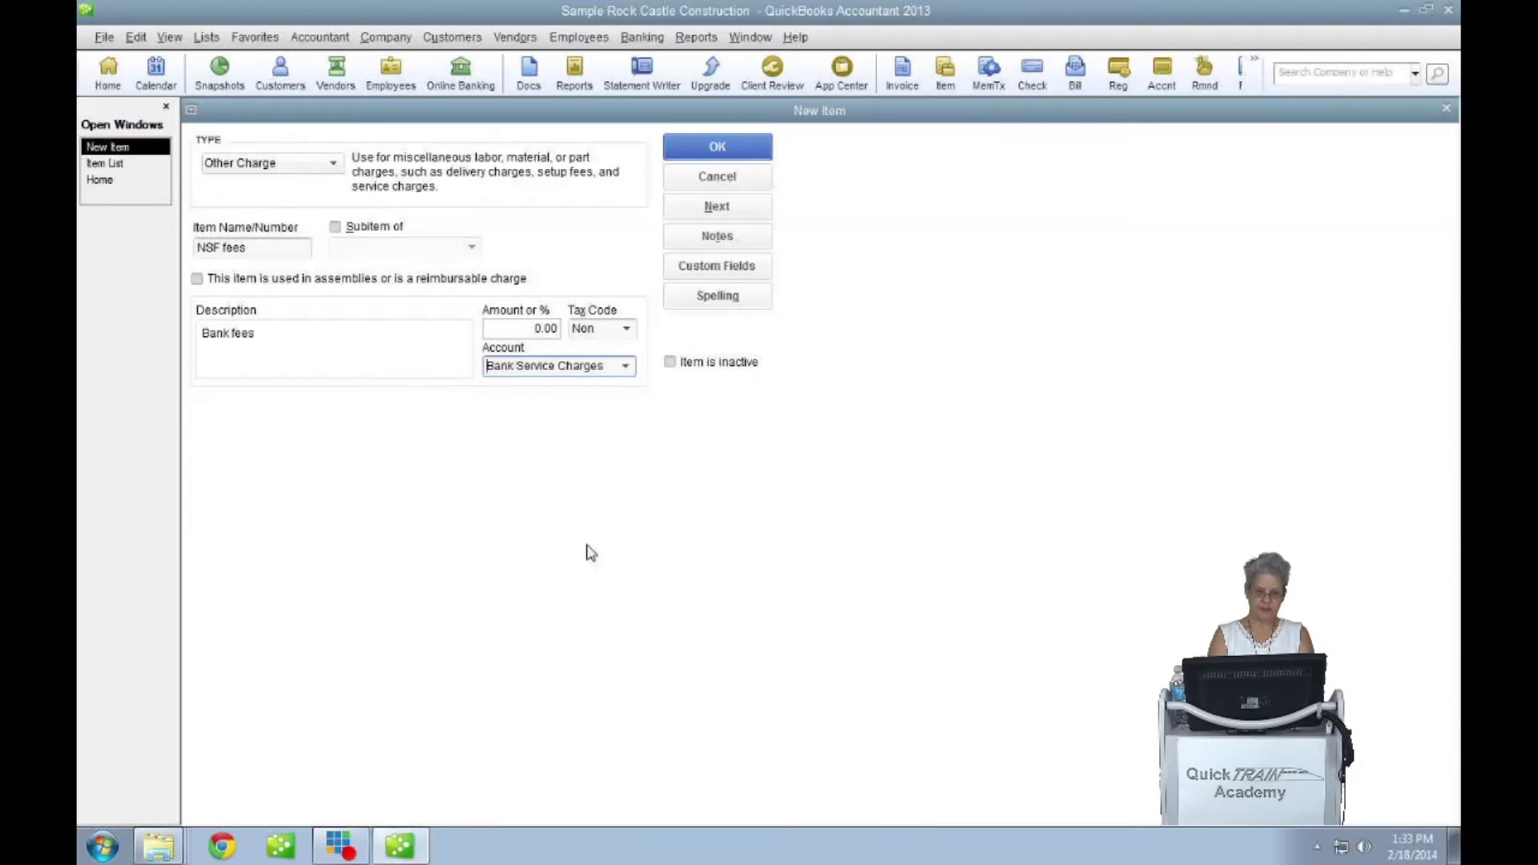
{"action": "left_click", "coordinate": [730, 147]}
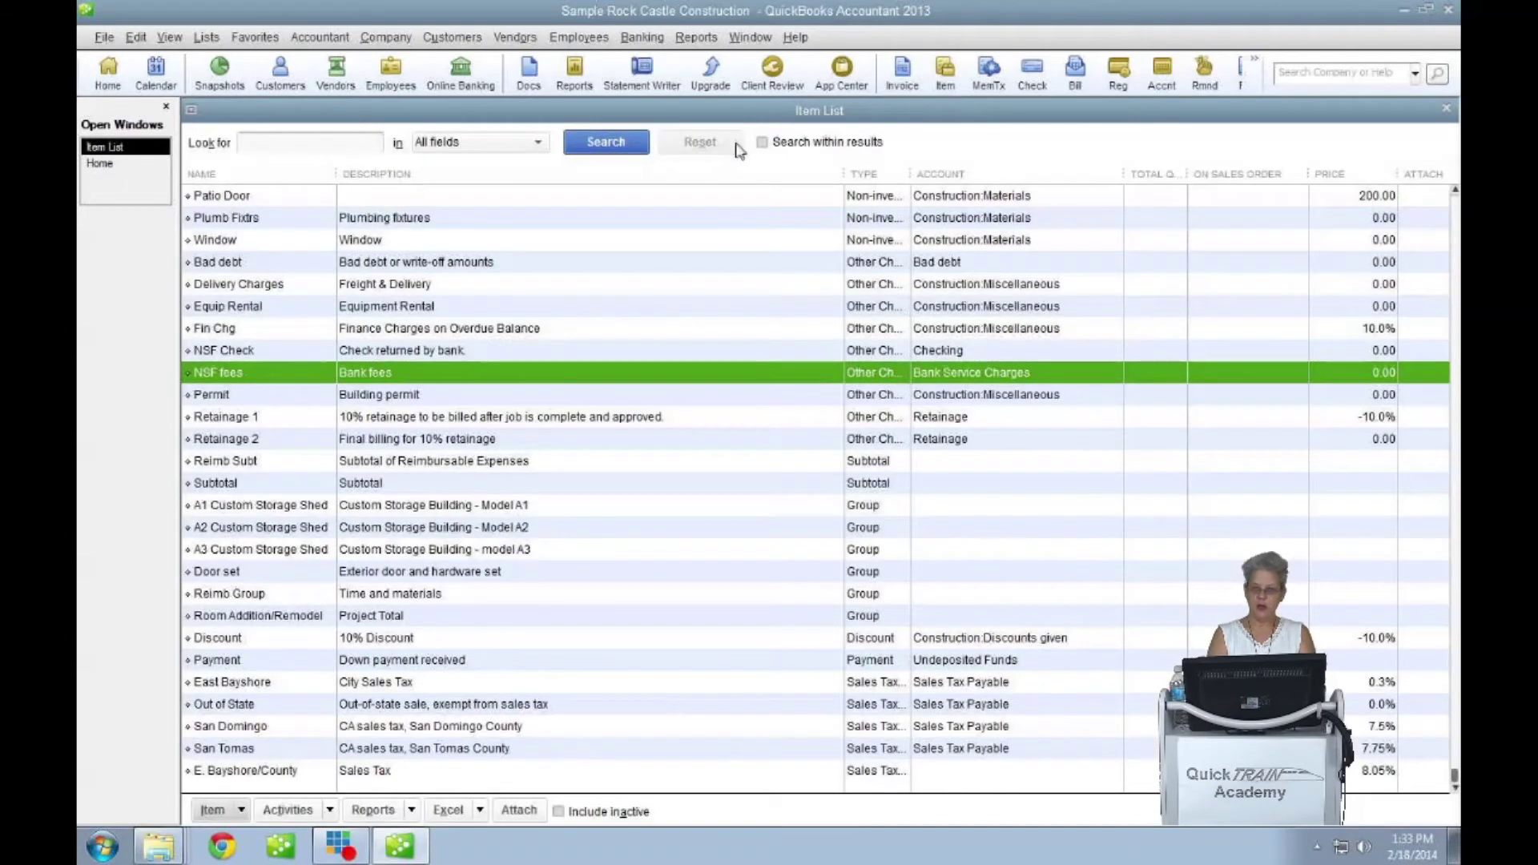
{"action": "left_click", "coordinate": [1446, 109]}
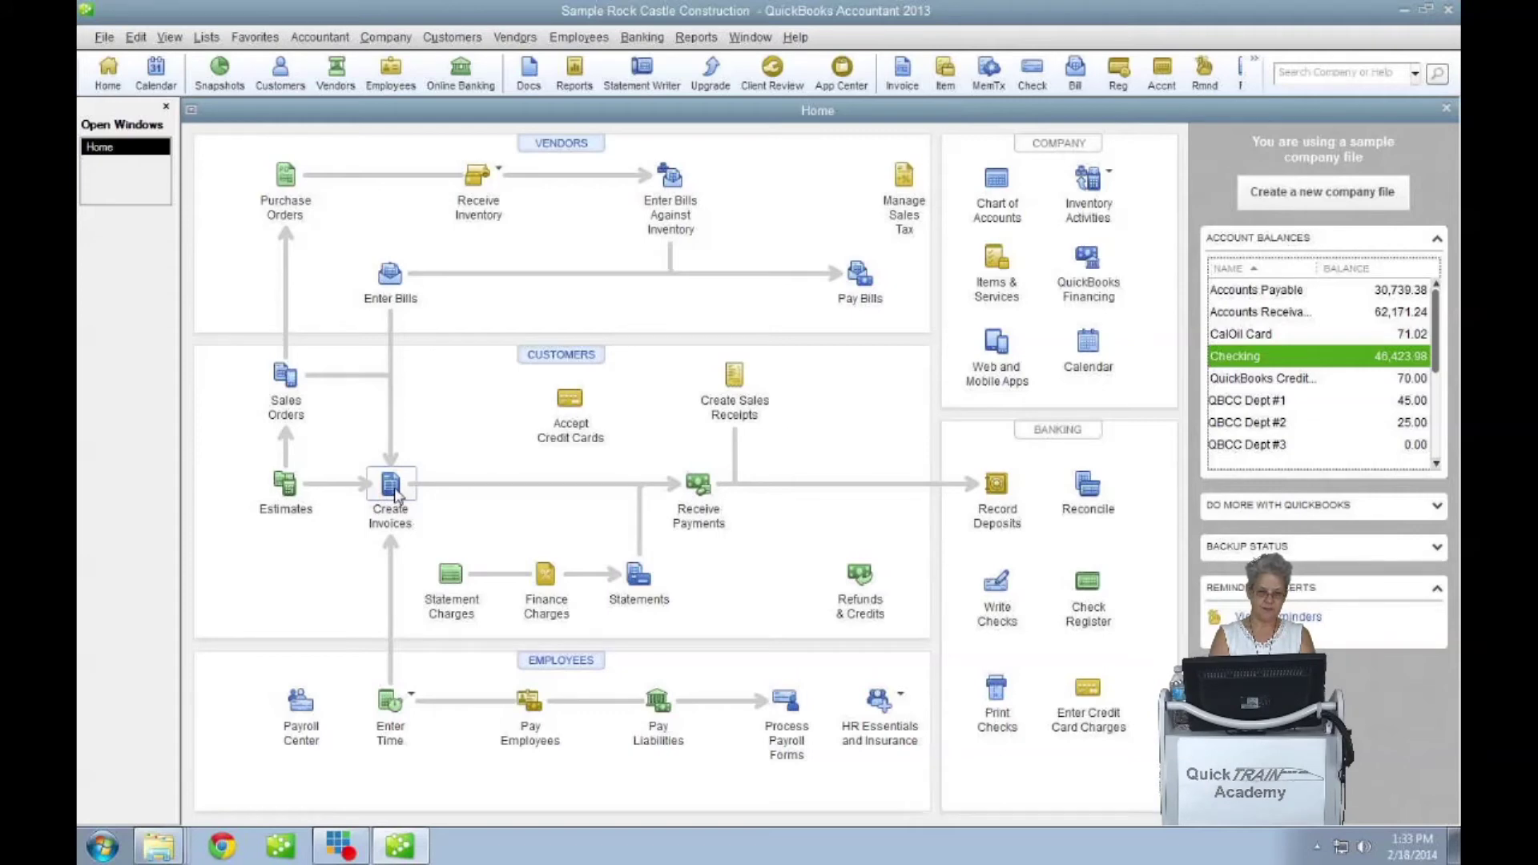
Start an invoice for the customer's Remodel Bathroom job without using an estimate
{"action": "left_click", "coordinate": [395, 495]}
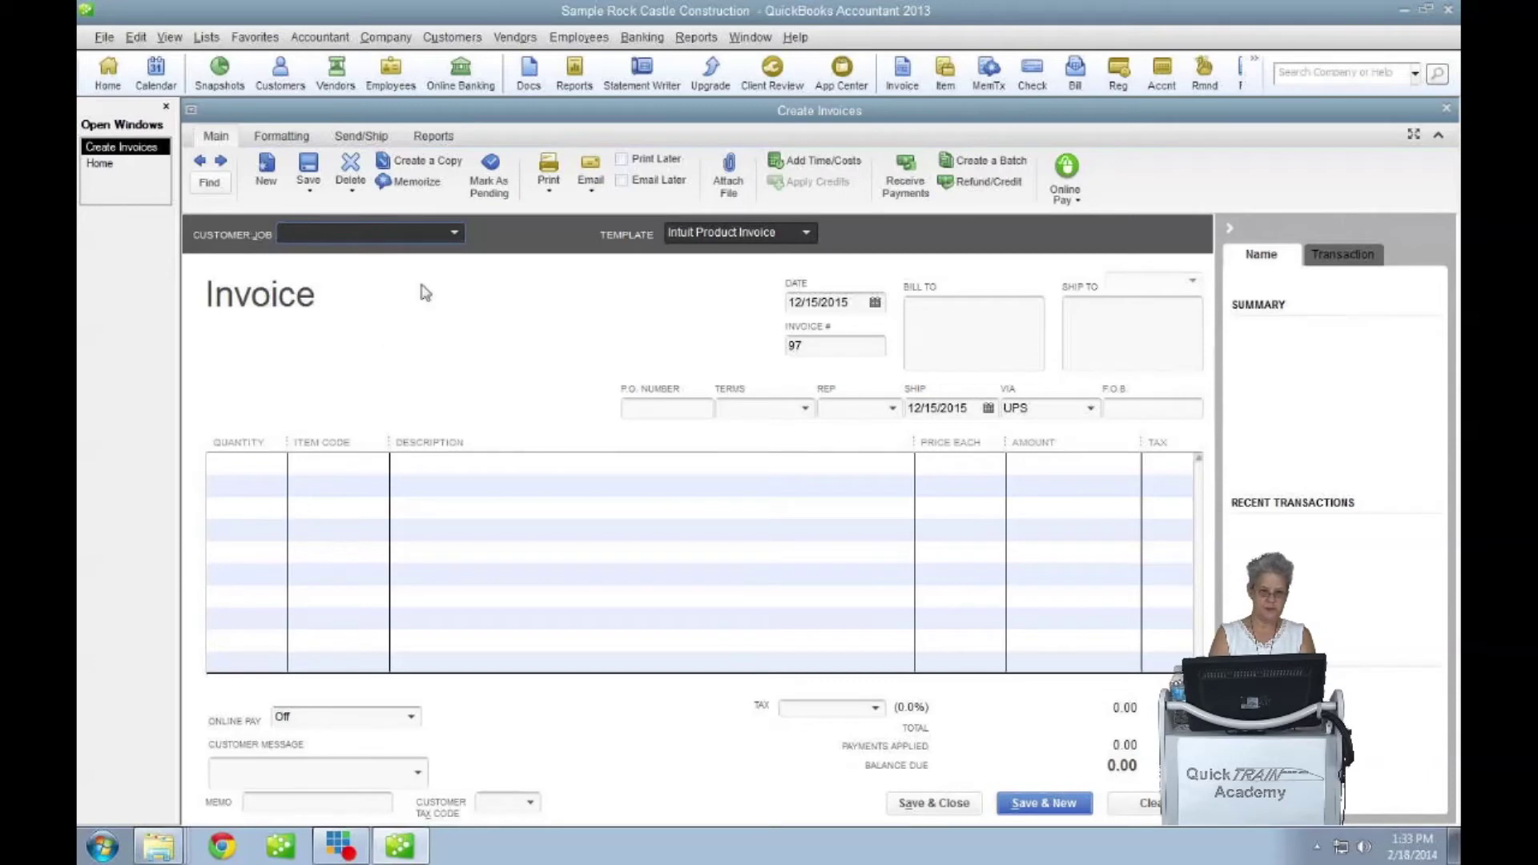
{"action": "left_click", "coordinate": [455, 232]}
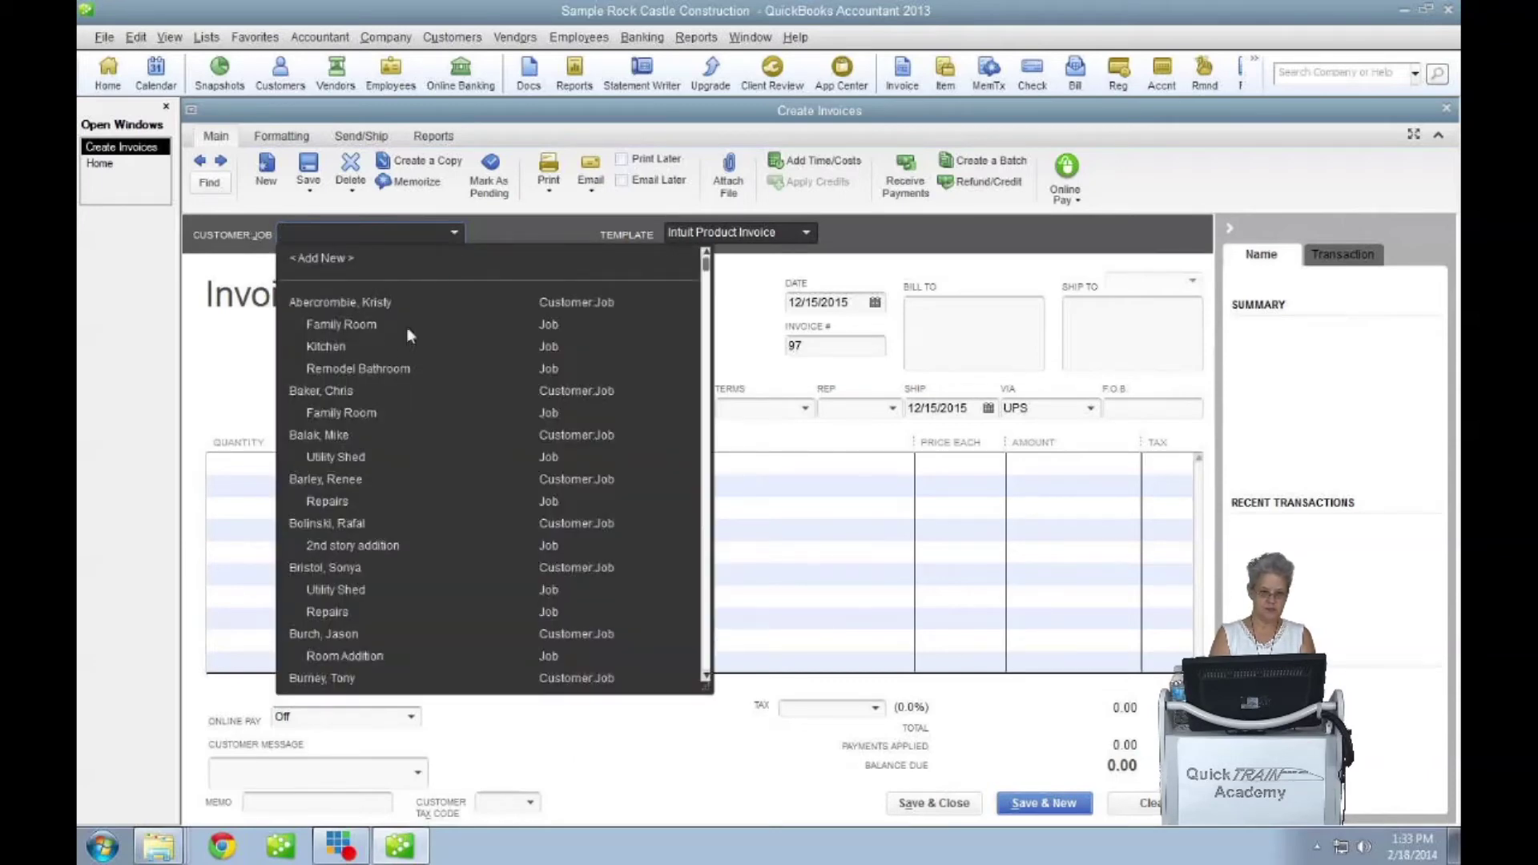
{"action": "left_click", "coordinate": [387, 369]}
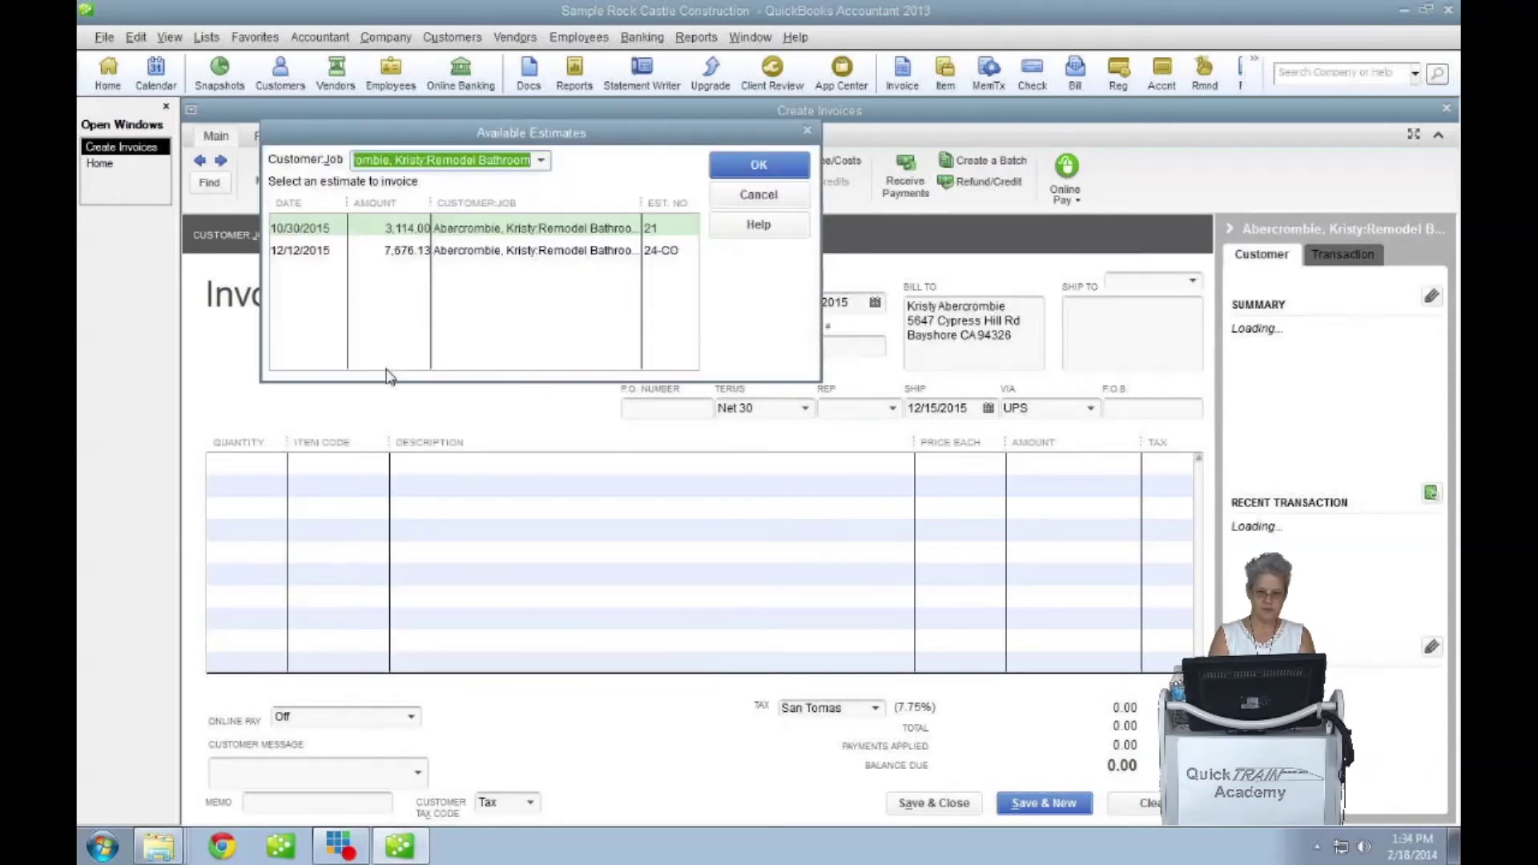
{"action": "left_click", "coordinate": [758, 195]}
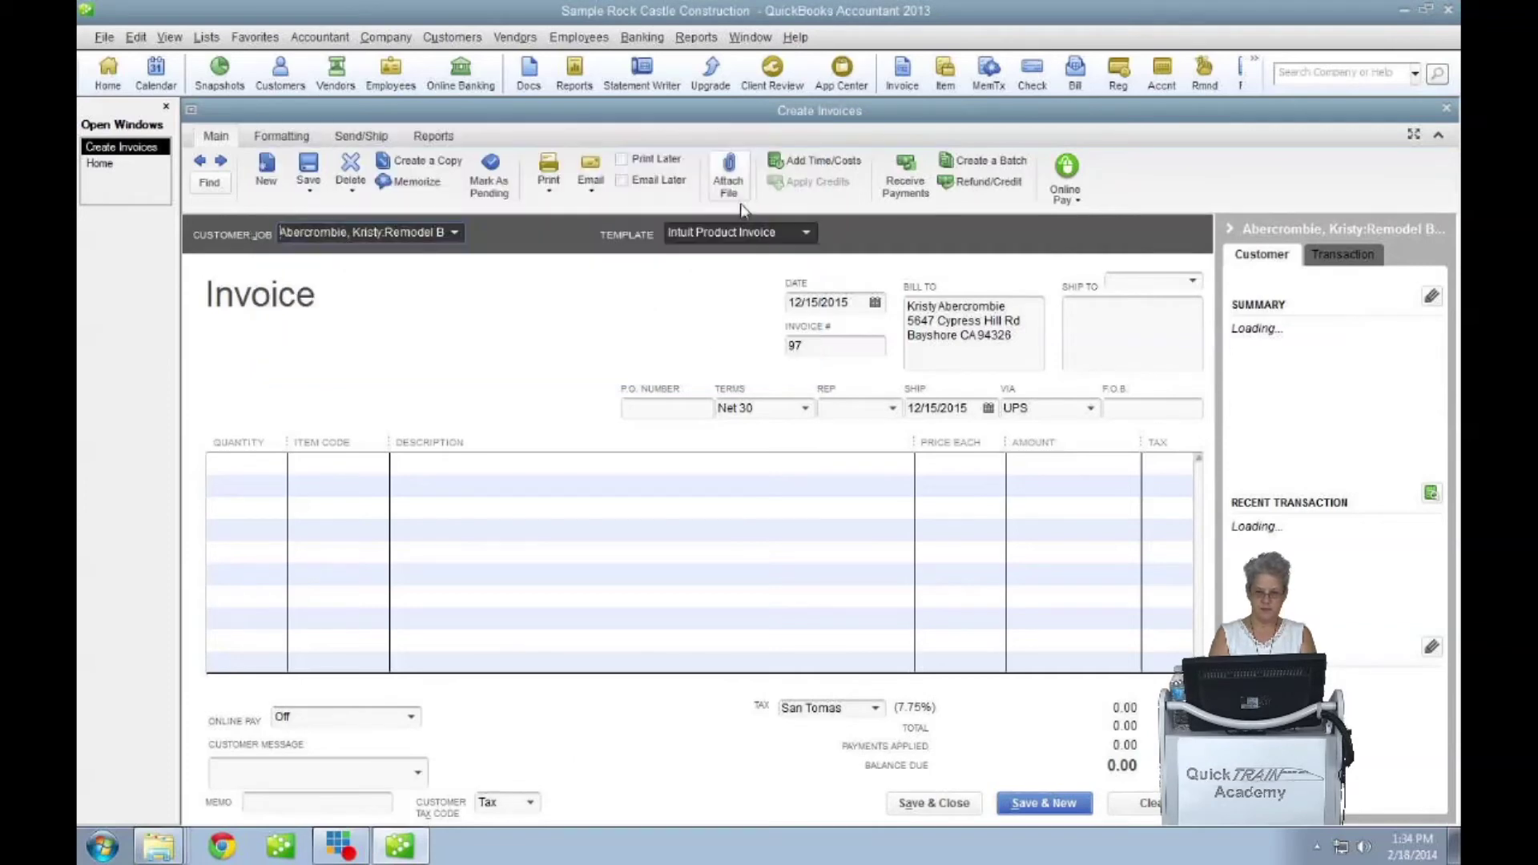
Add a first line of quantity 1 NSF Check at 7,633.28
{"action": "left_click", "coordinate": [253, 468]}
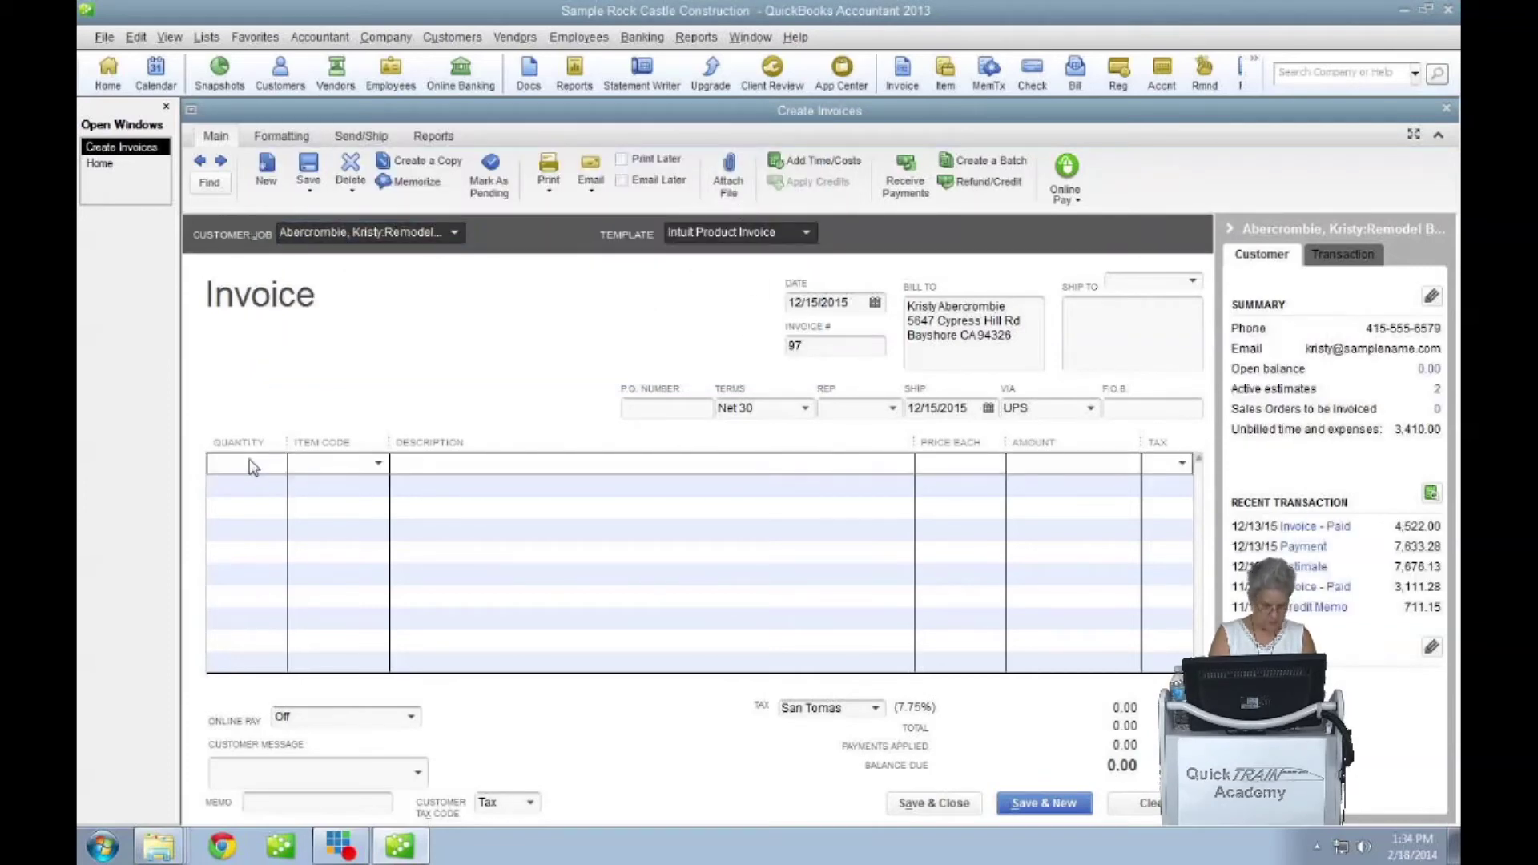
{"action": "type", "text": "1"}
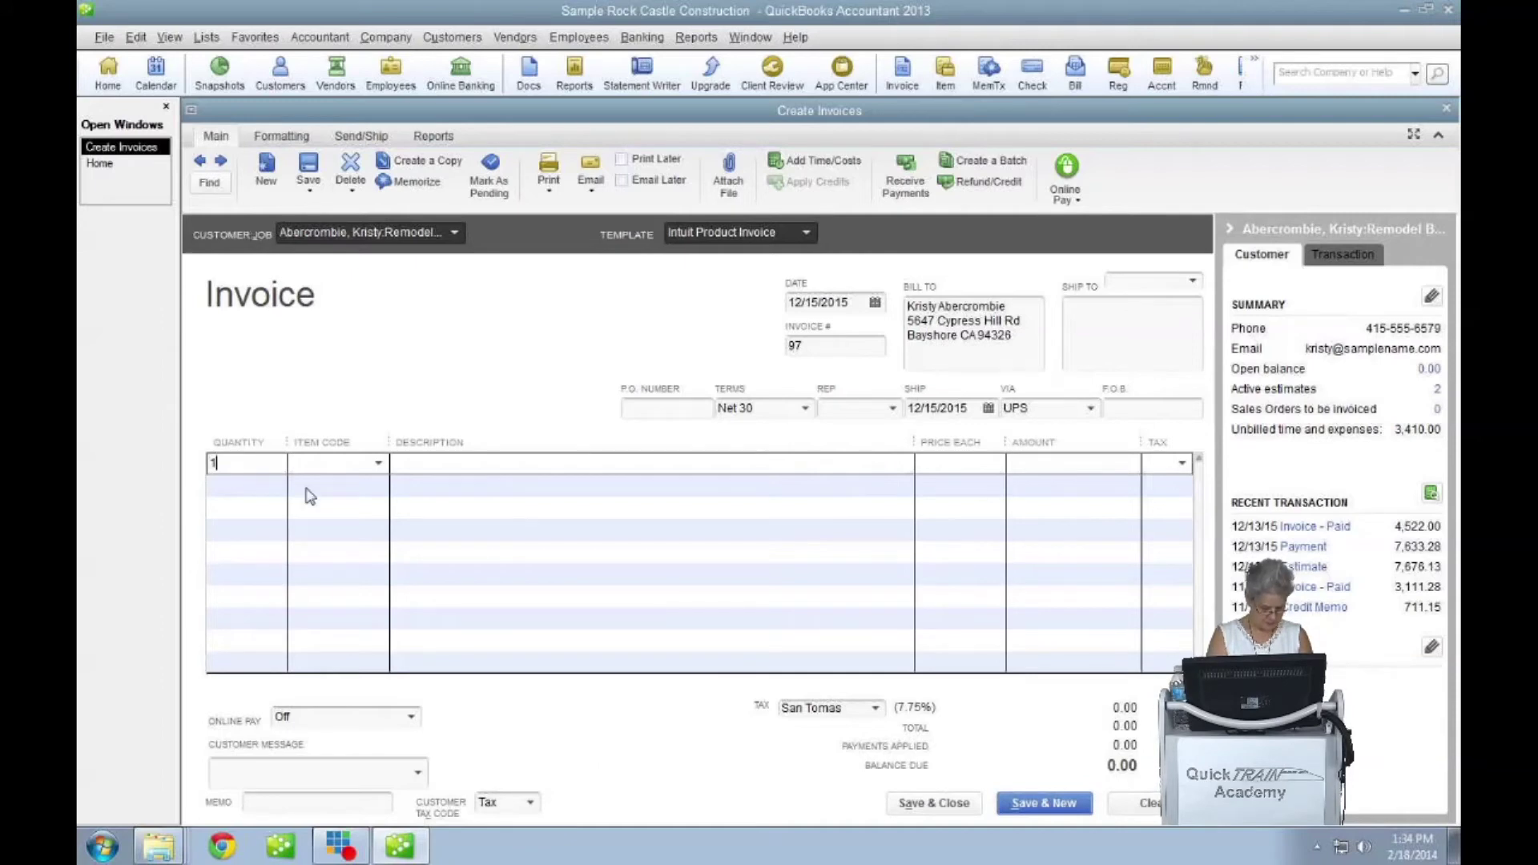
{"action": "key", "text": "Tab"}
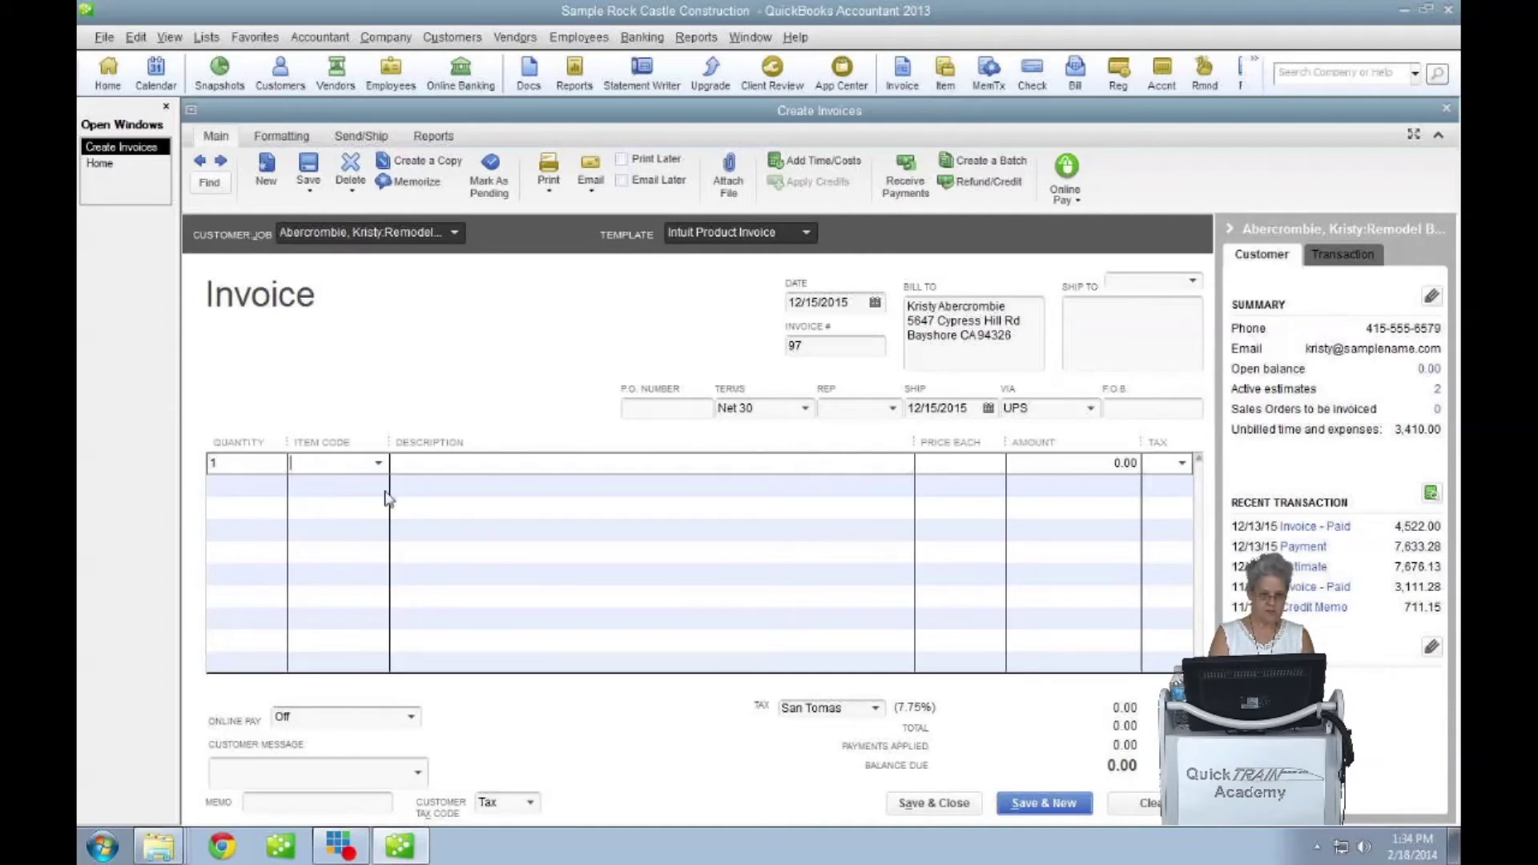
{"action": "left_click", "coordinate": [379, 467]}
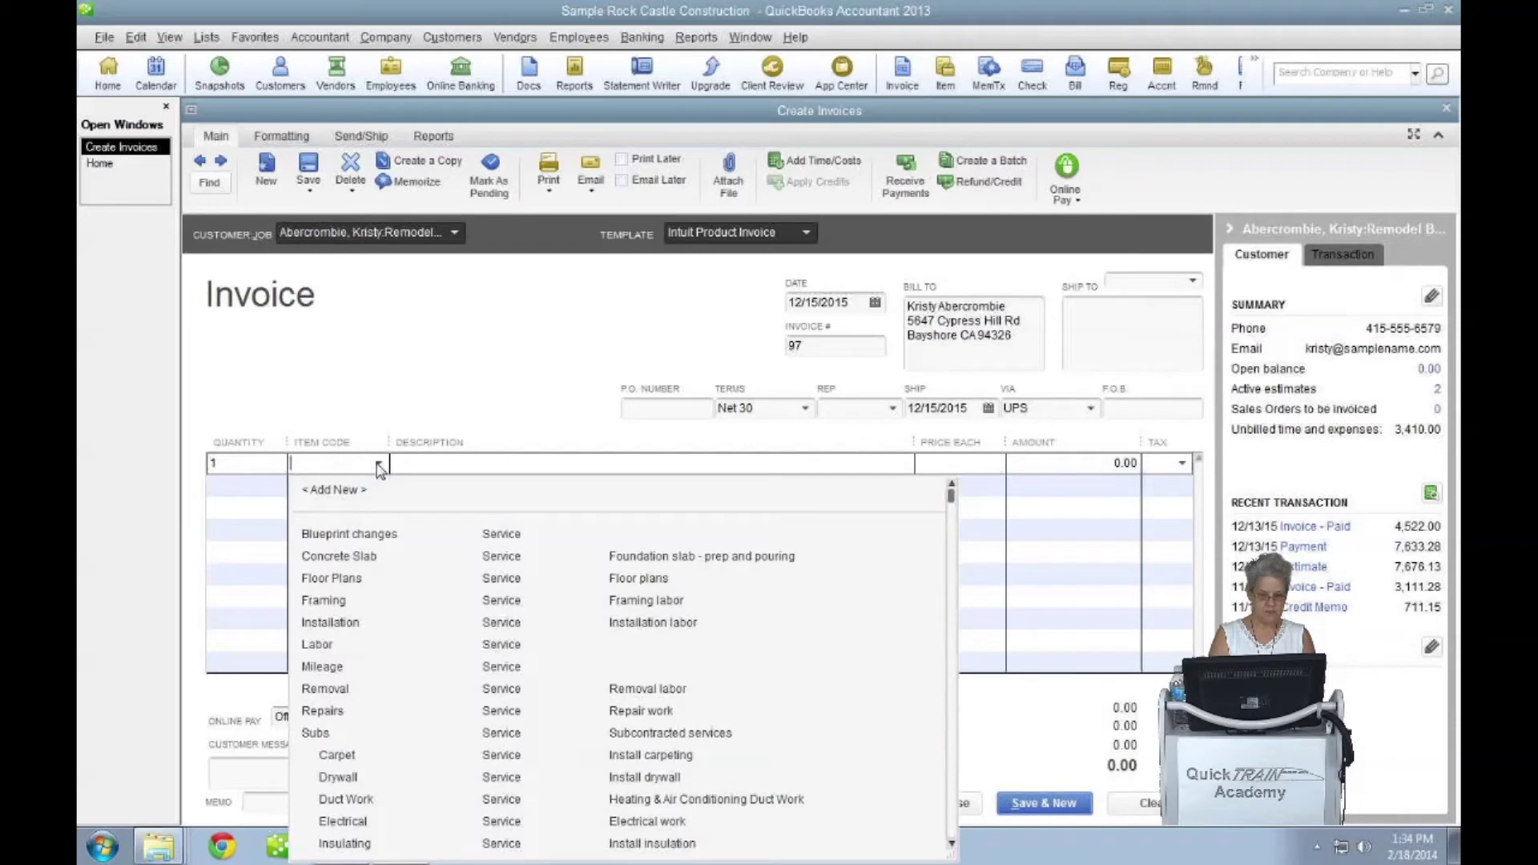
{"action": "scroll", "coordinate": [373, 565], "scroll_direction": "down", "scroll_amount": 7}
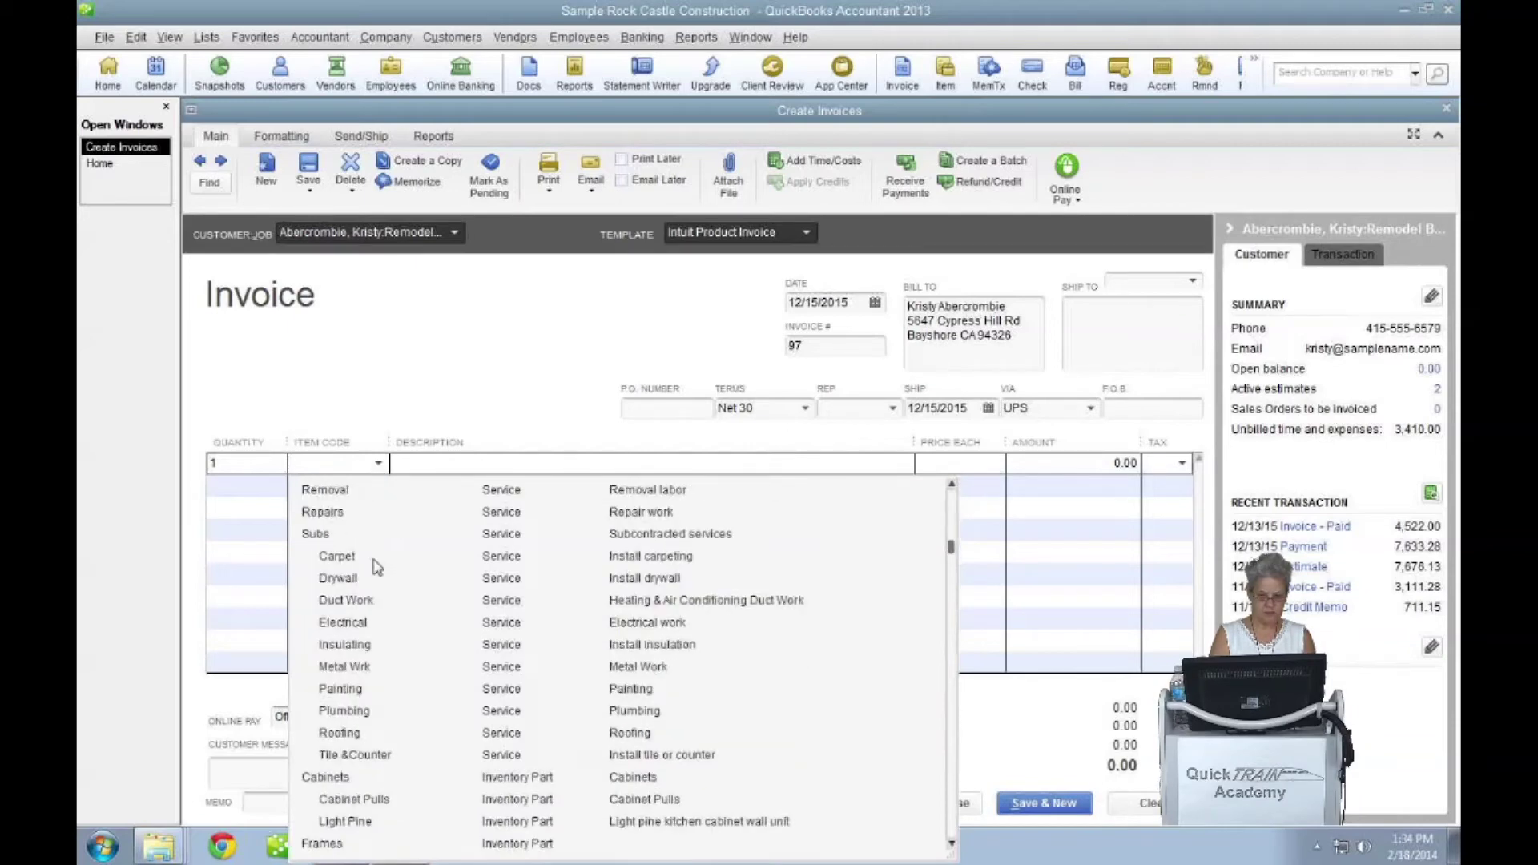
{"action": "scroll", "coordinate": [382, 569], "scroll_direction": "down", "scroll_amount": 10}
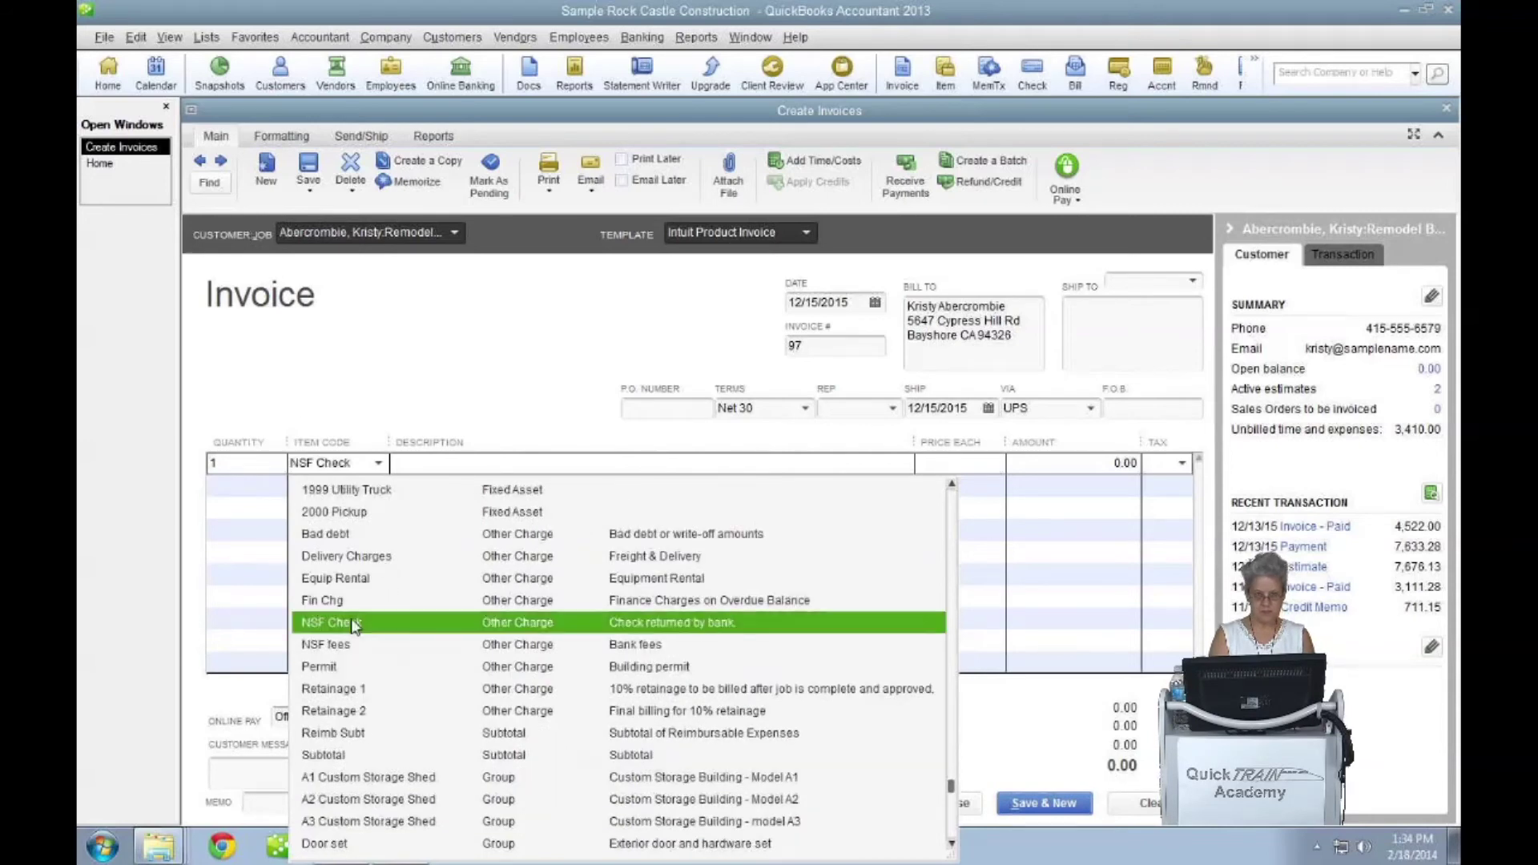
{"action": "left_click", "coordinate": [353, 624]}
{"action": "key", "text": "Tab"}
{"action": "key", "text": "Tab"}
{"action": "key", "text": "Tab"}
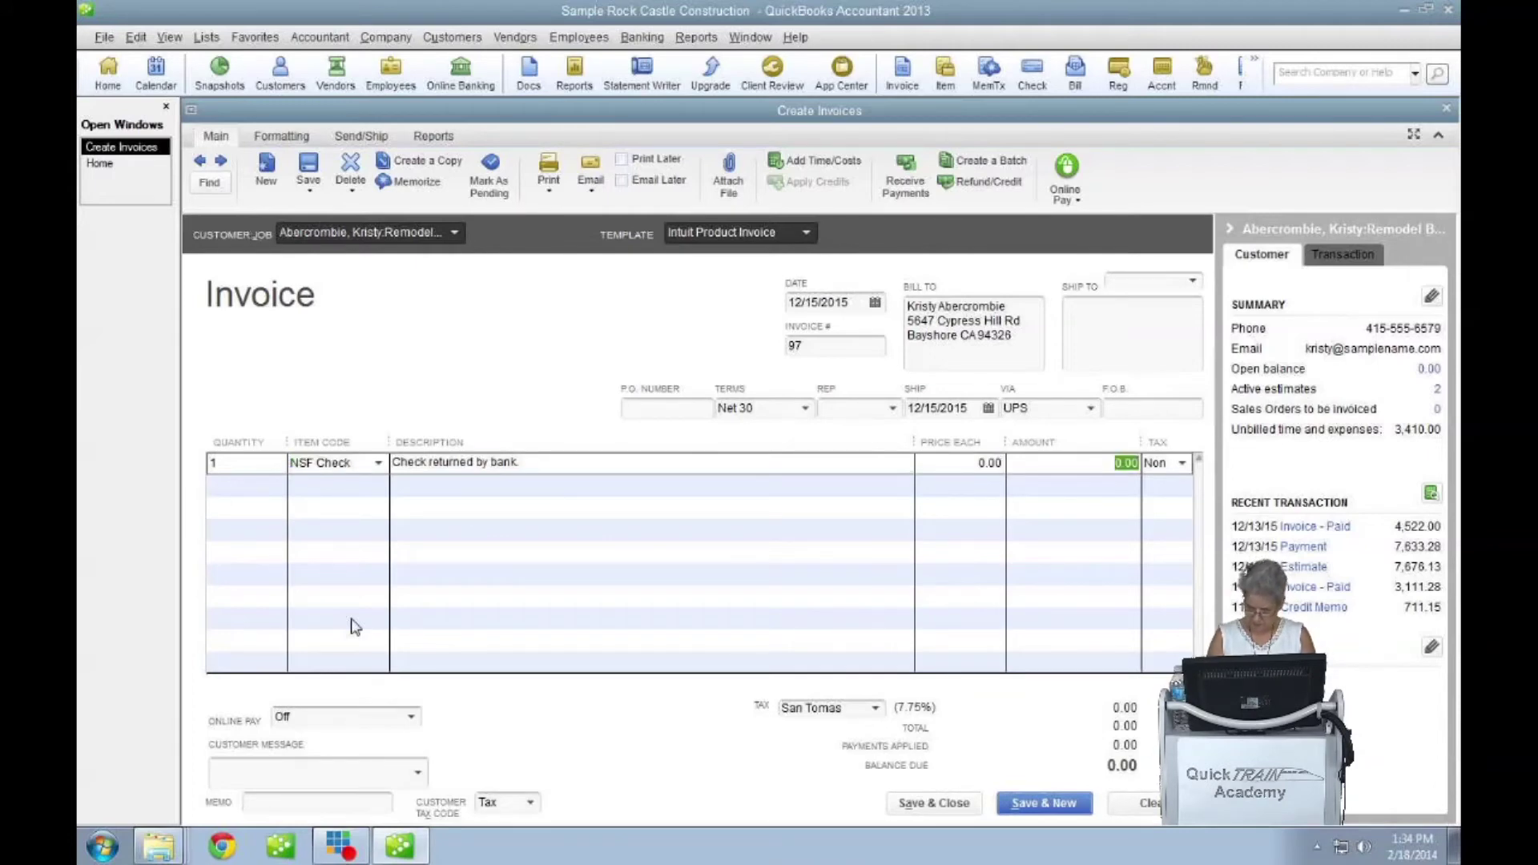
{"action": "type", "text": "7633"}
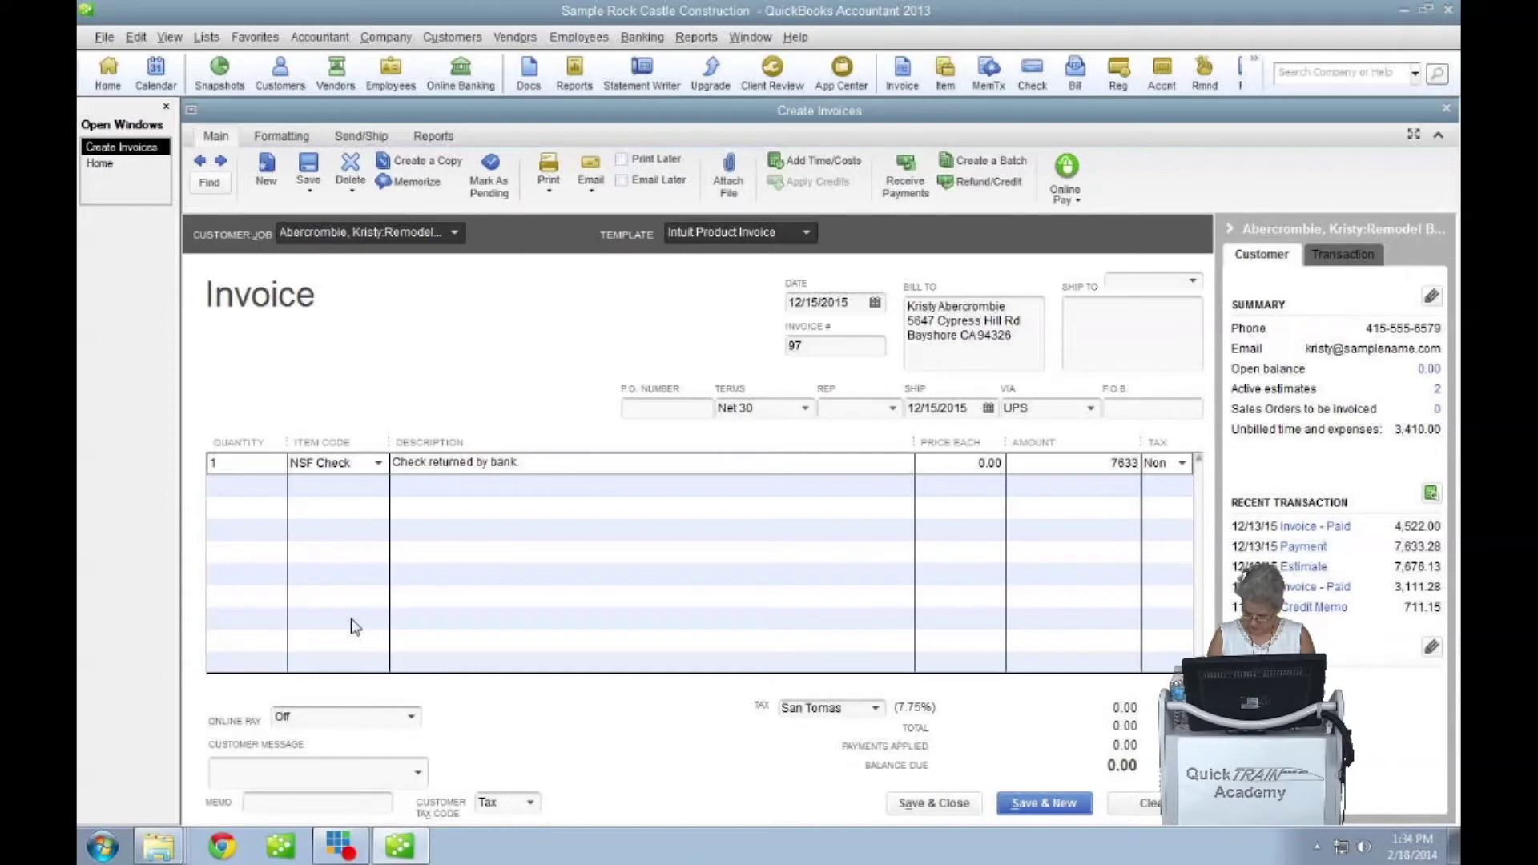
{"action": "type", "text": ".28"}
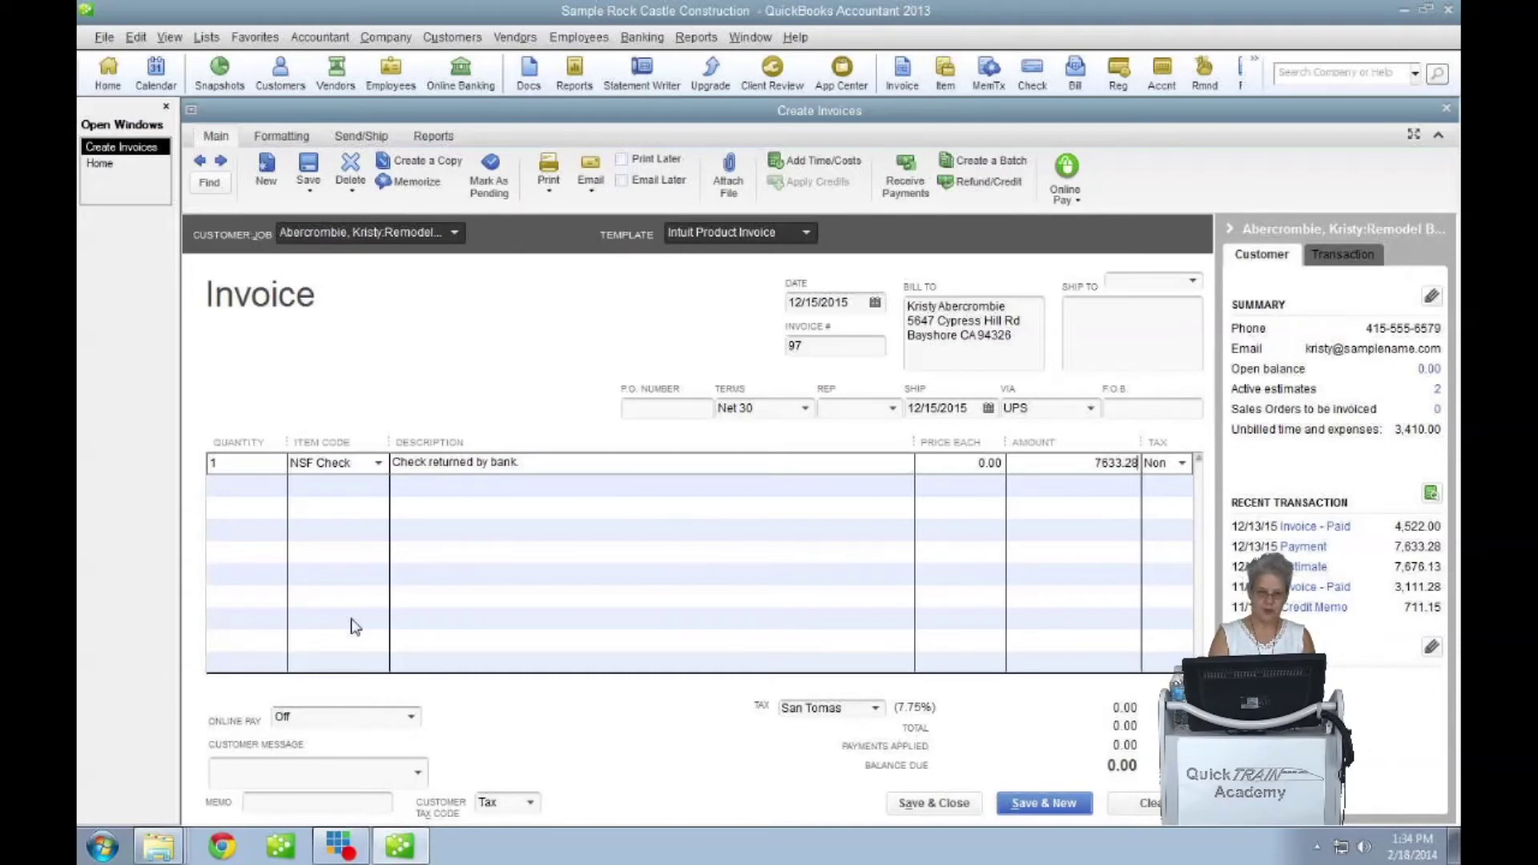
{"action": "key", "text": "Tab"}
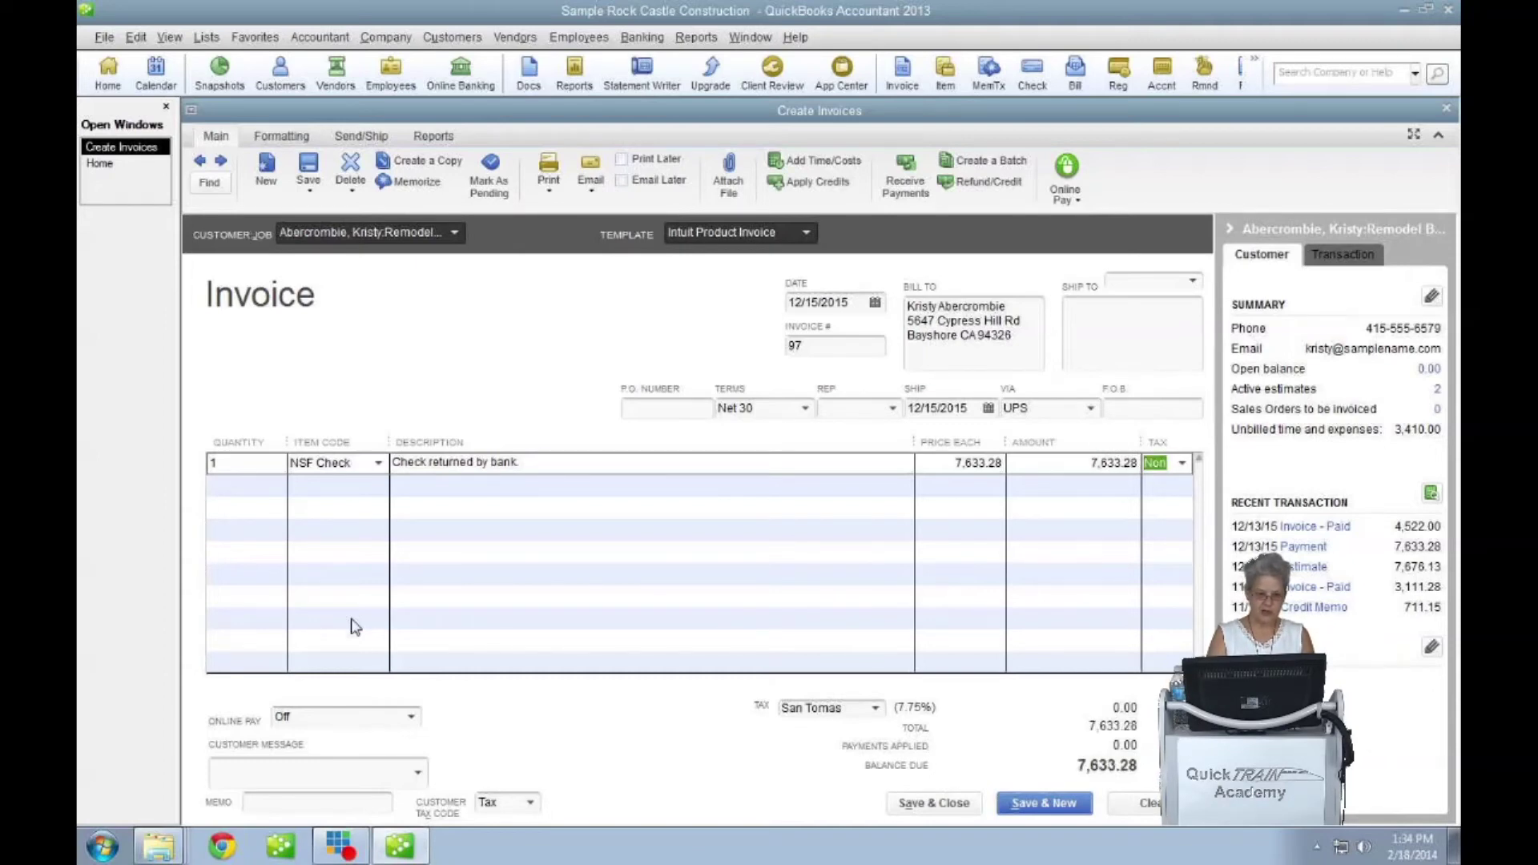
Add a second line of quantity 1 NSF fees at 40.00, accepting the expense-account warning
{"action": "left_click", "coordinate": [229, 490]}
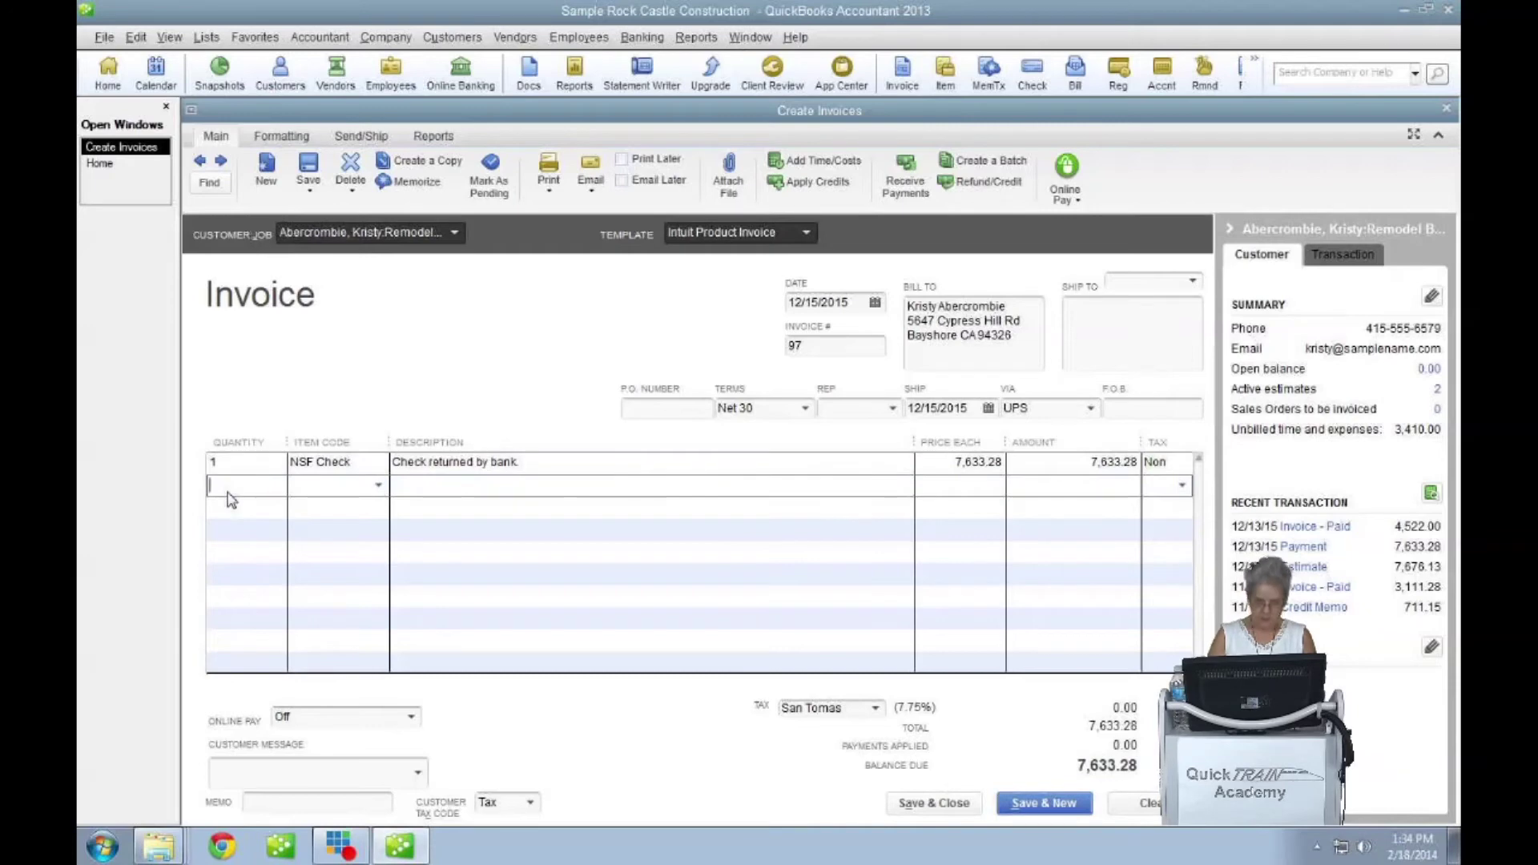
{"action": "type", "text": "1"}
{"action": "key", "text": "Tab"}
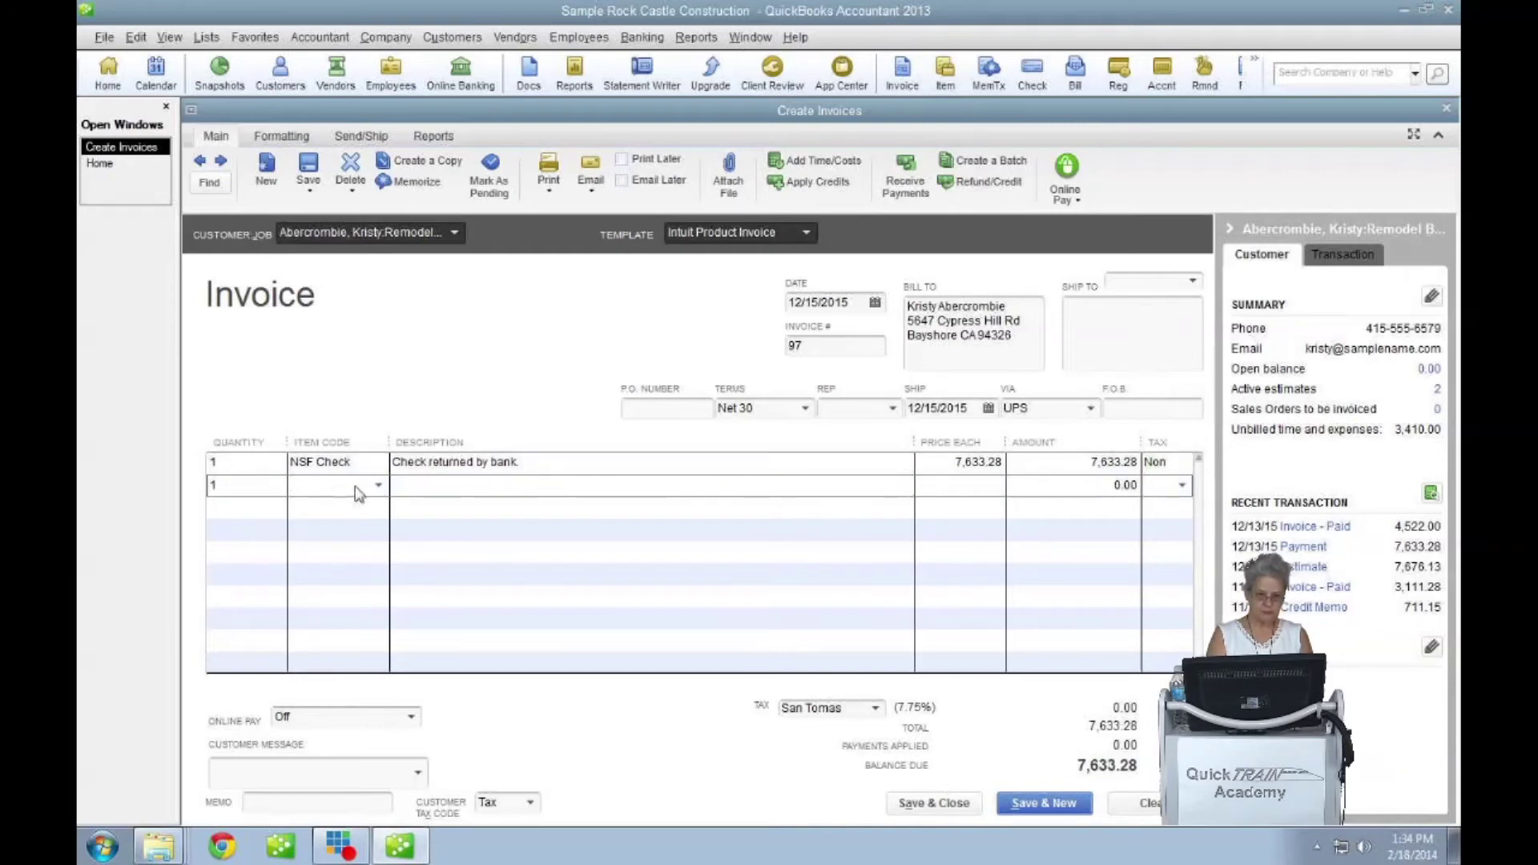
{"action": "left_click", "coordinate": [379, 485]}
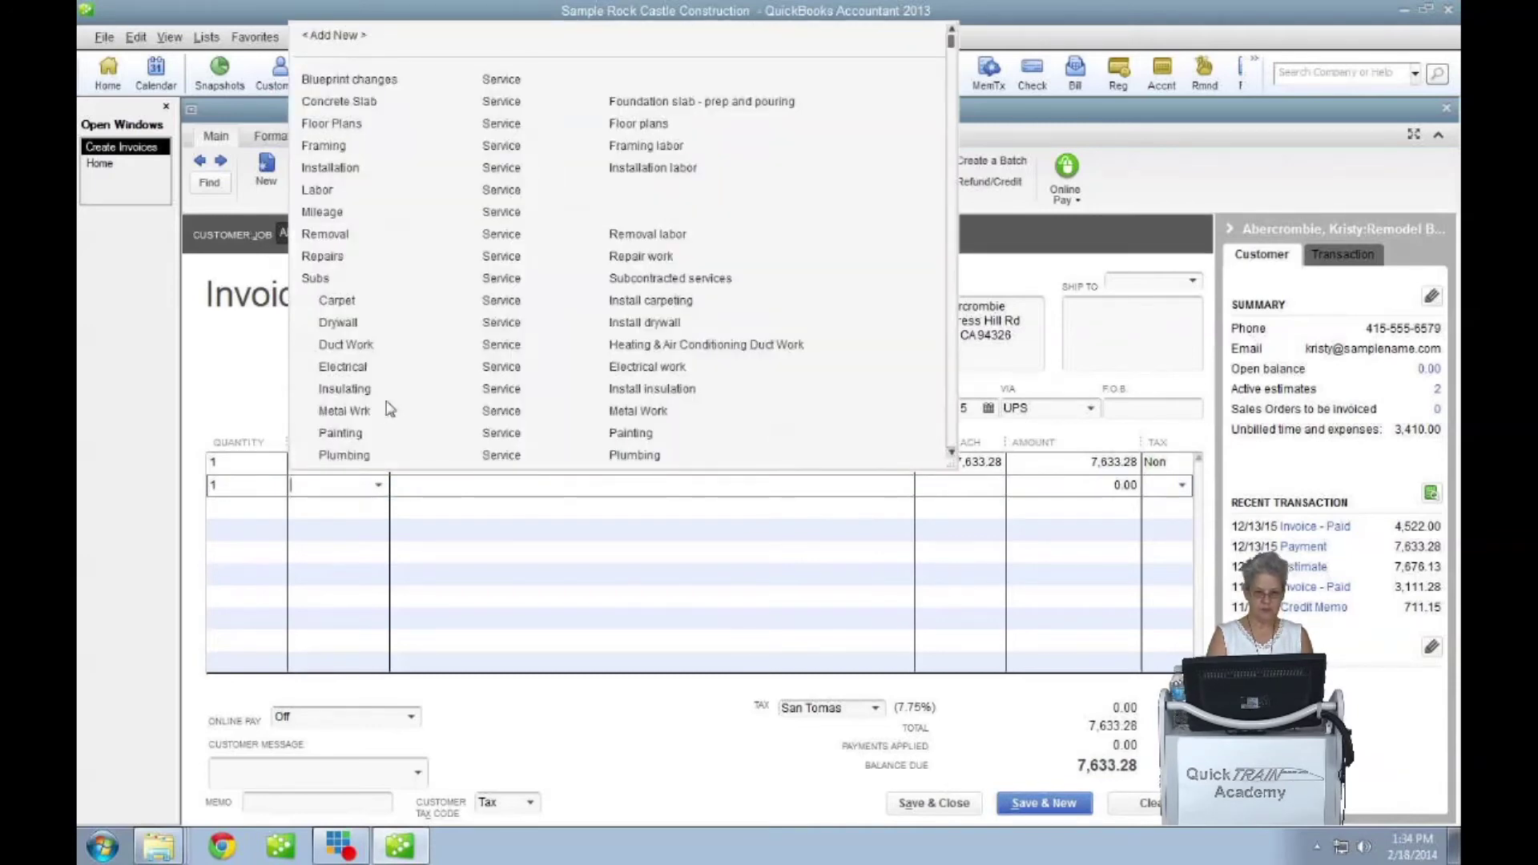
{"action": "scroll", "coordinate": [390, 409], "scroll_direction": "down", "scroll_amount": 15}
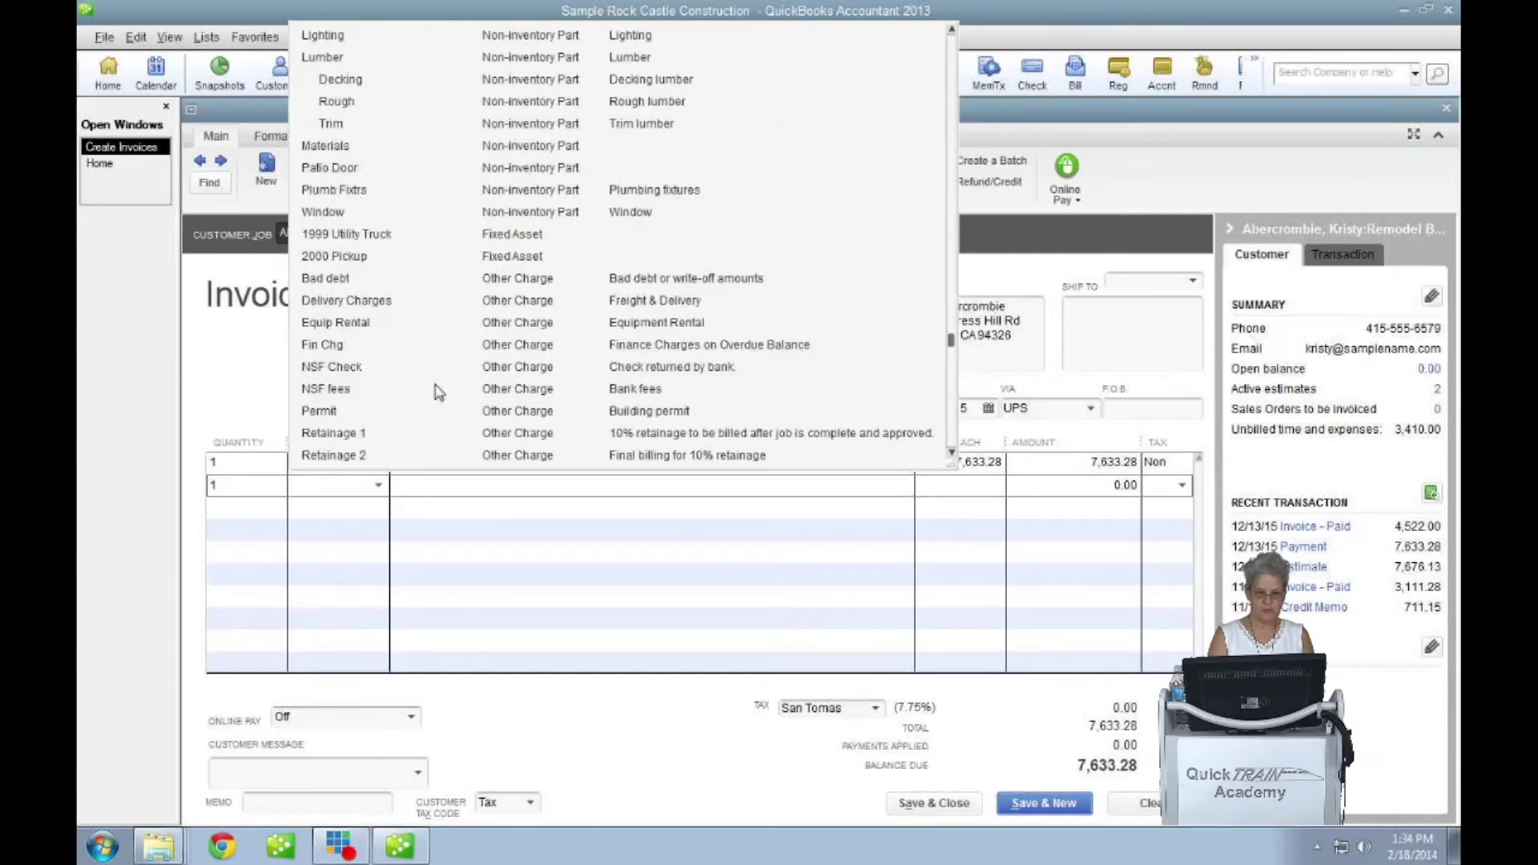
{"action": "scroll", "coordinate": [439, 393], "scroll_direction": "down", "scroll_amount": 1}
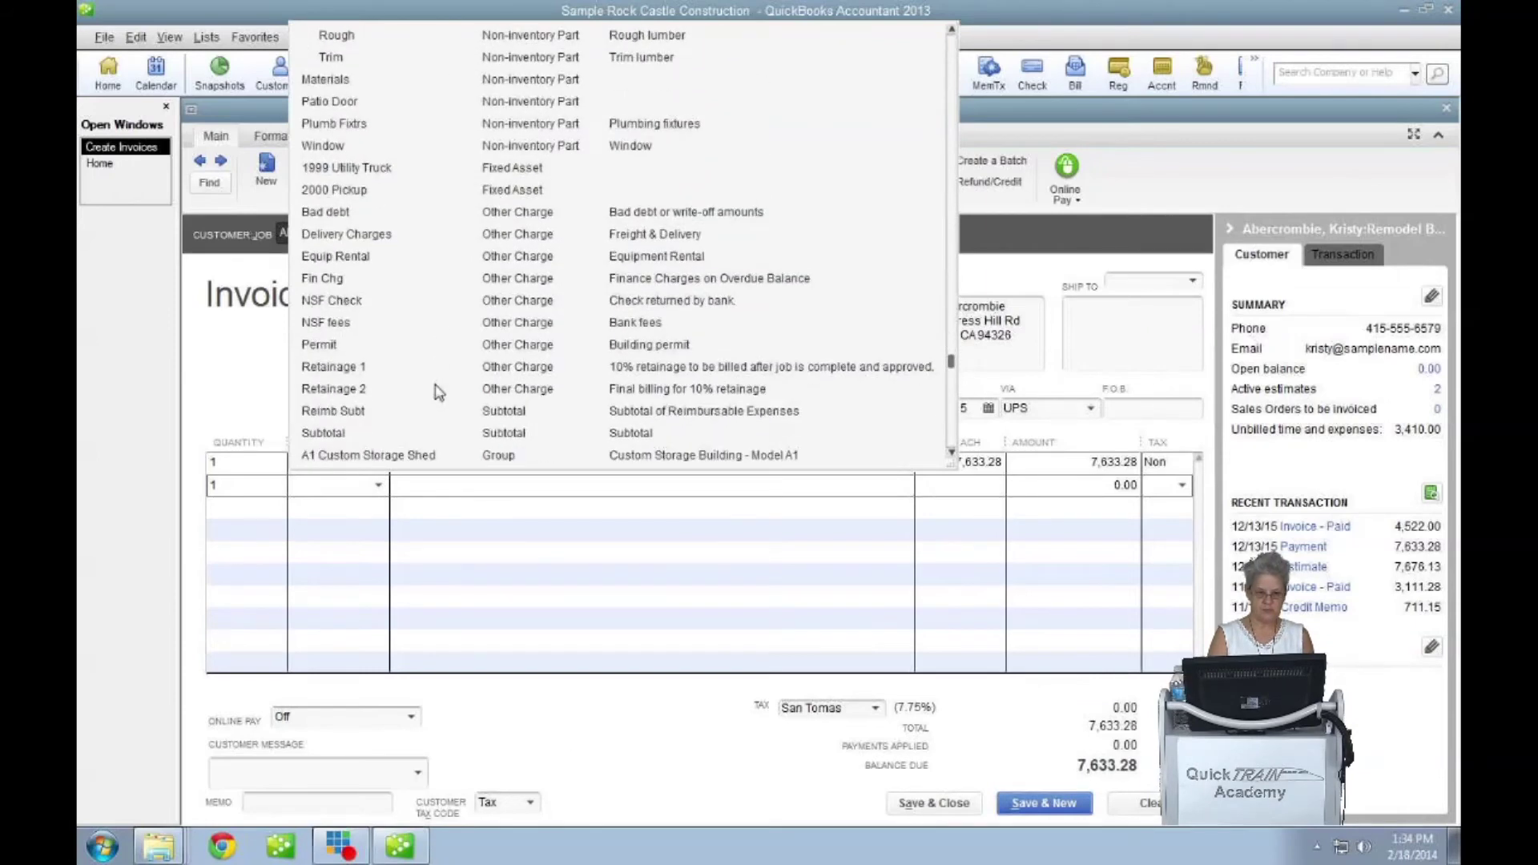
{"action": "left_click", "coordinate": [347, 323]}
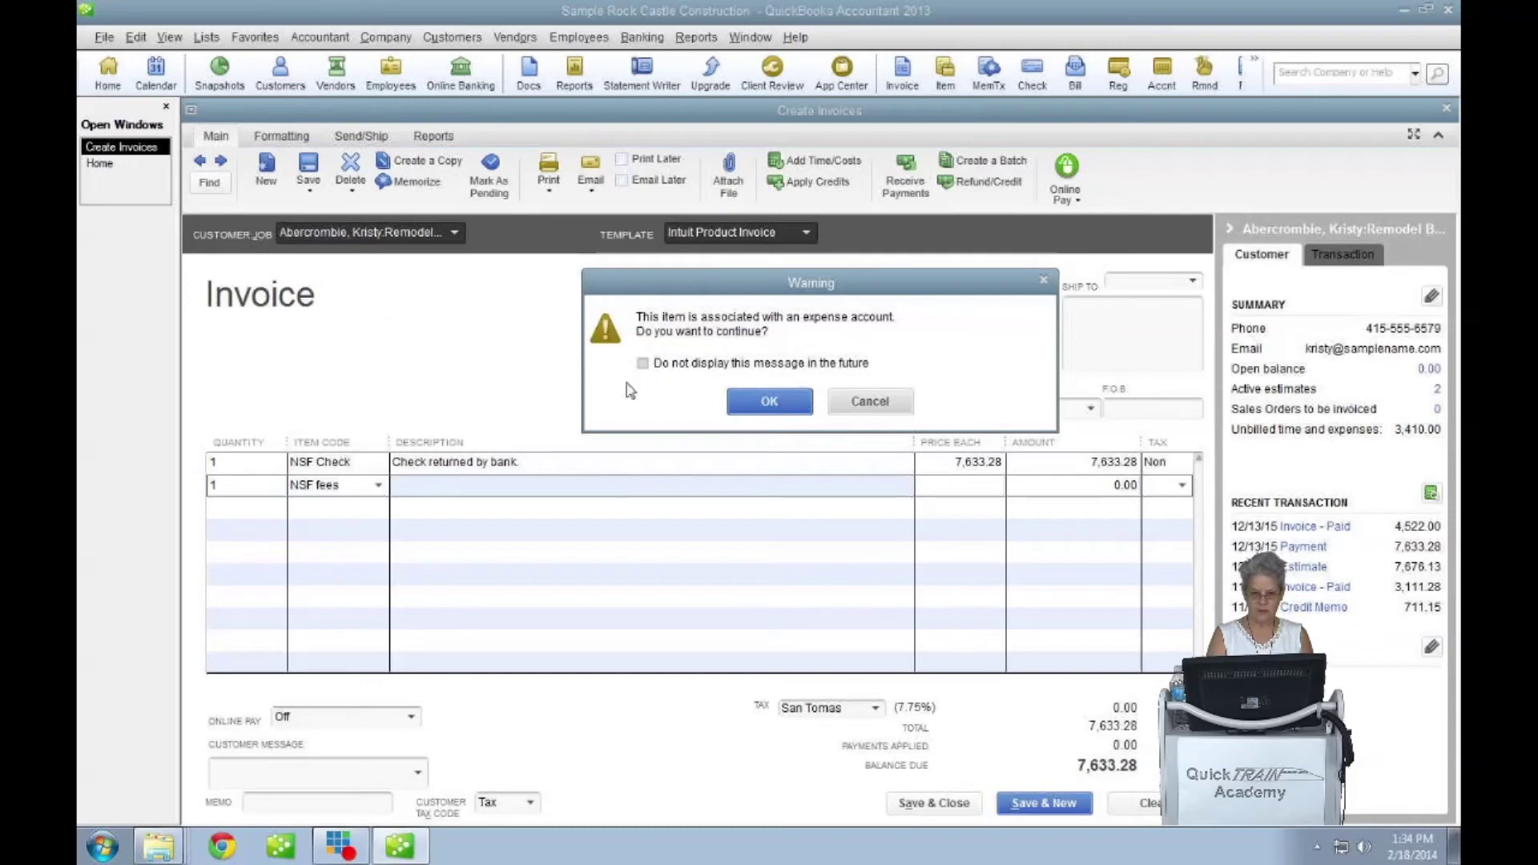
{"action": "left_click", "coordinate": [752, 410]}
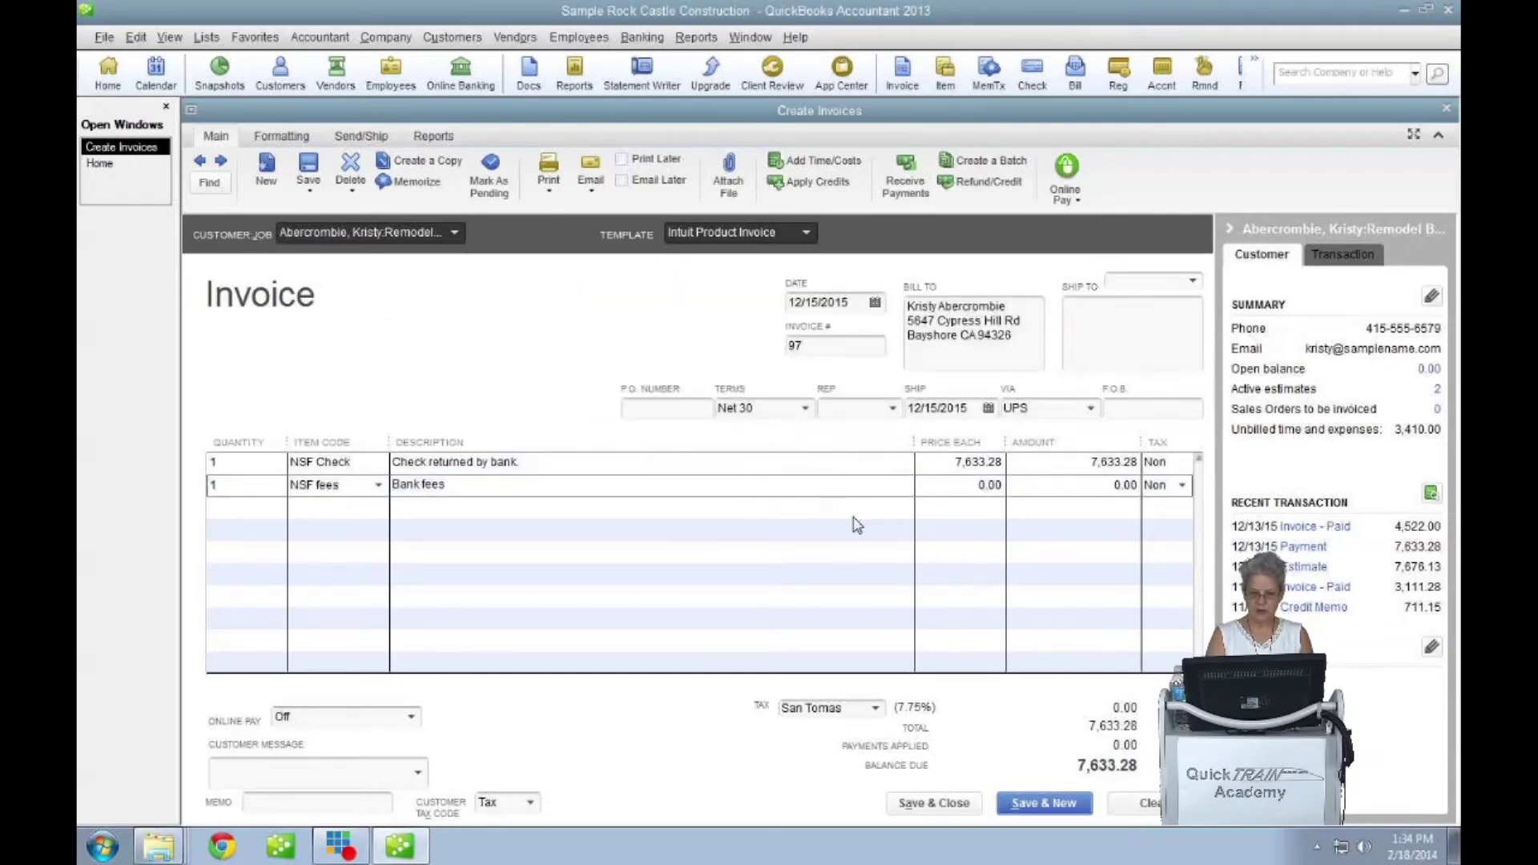
{"action": "key", "text": "Tab"}
{"action": "key", "text": "Tab"}
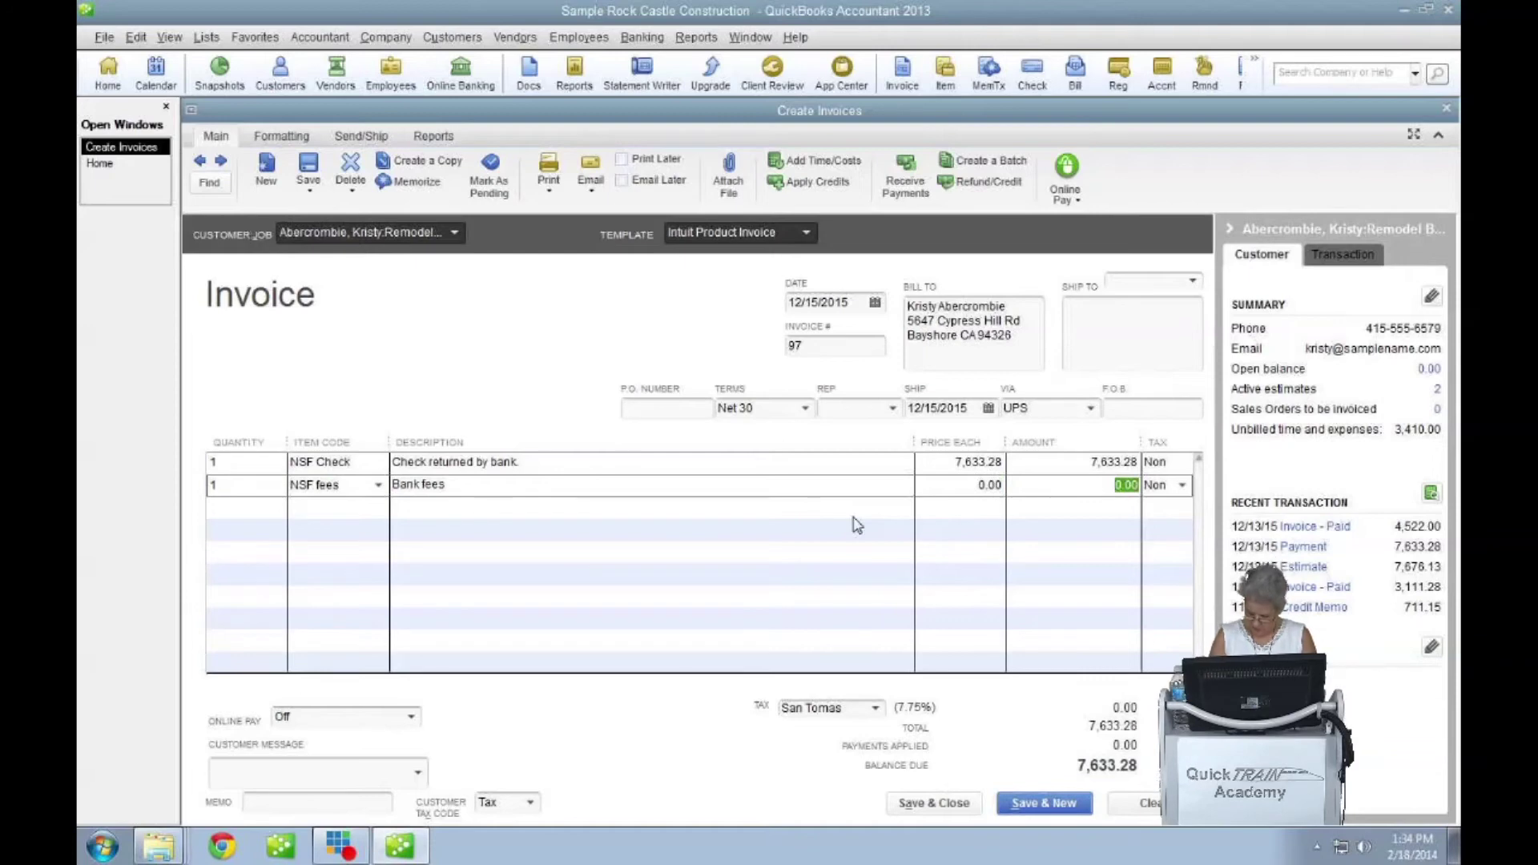
{"action": "type", "text": "40"}
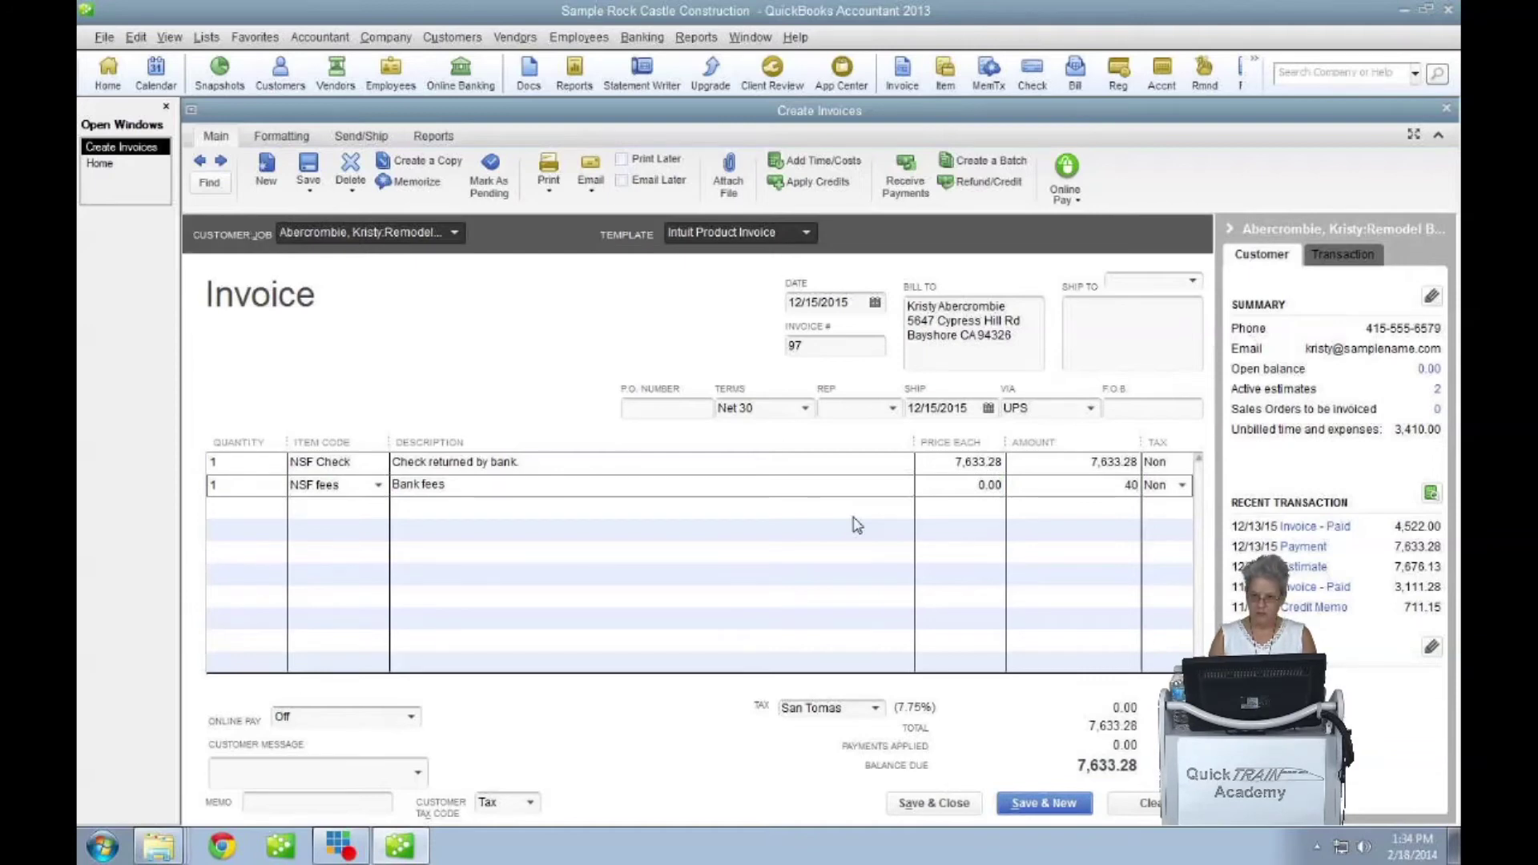
{"action": "type", "text": "."}
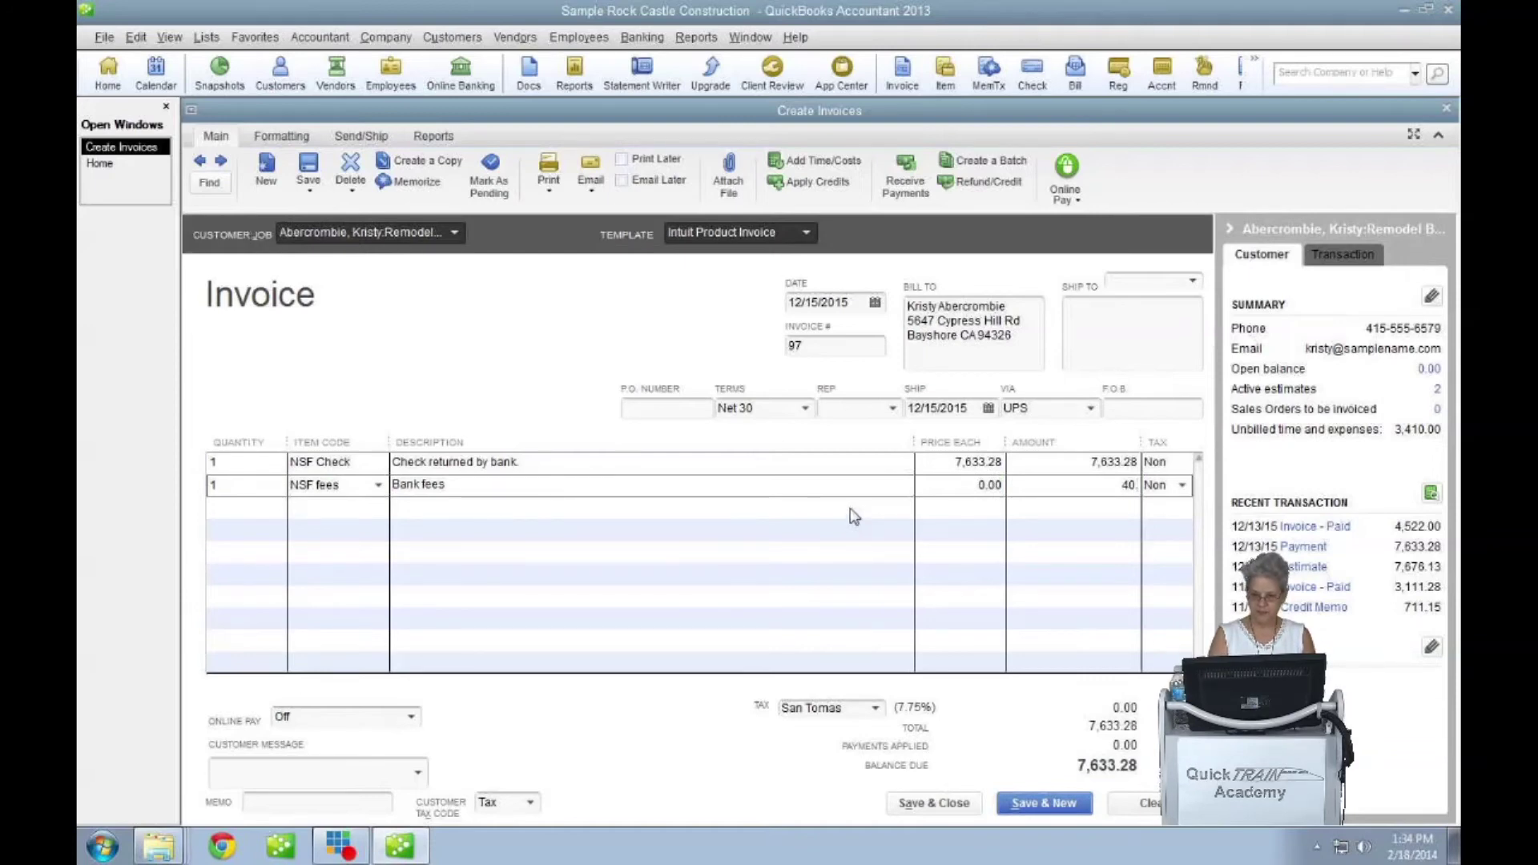
{"action": "key", "text": "Tab"}
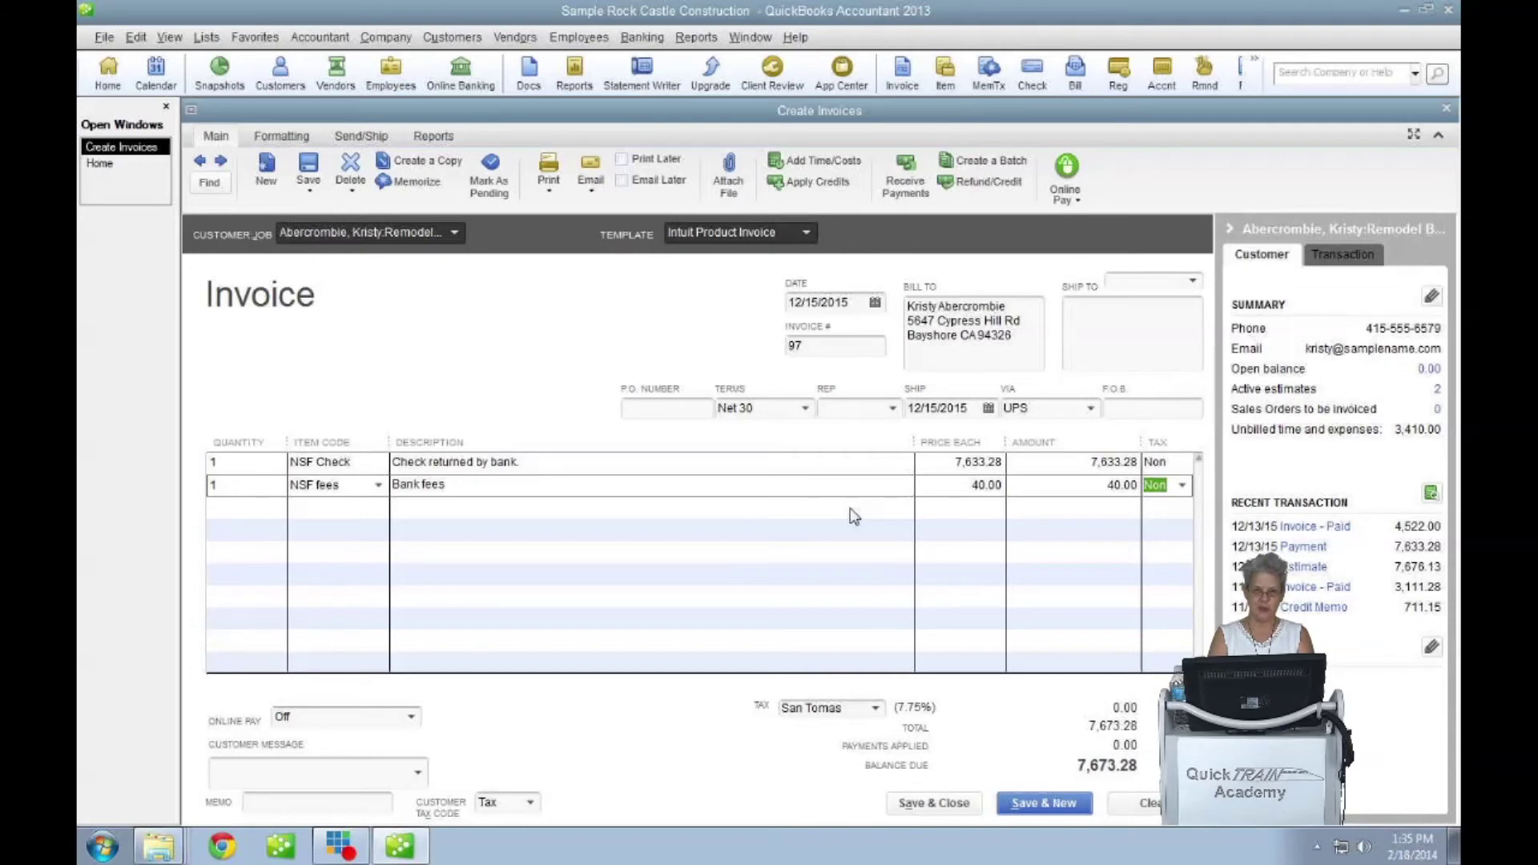
Save the invoice past the credit-limit warning, then open the Checking register
{"action": "left_click", "coordinate": [951, 805]}
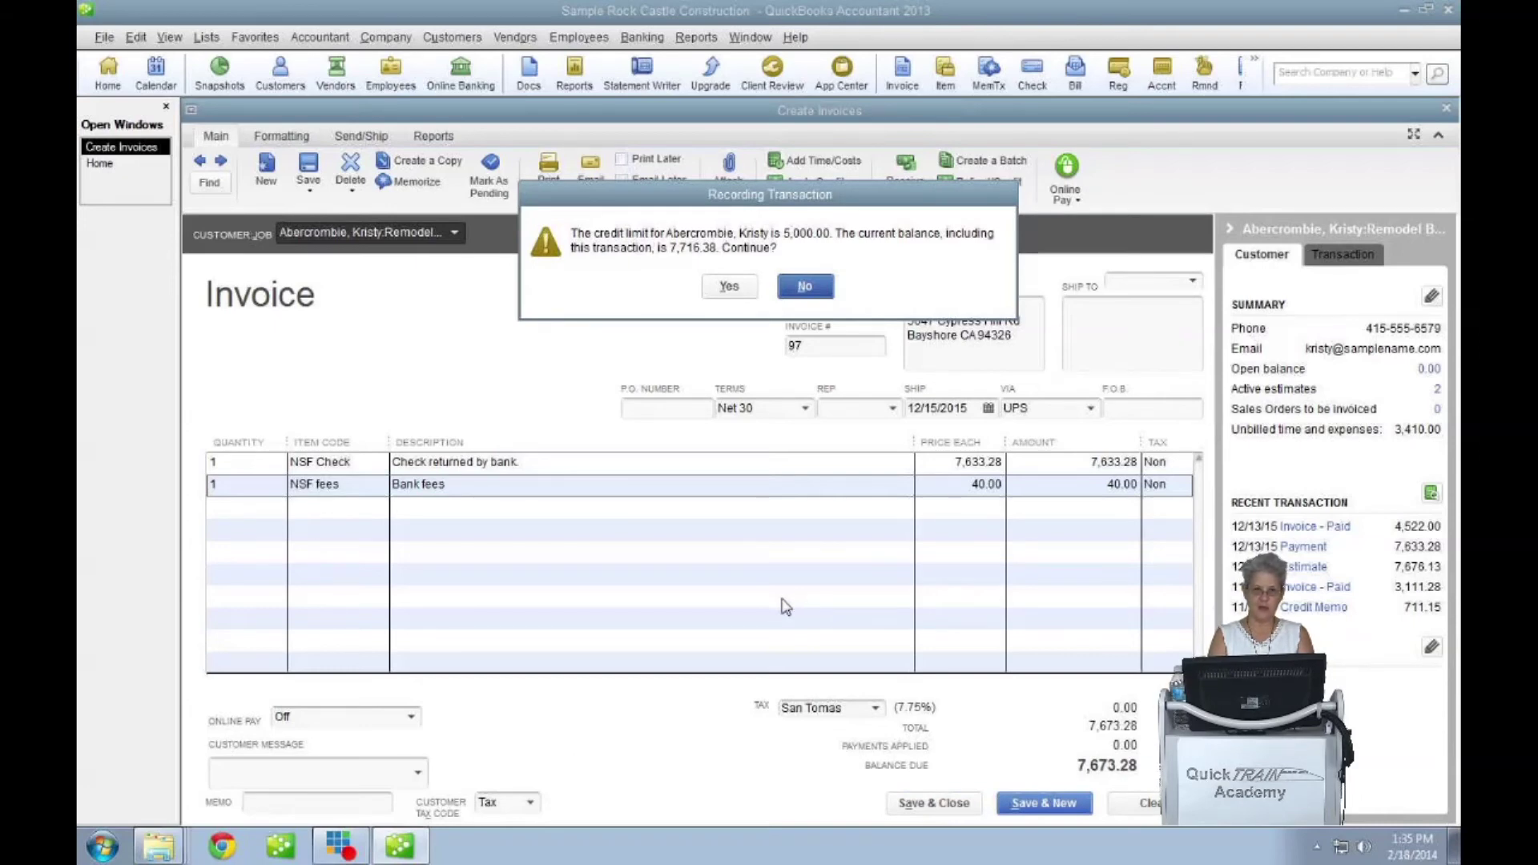
{"action": "left_click", "coordinate": [729, 287]}
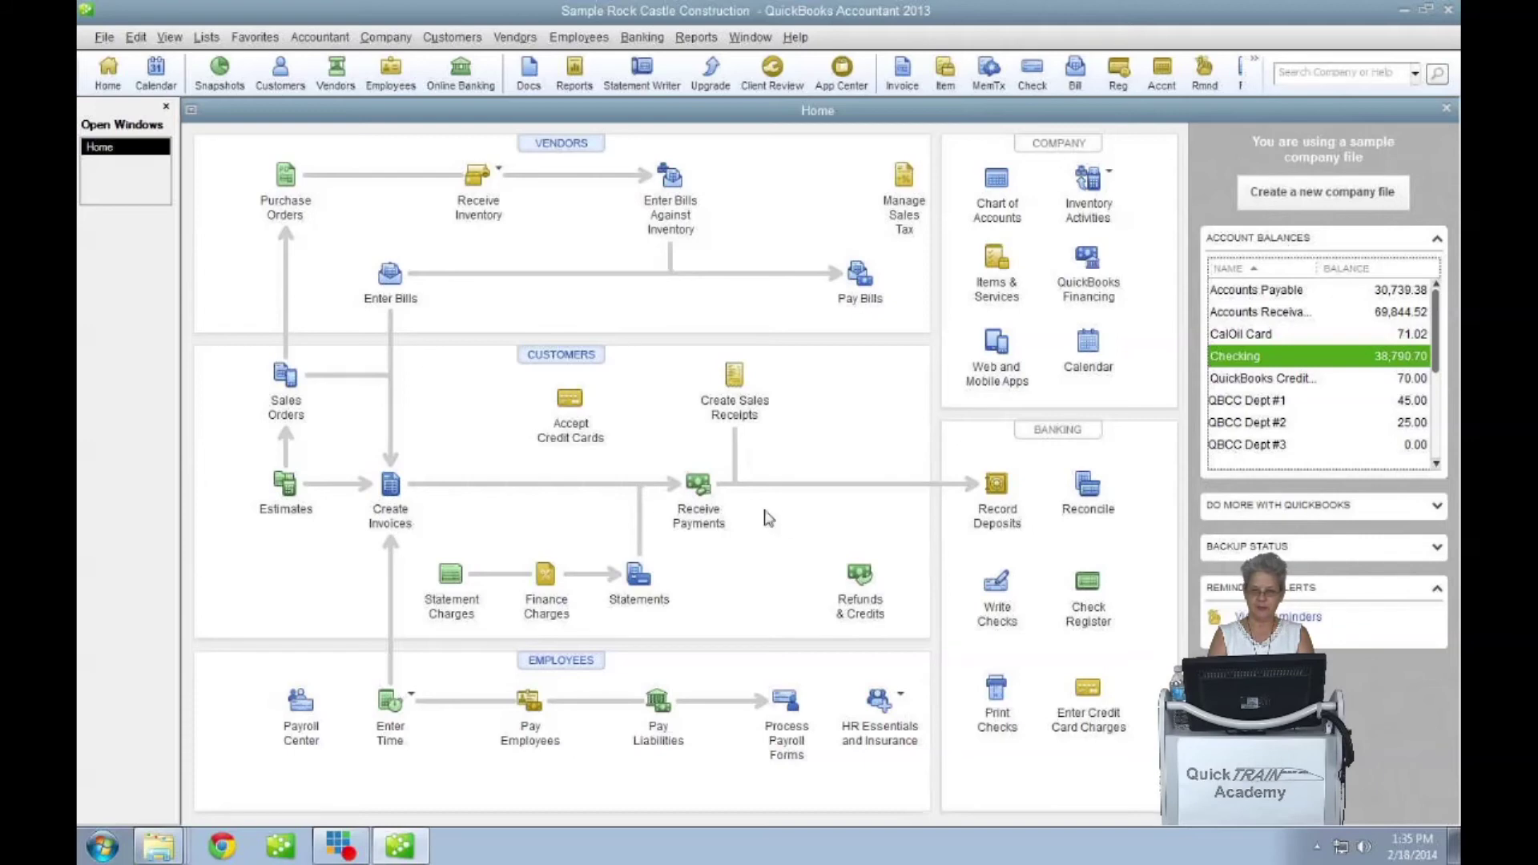
{"action": "double_click", "coordinate": [1226, 357]}
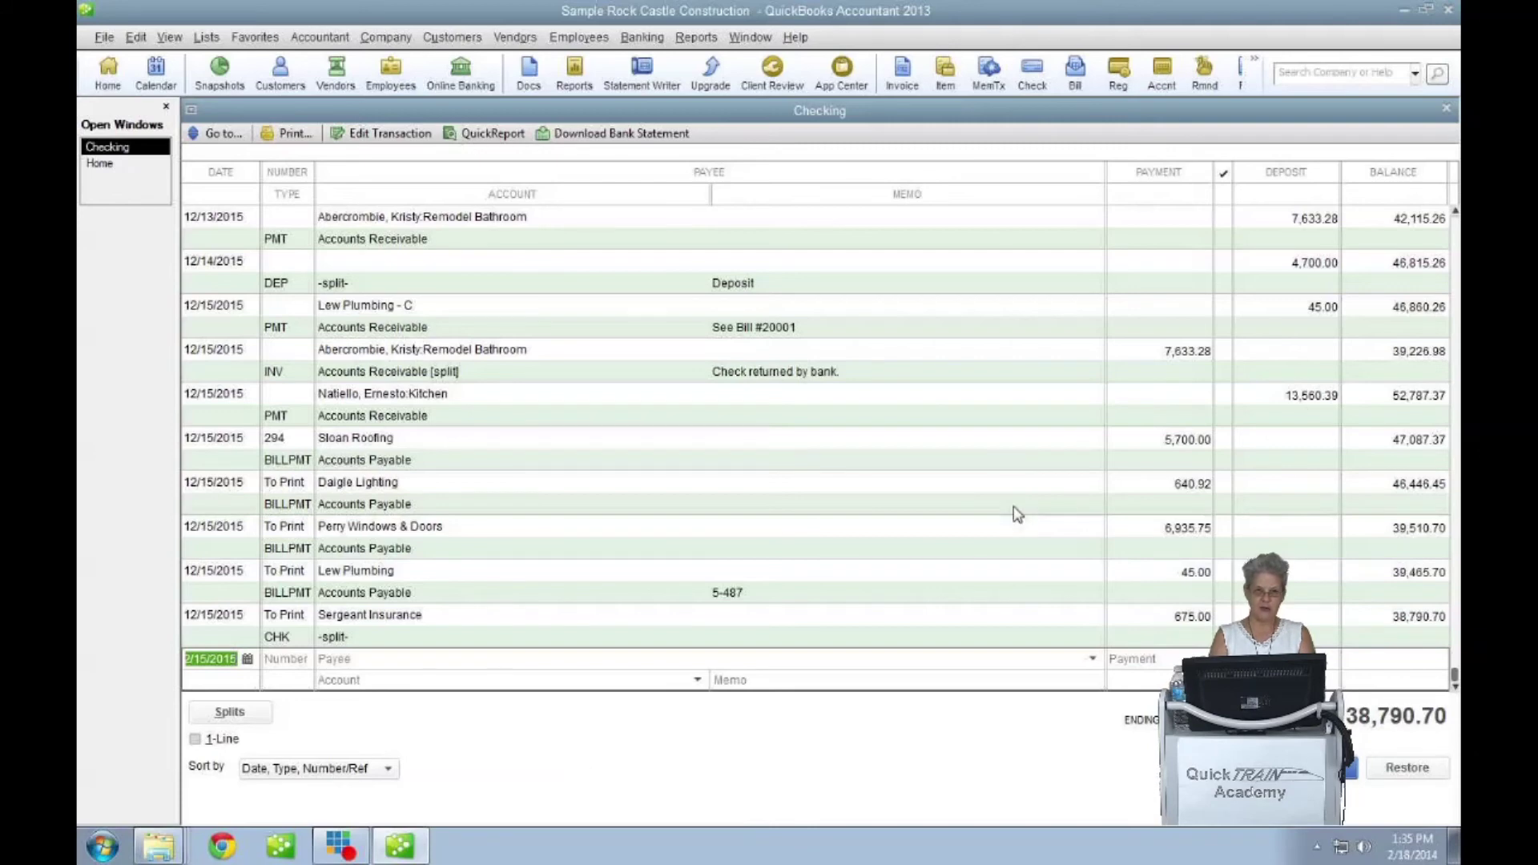
Start a new register entry numbered Debit with a blank payee and a 25.00 payment
{"action": "left_click", "coordinate": [284, 664]}
{"action": "type", "text": "300"}
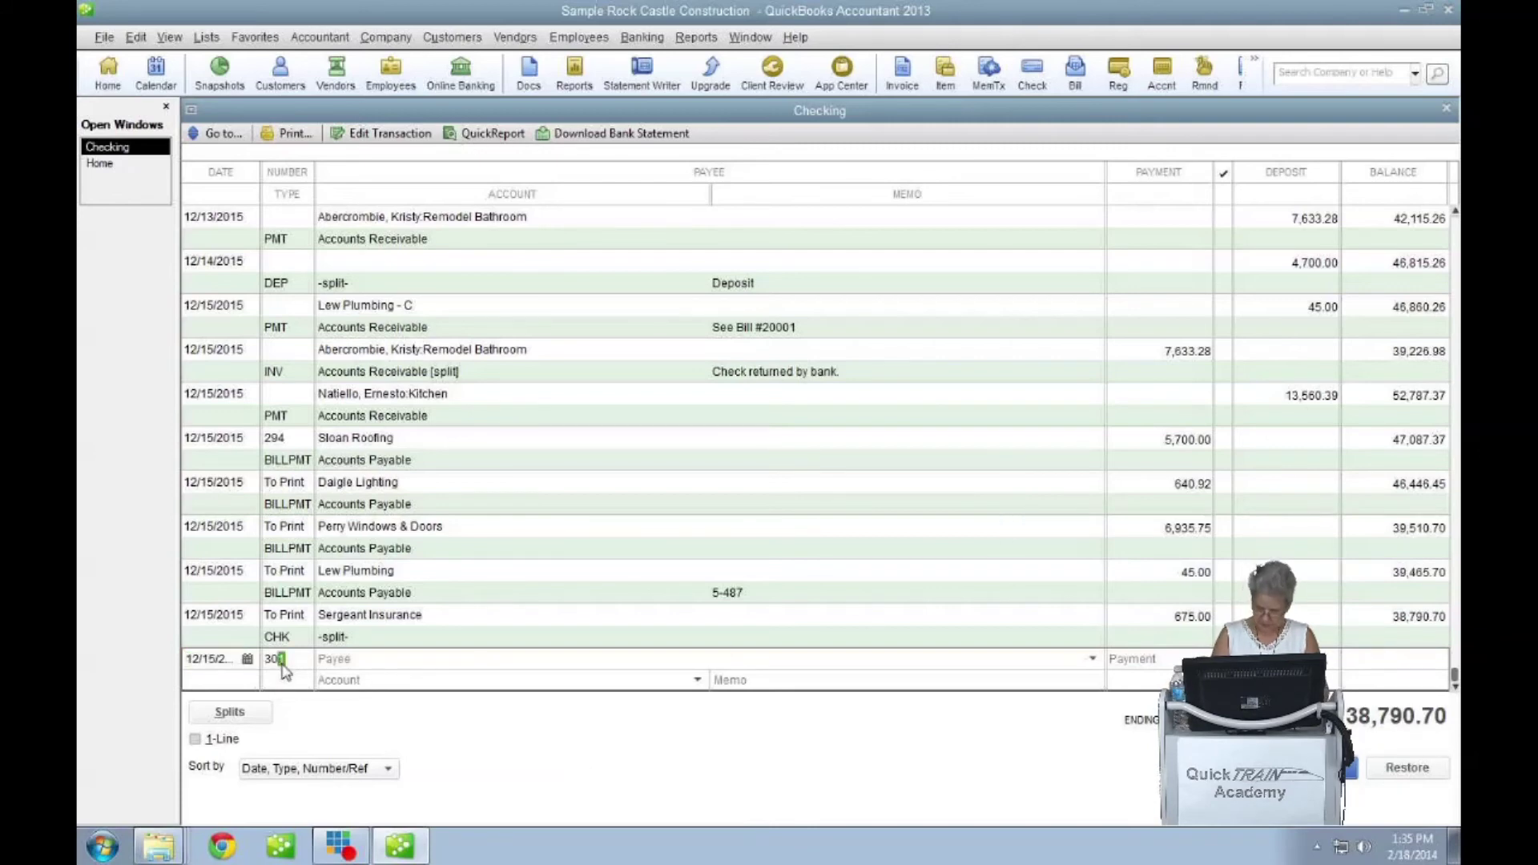
{"action": "key", "text": "plus"}
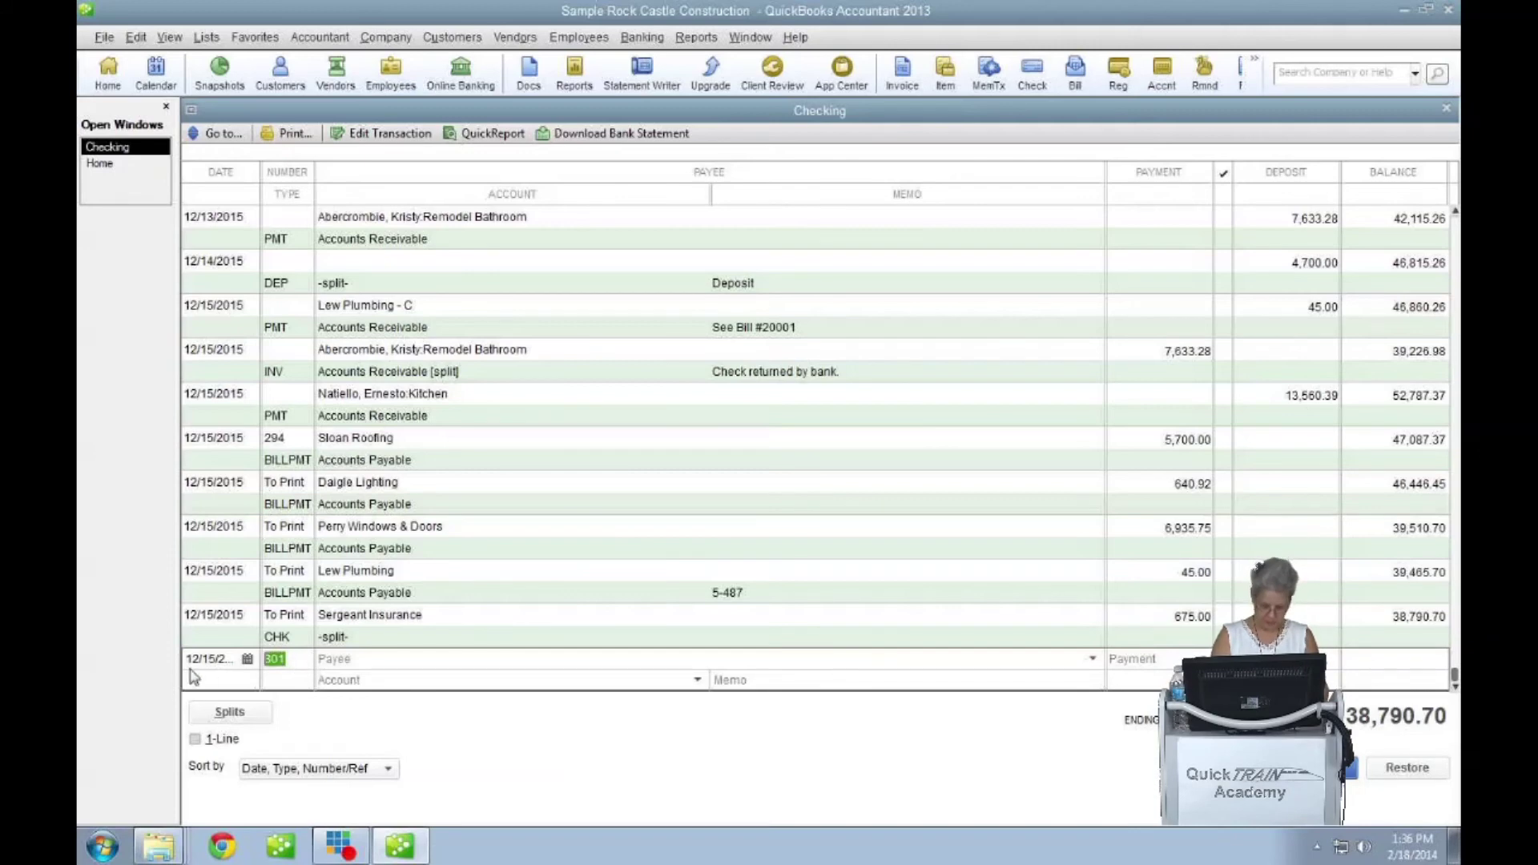
{"action": "type", "text": "Debit"}
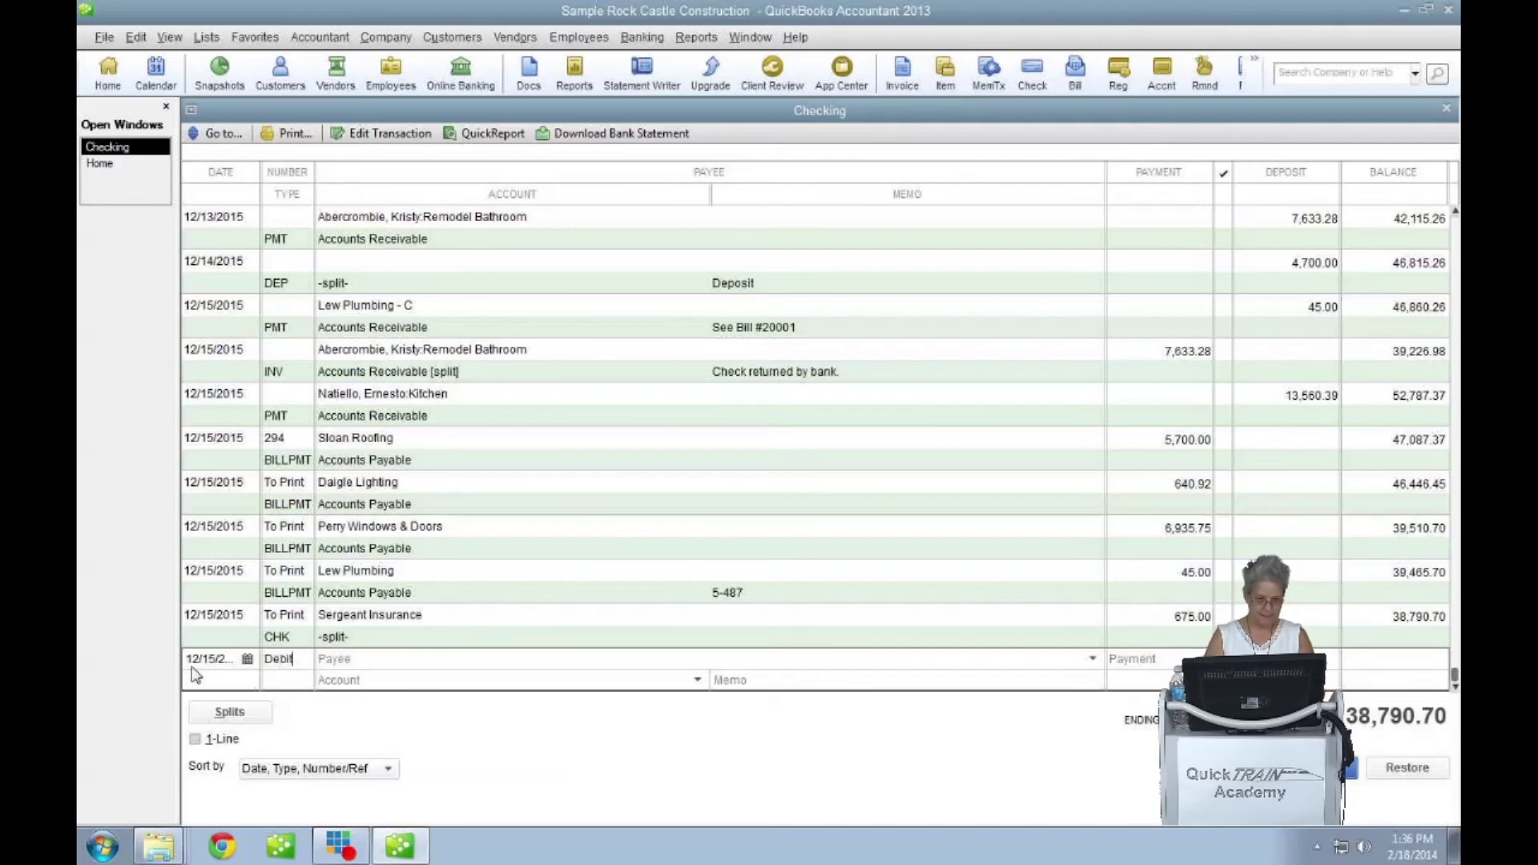
{"action": "key", "text": "Tab"}
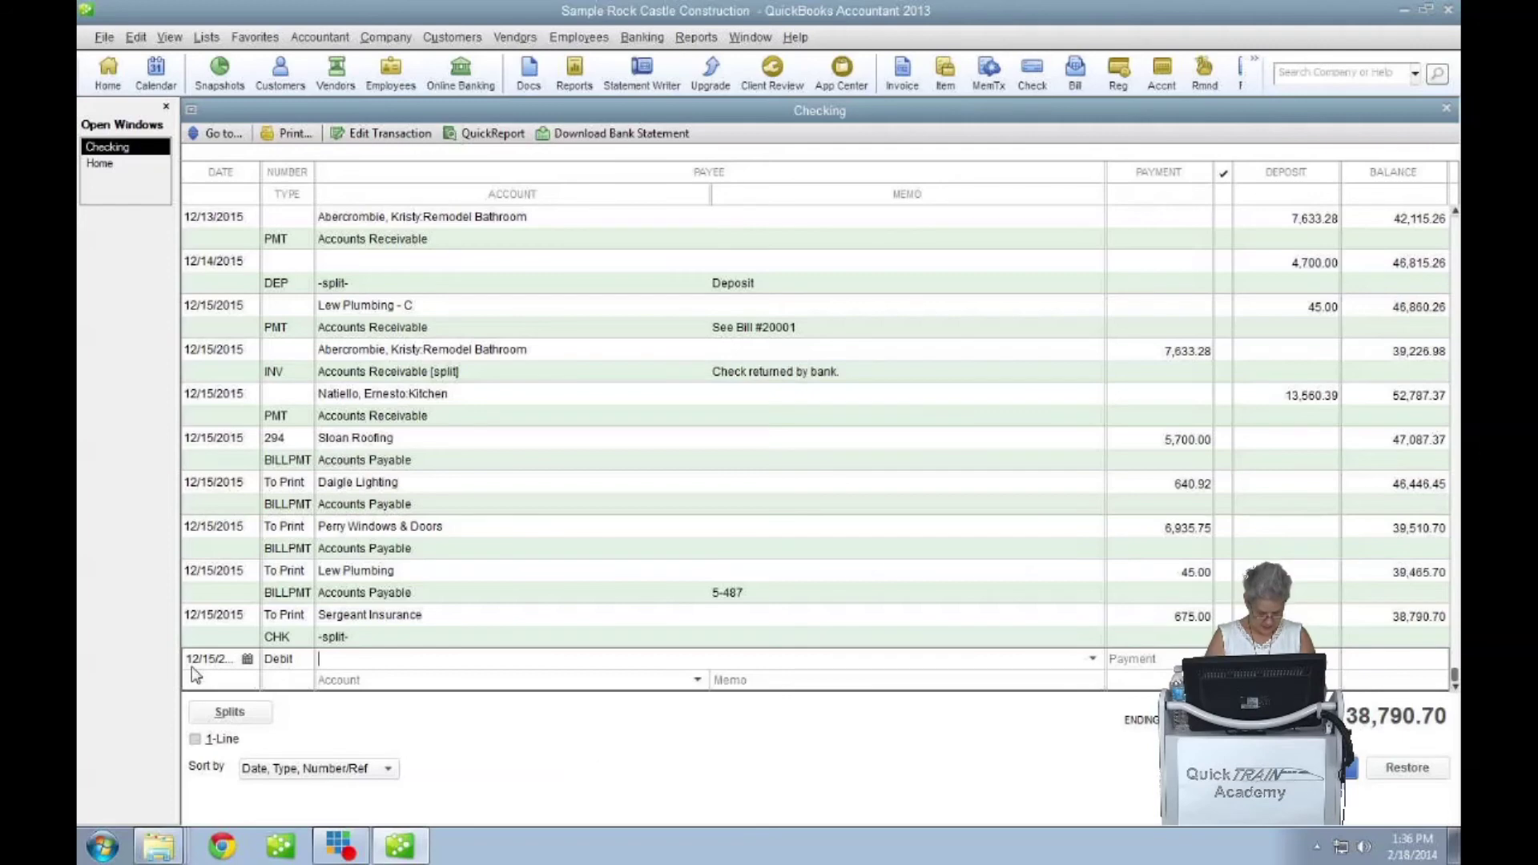
{"action": "type", "text": "ste"}
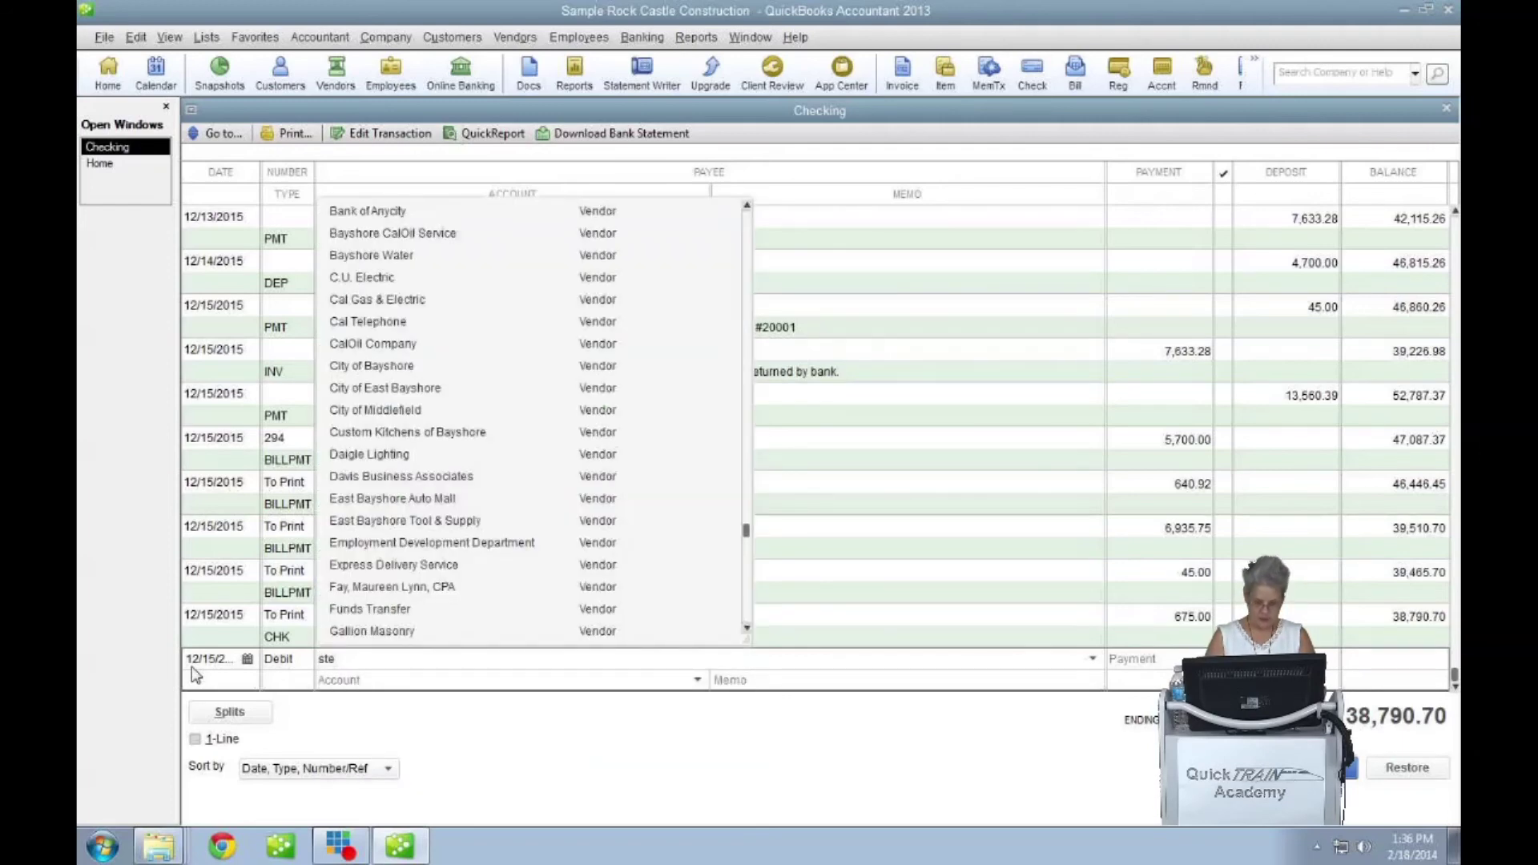
{"action": "key", "text": "BackSpace"}
{"action": "type", "text": "a"}
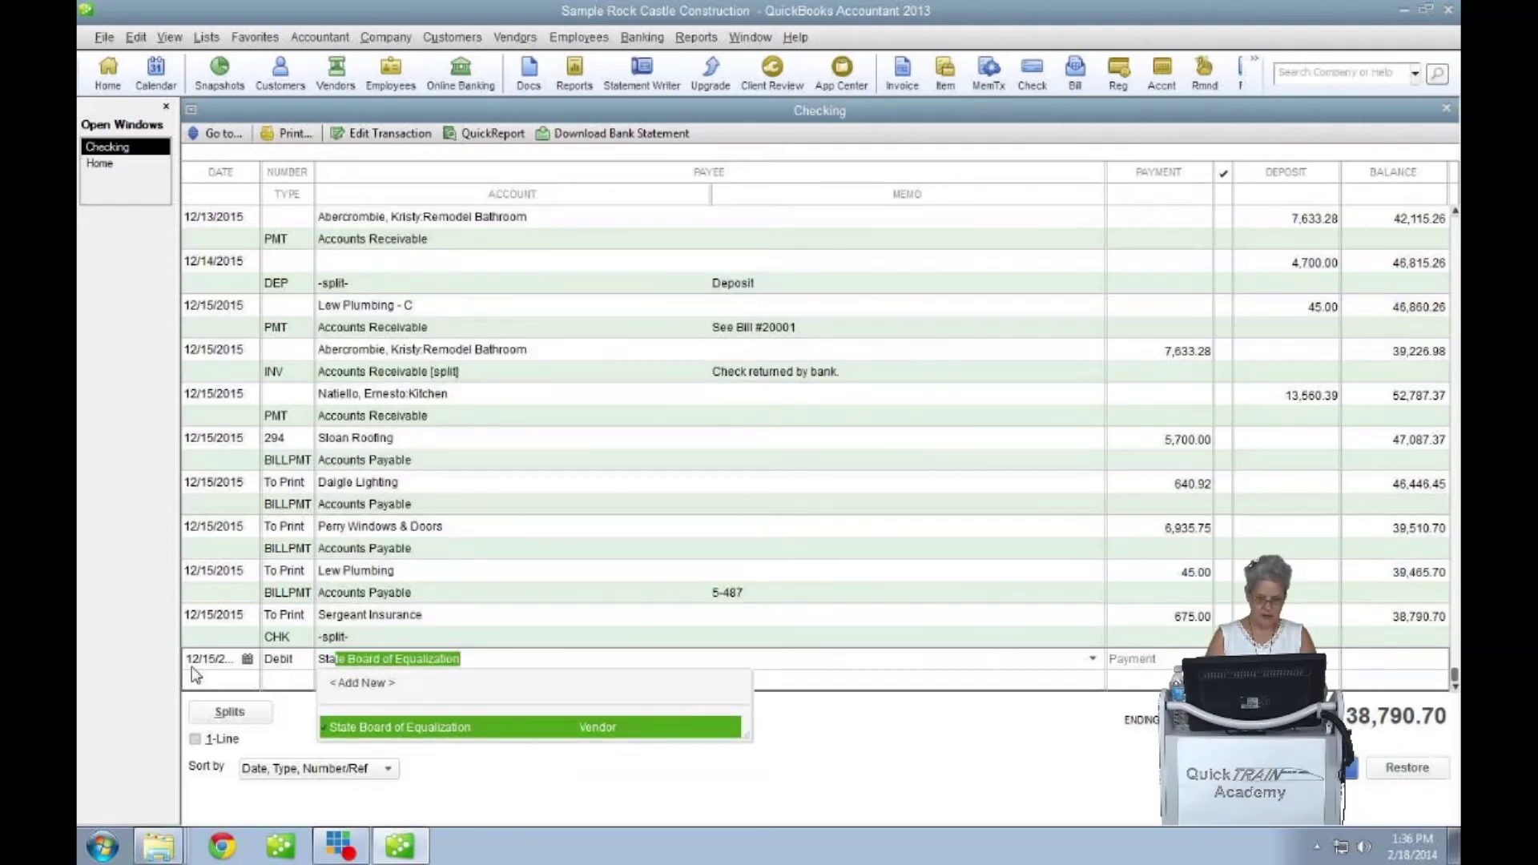
{"action": "key", "text": "BackSpace"}
{"action": "key", "text": "BackSpace"}
{"action": "key", "text": "BackSpace"}
{"action": "key", "text": "BackSpace"}
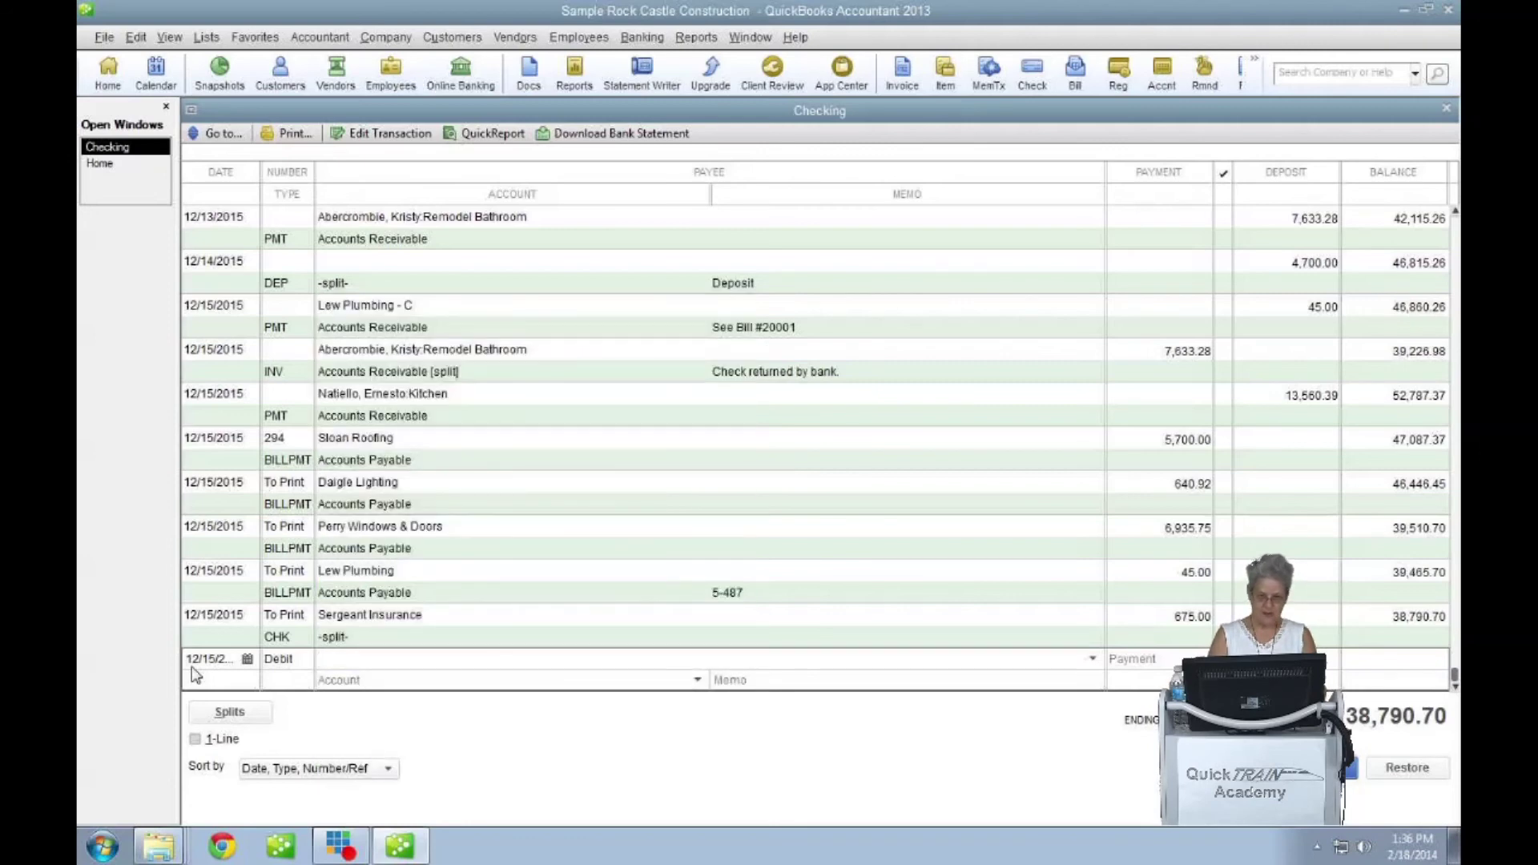
{"action": "key", "text": "Tab"}
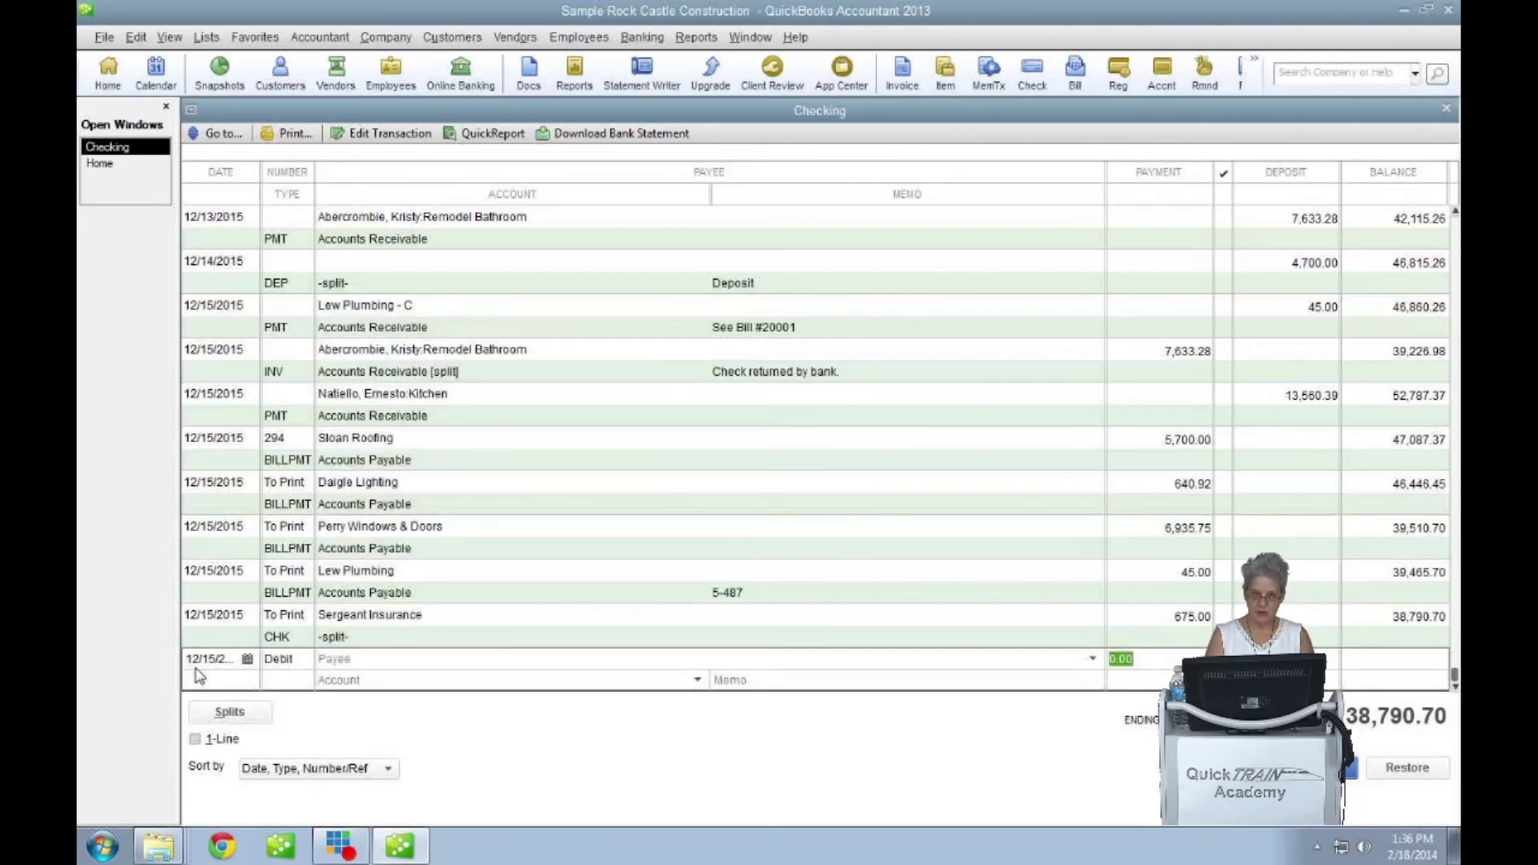
{"action": "type", "text": "2"}
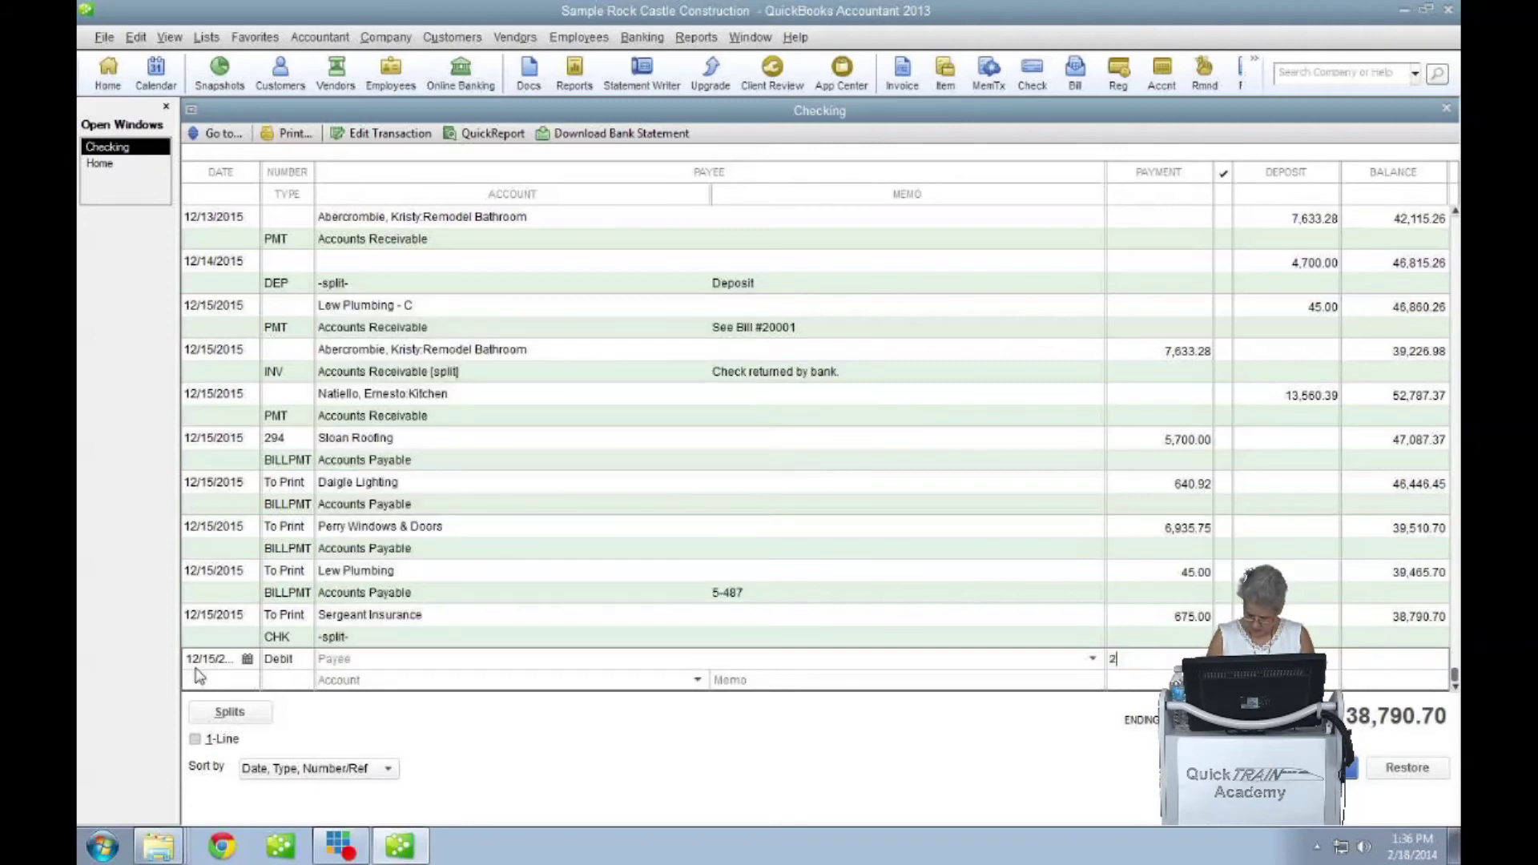
{"action": "type", "text": "5."}
{"action": "key", "text": "Tab"}
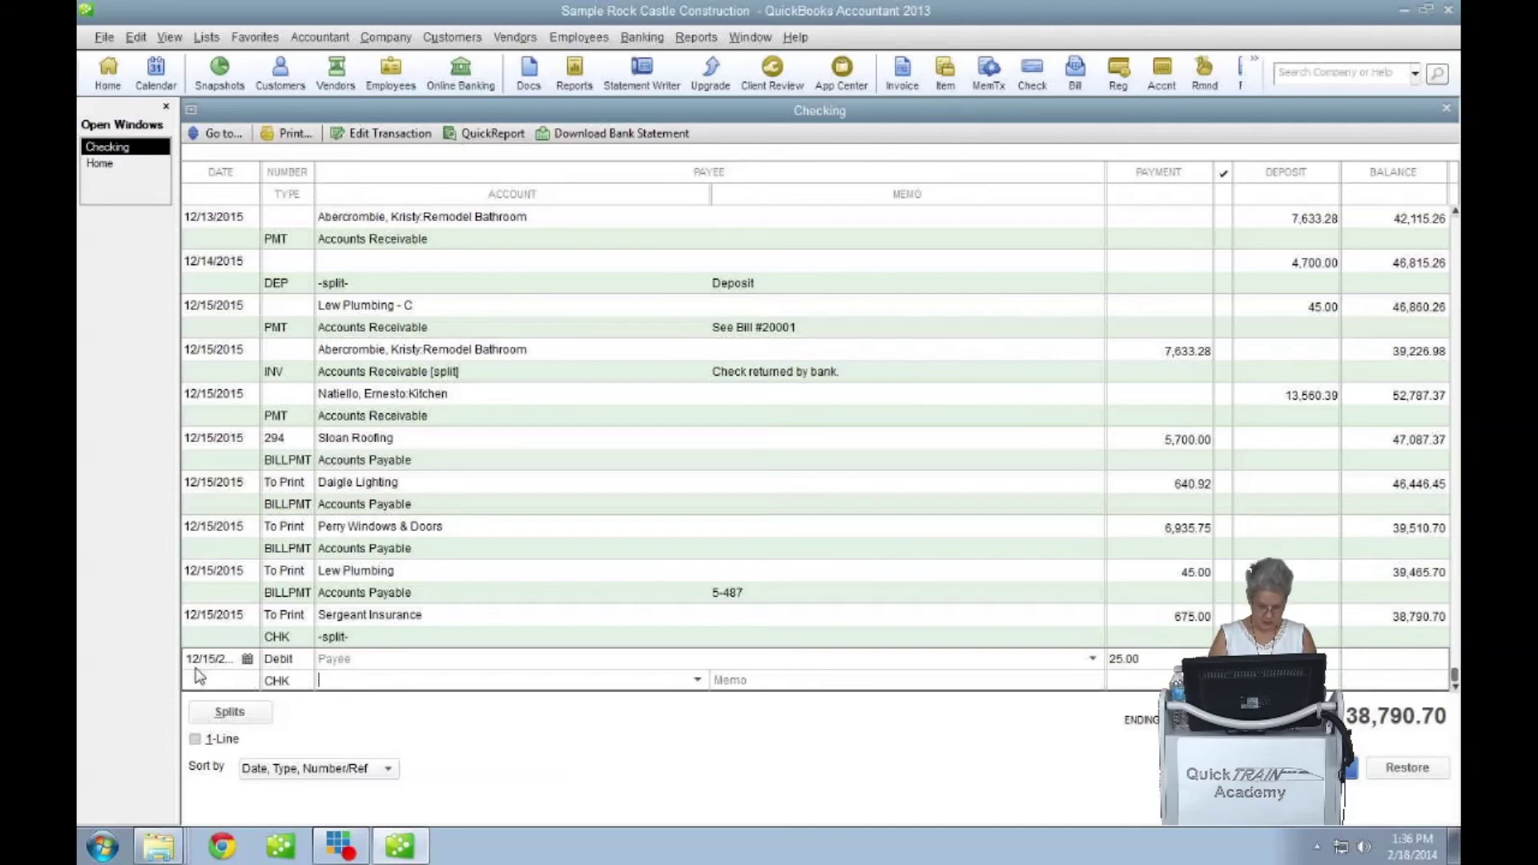
Charge it to Bank Service Charges with a memo citing the customer's returned $7,633.28 check
{"action": "type", "text": "Bank of Anycity Loan"}
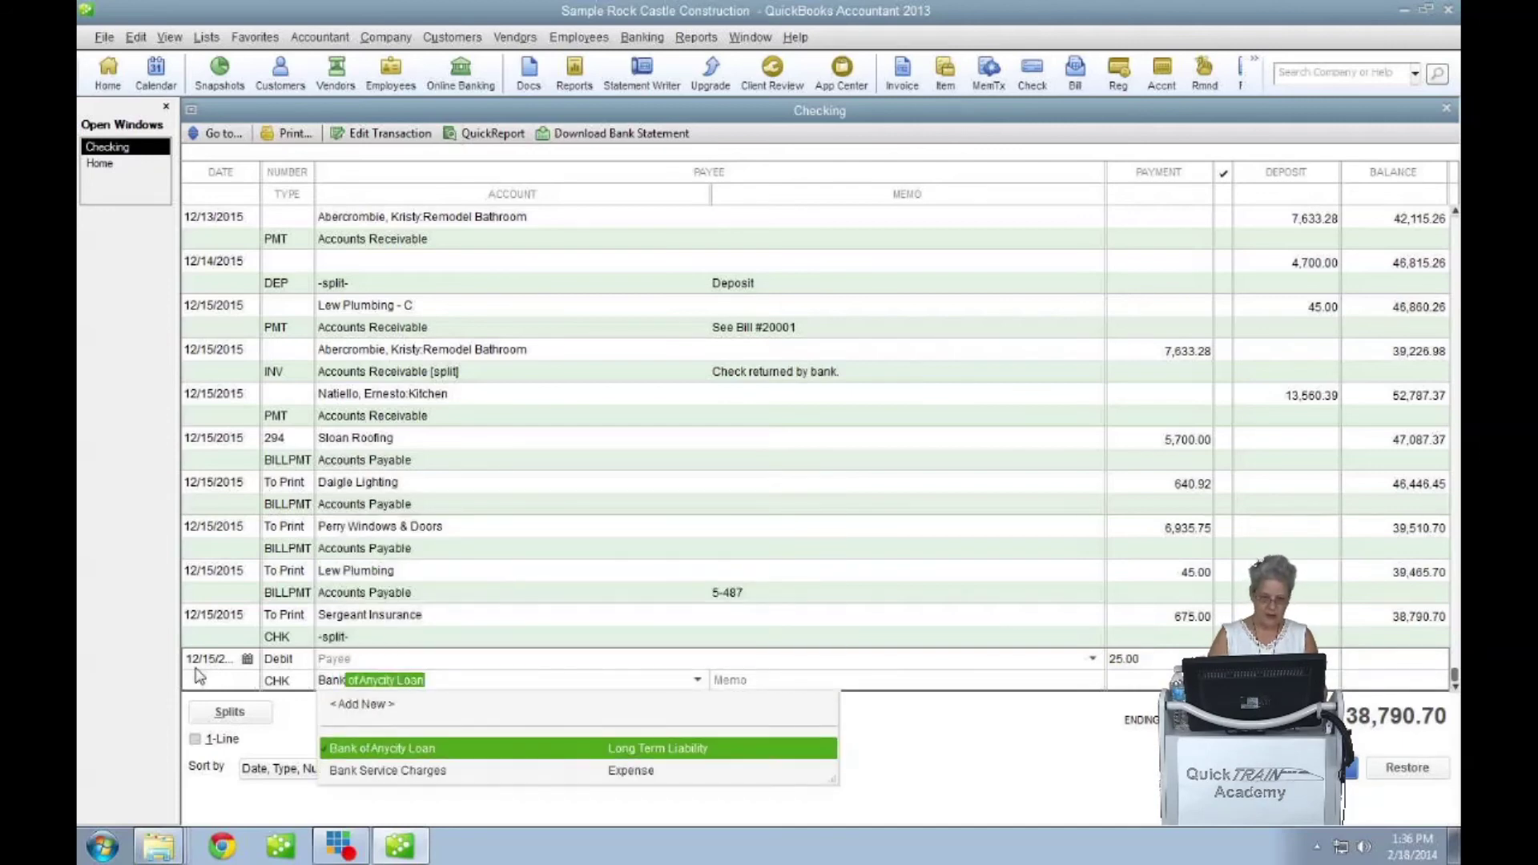
{"action": "key", "text": "Down"}
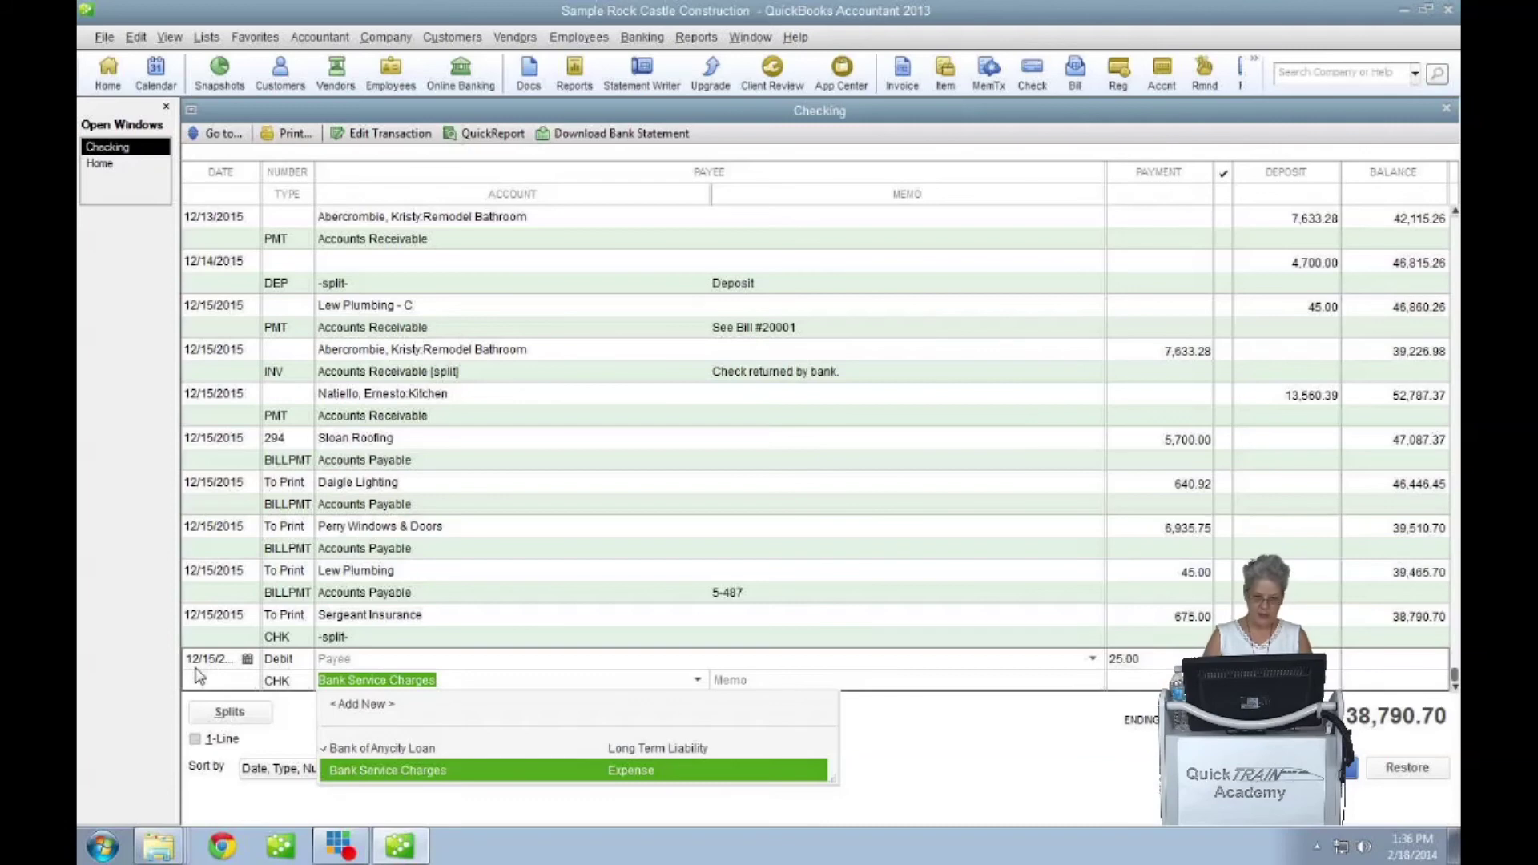
{"action": "key", "text": "Tab"}
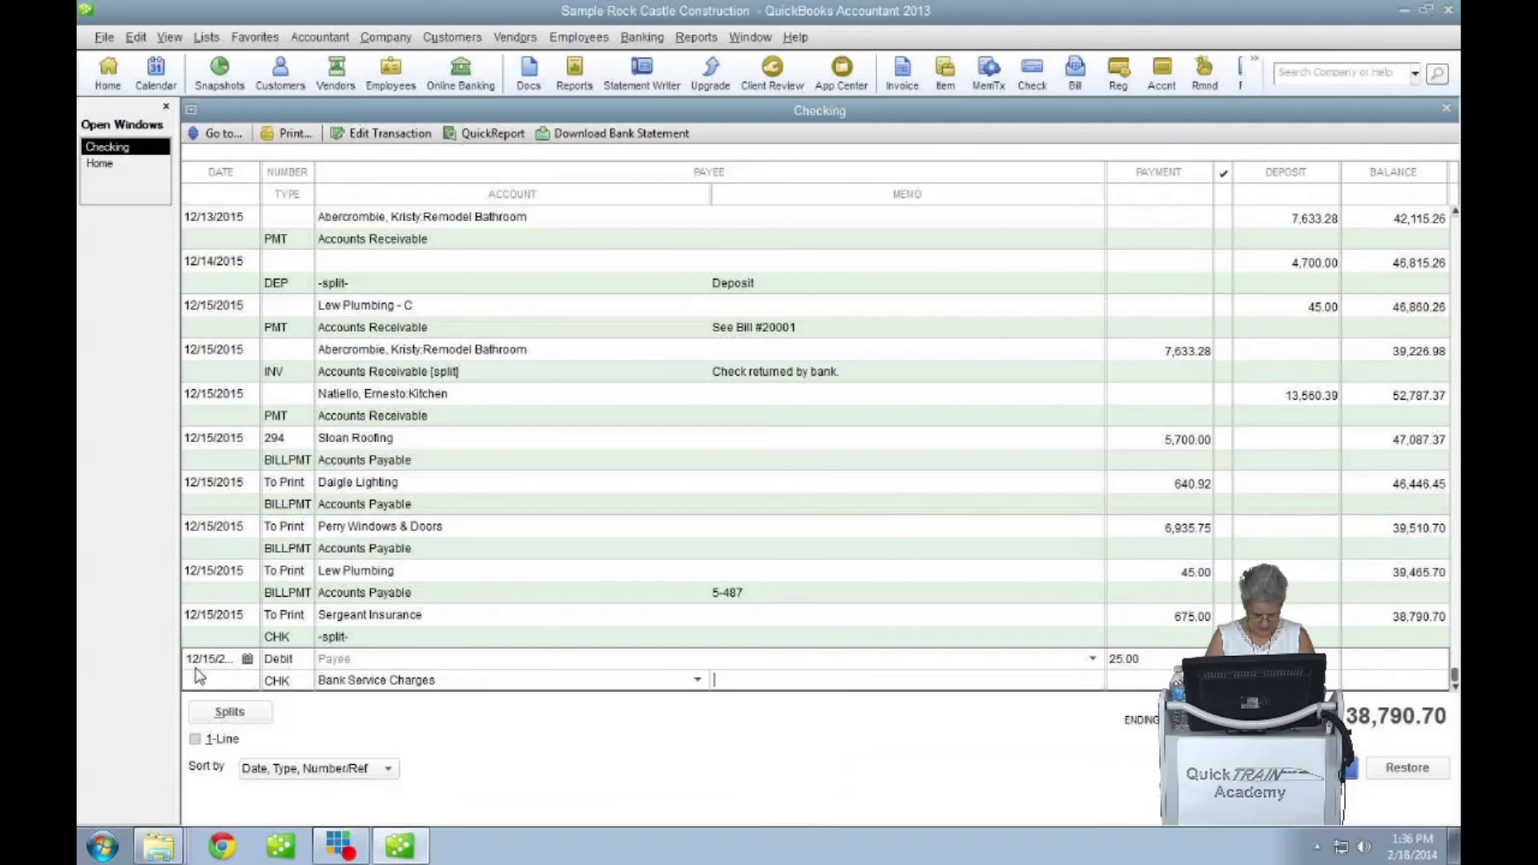
{"action": "type", "text": "Abercrob"}
{"action": "type", "text": "mbie"}
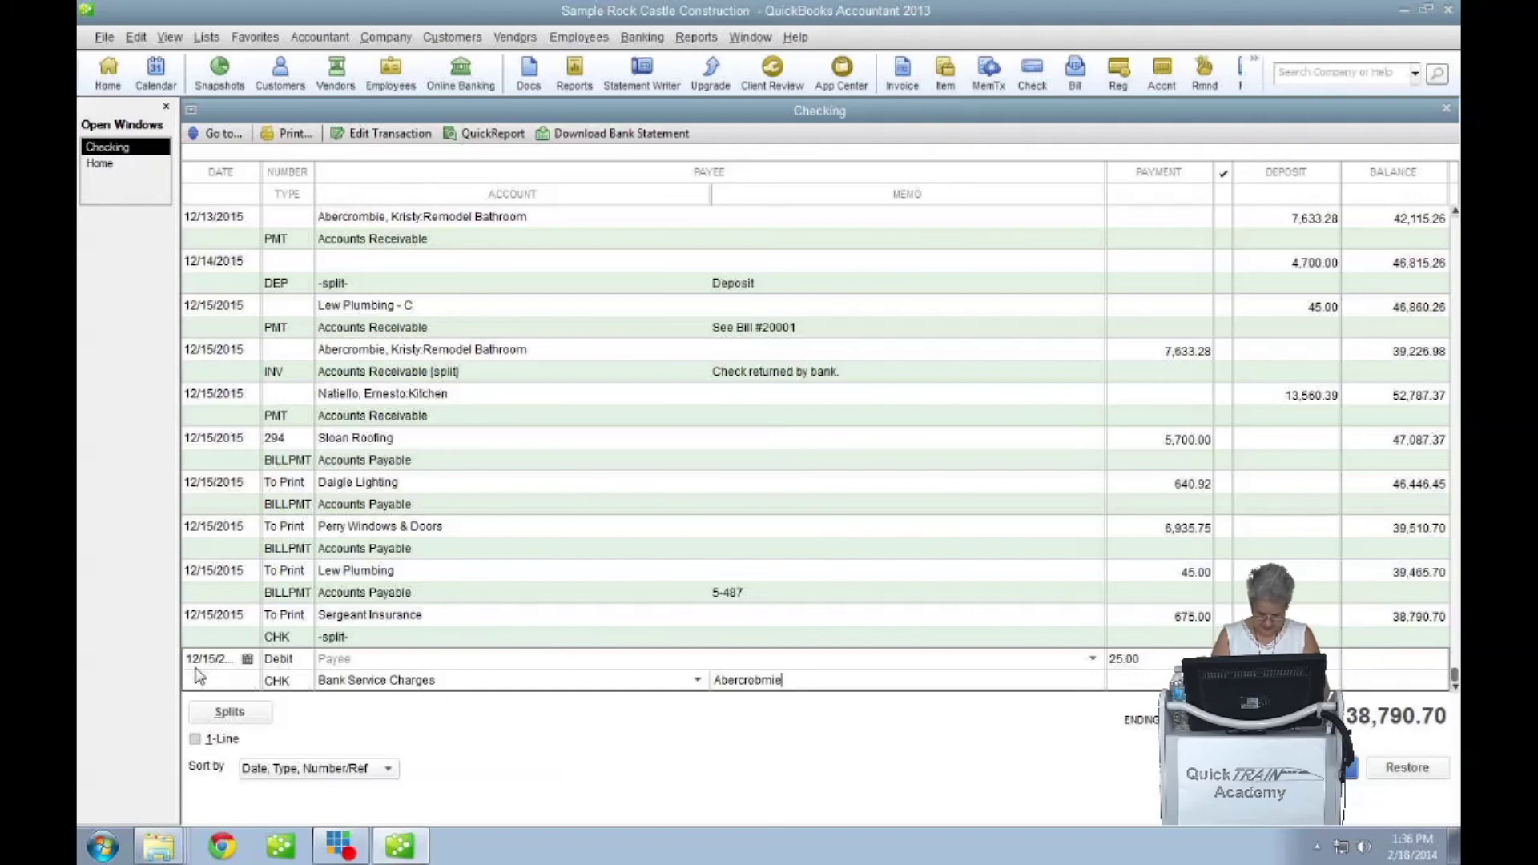
{"action": "type", "text": ", CHK"}
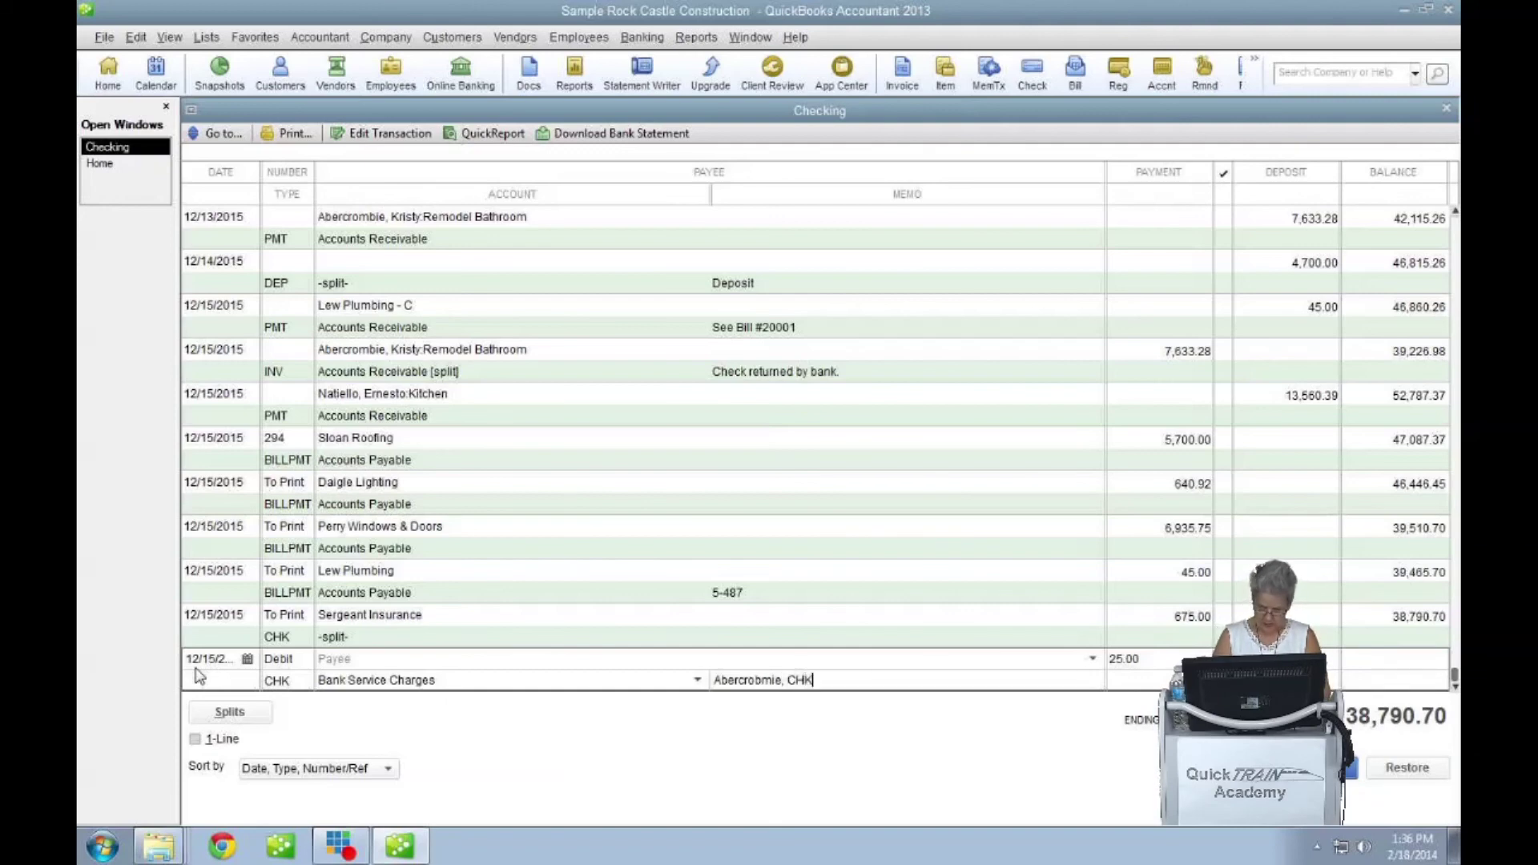
{"action": "type", "text": " 9731"}
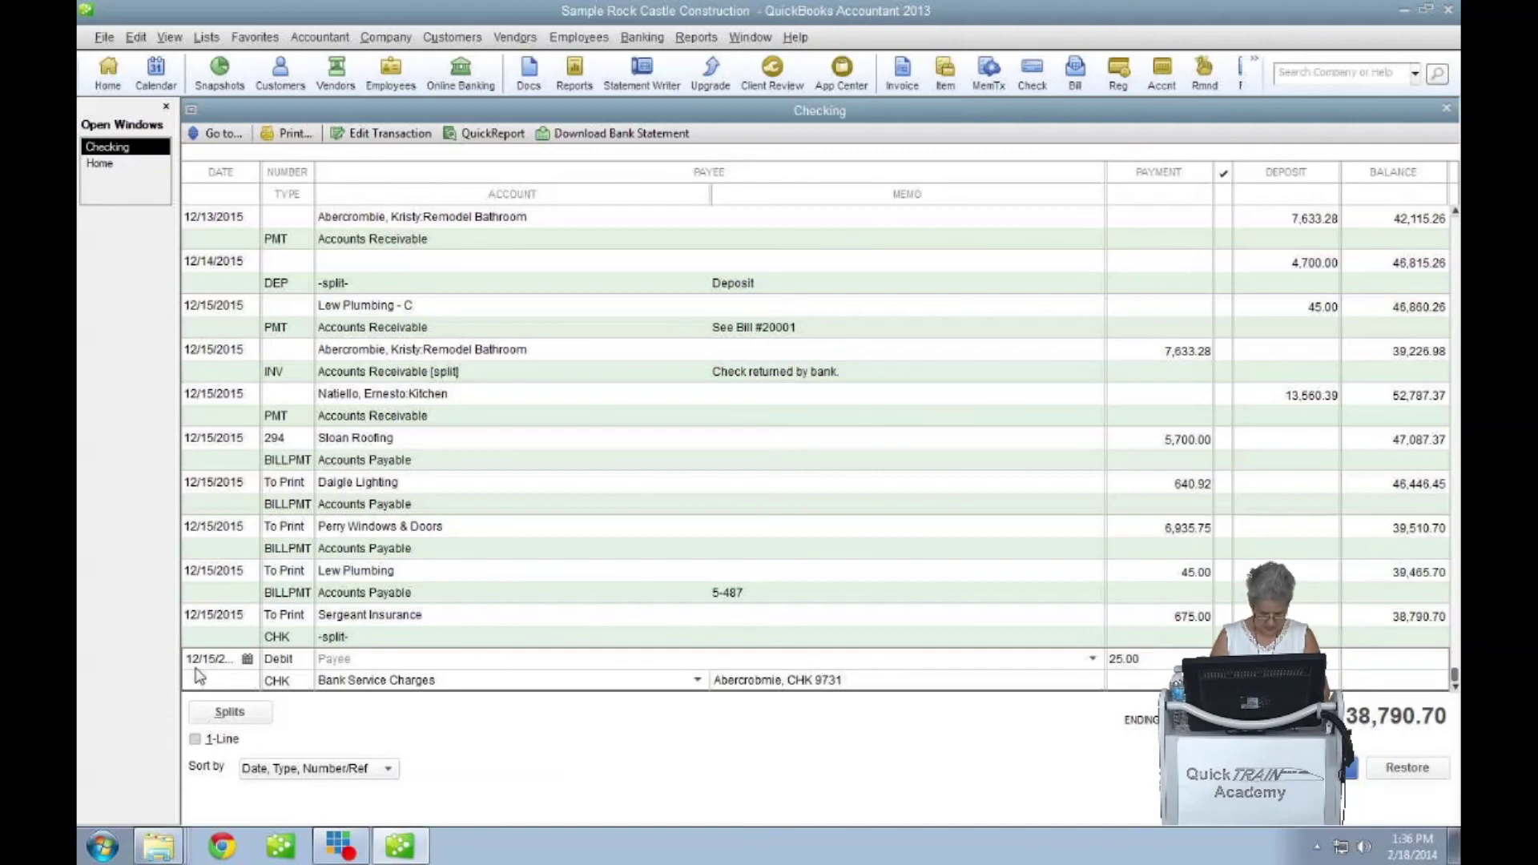
{"action": "type", "text": " $7"}
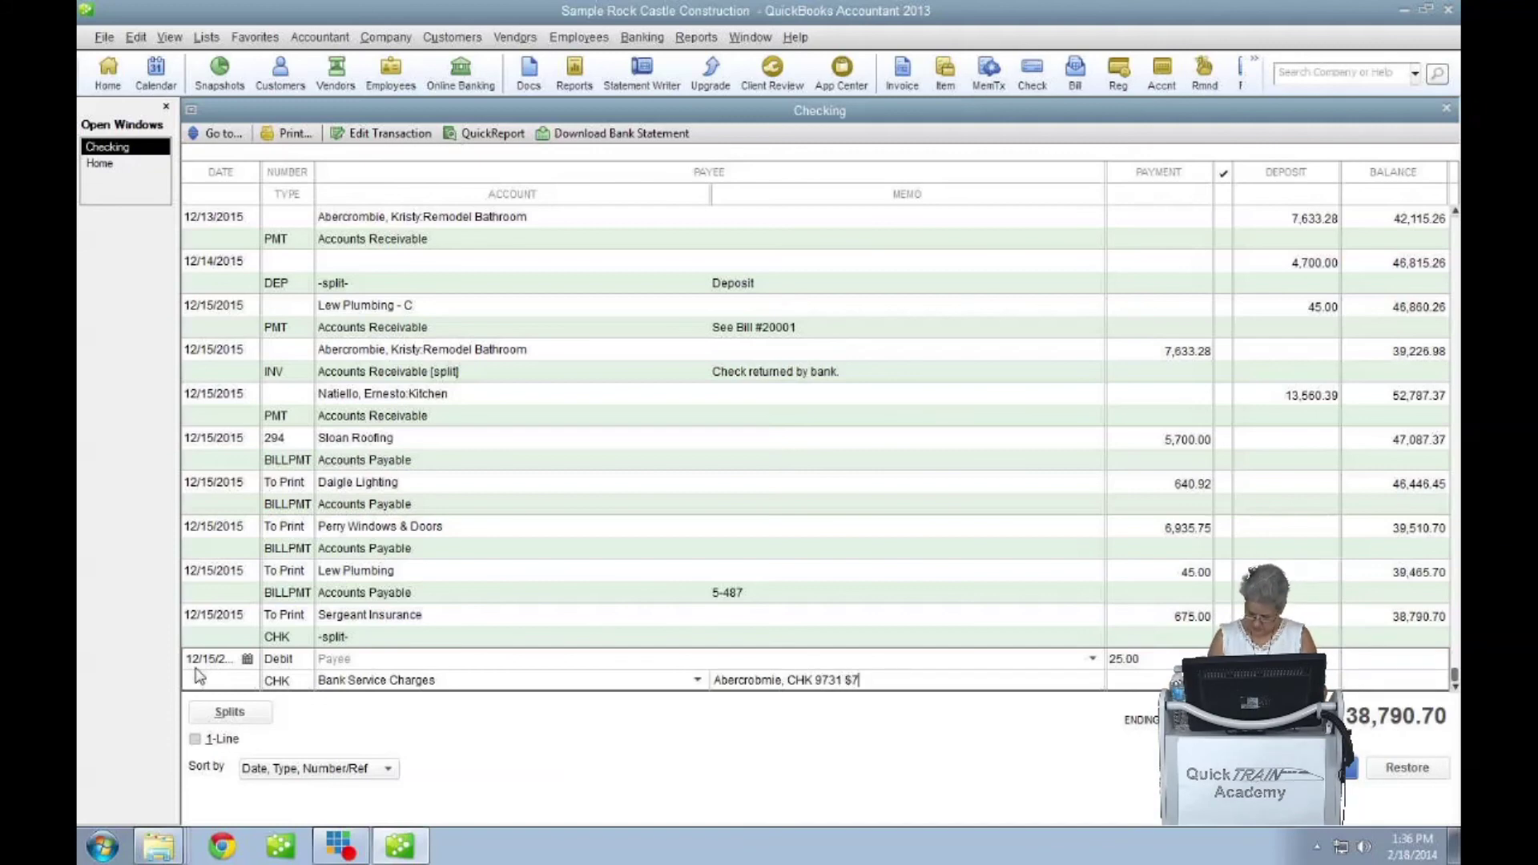
{"action": "type", "text": "633.28"}
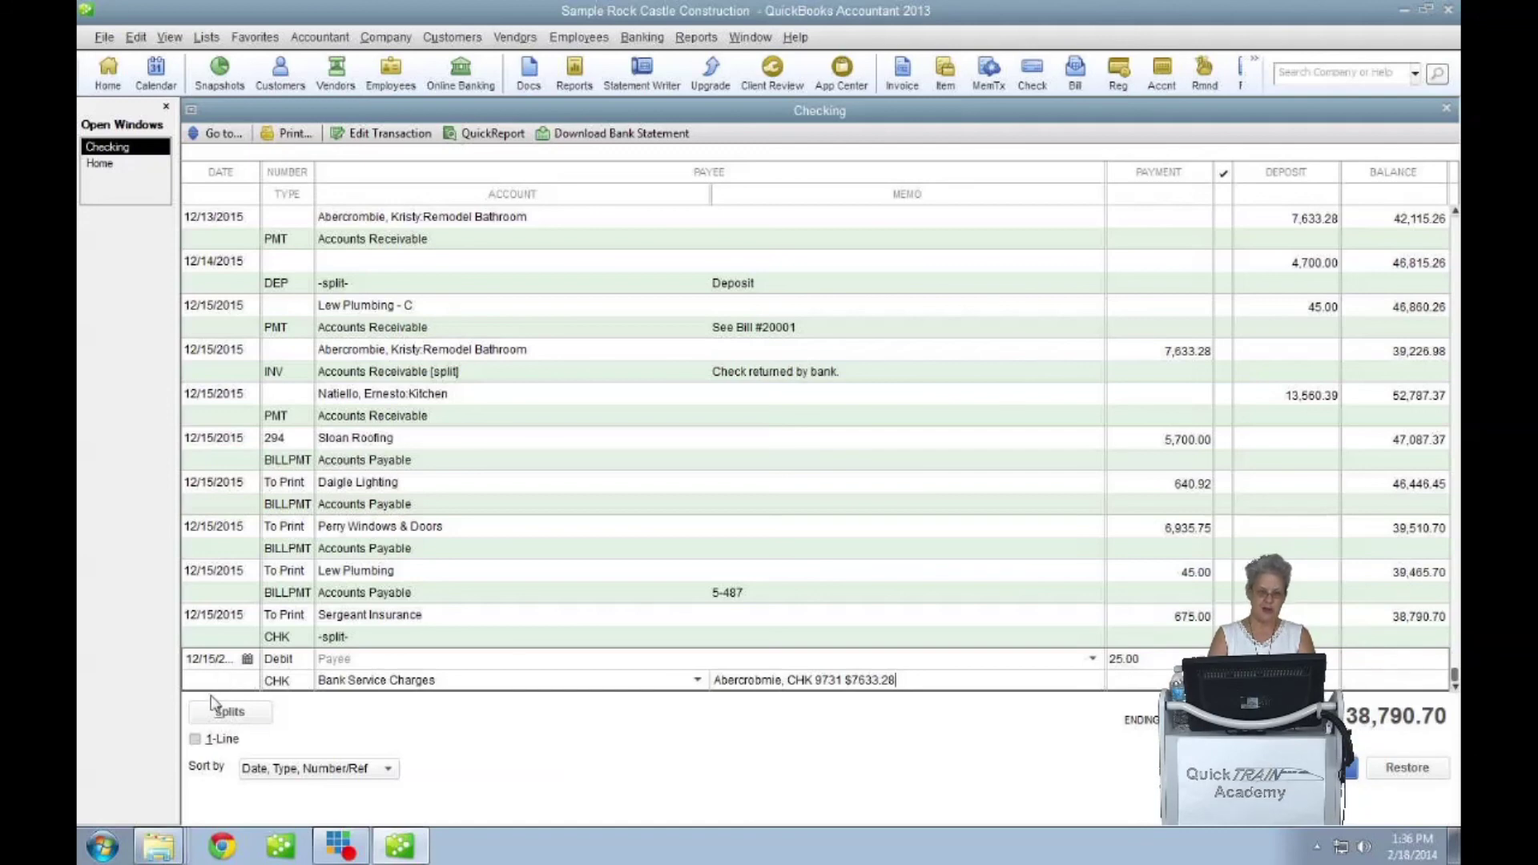
{"action": "left_click", "coordinate": [245, 719]}
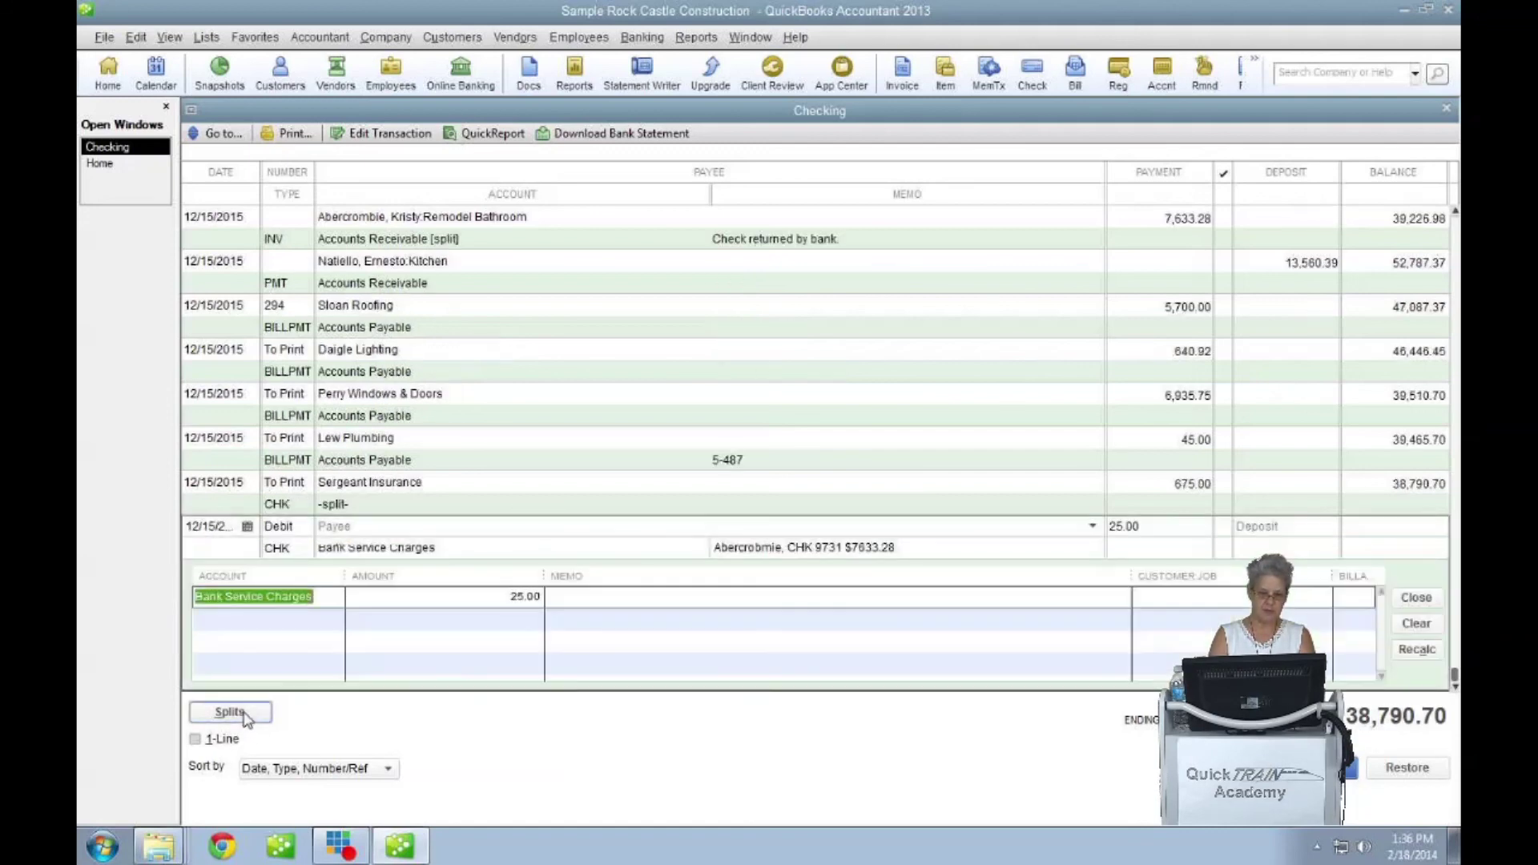
Assign the 25.00 charge to the customer's Remodel Bathroom job and record the entry
{"action": "left_click", "coordinate": [1147, 603]}
{"action": "type", "text": "Abercrombie, Kristy:Remodel Bath"}
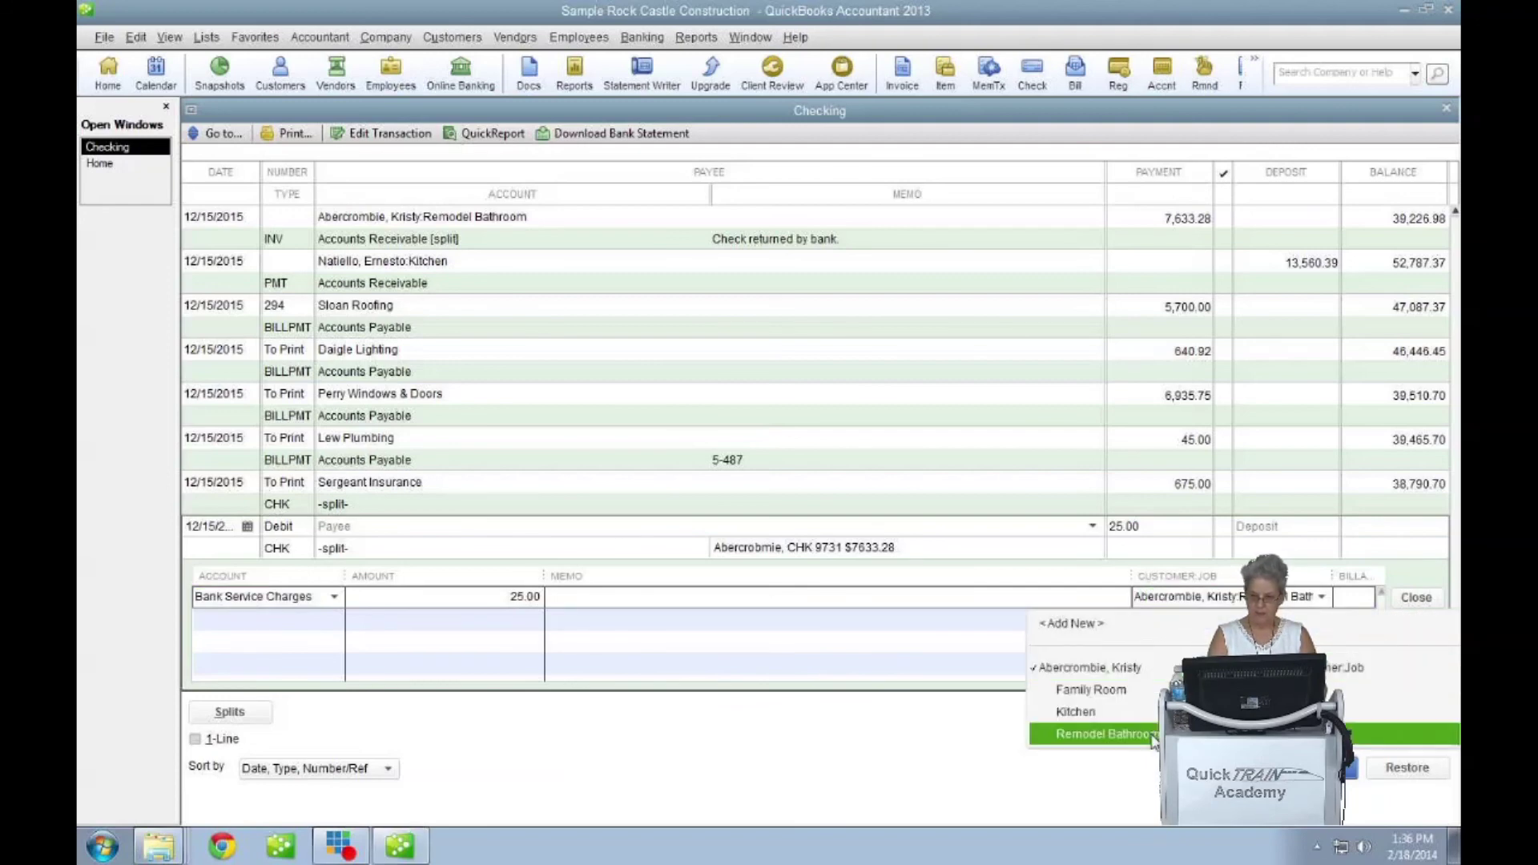
{"action": "left_click", "coordinate": [1153, 736]}
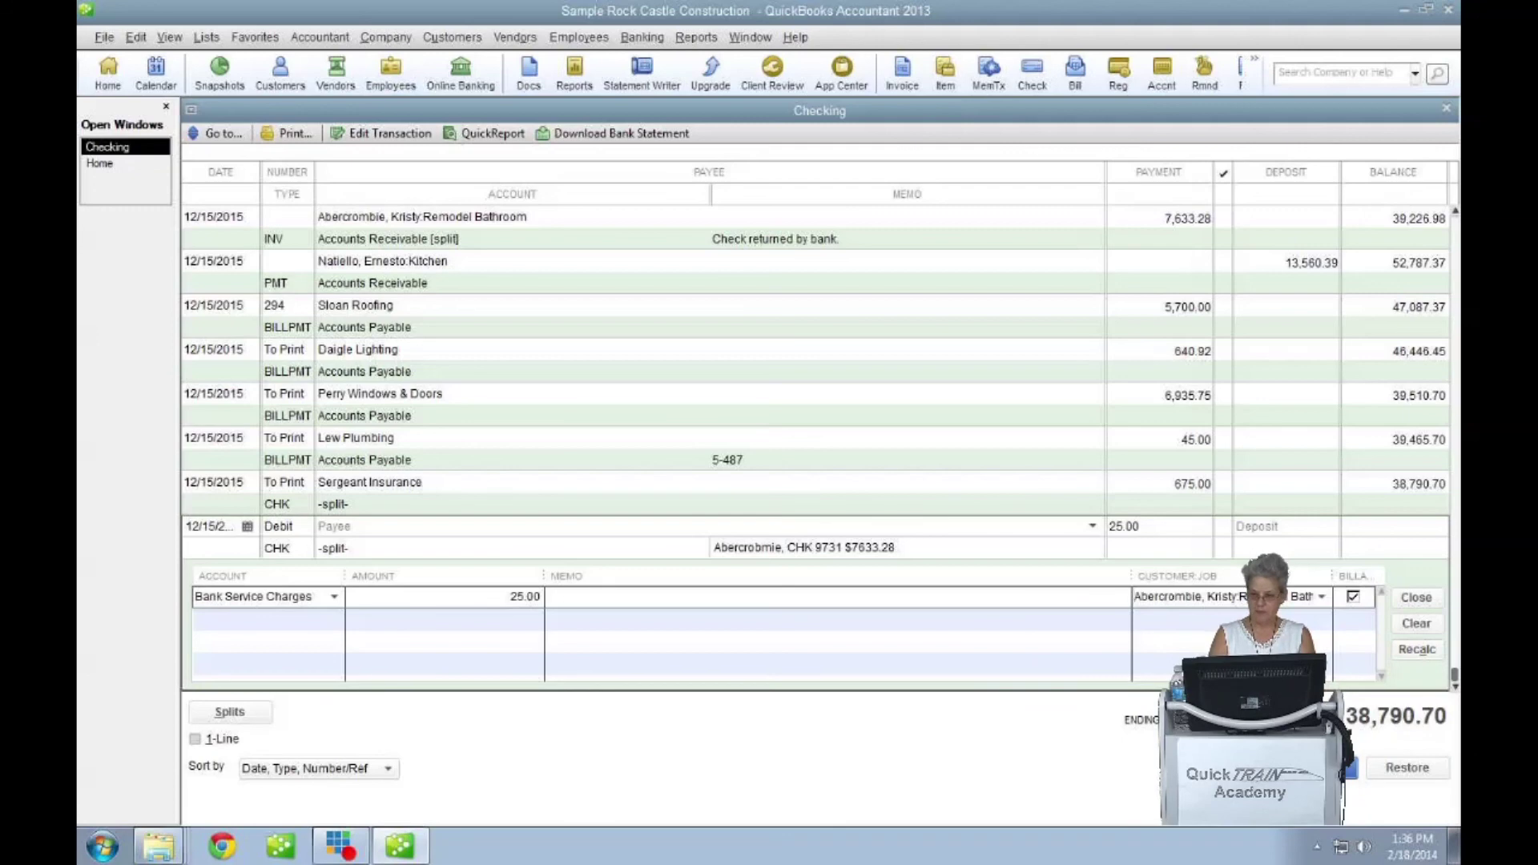
{"action": "key", "text": "Return"}
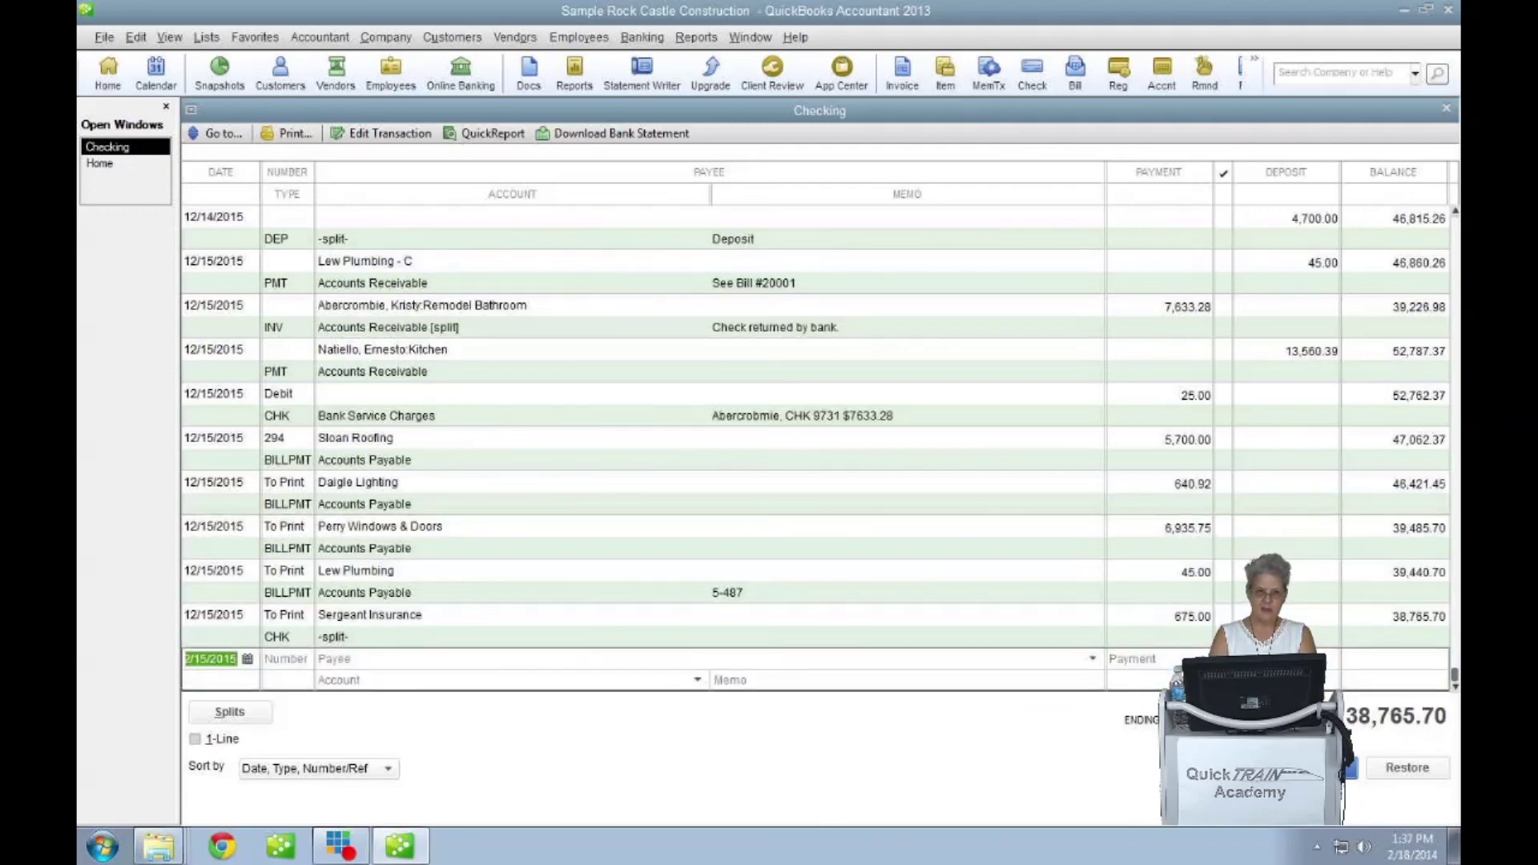